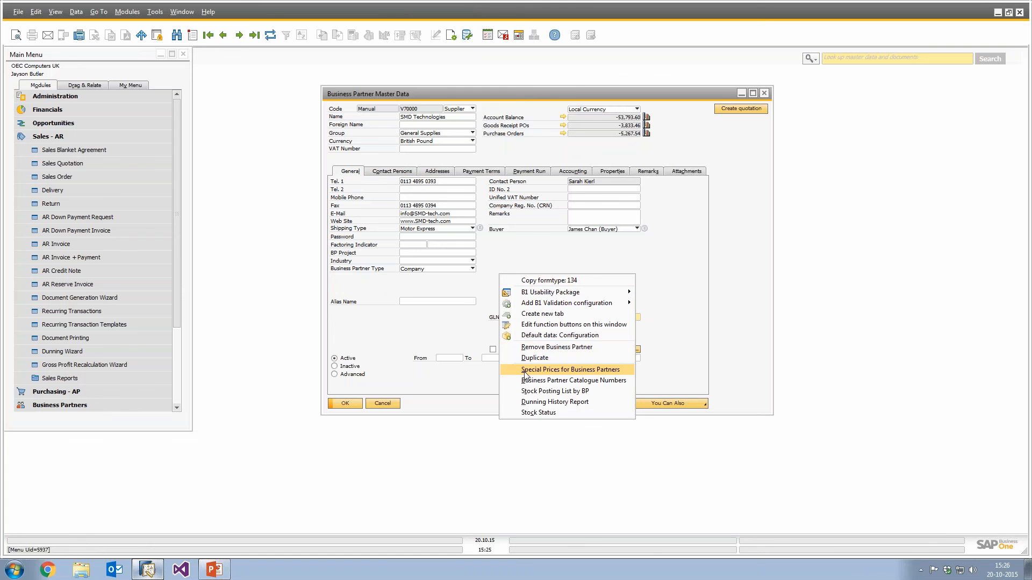
Go to the first business partner record and open its Special Prices for Business Partners window.
left_click(567, 280)
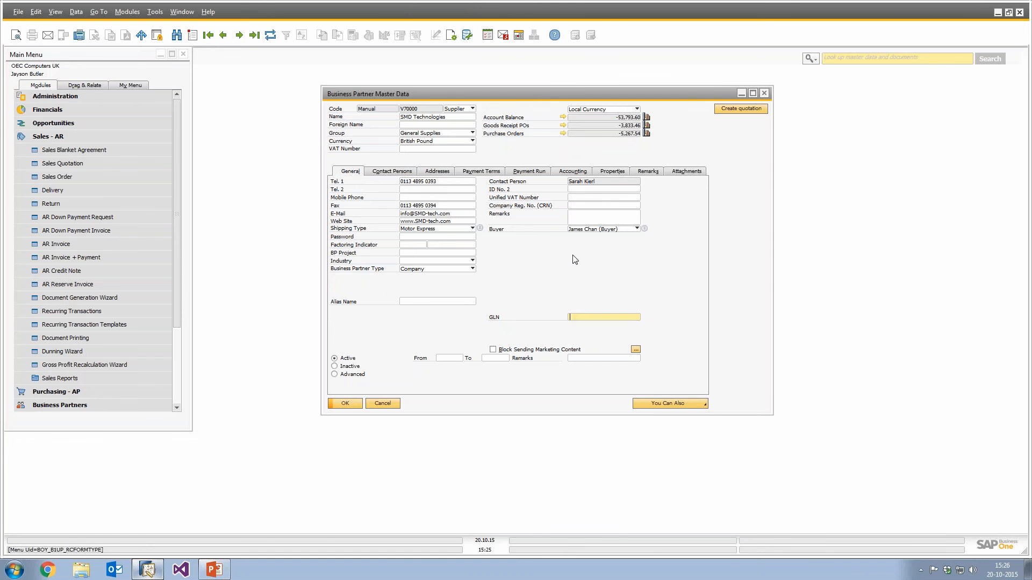
key("ctrl+Page_Up")
right_click(575, 259)
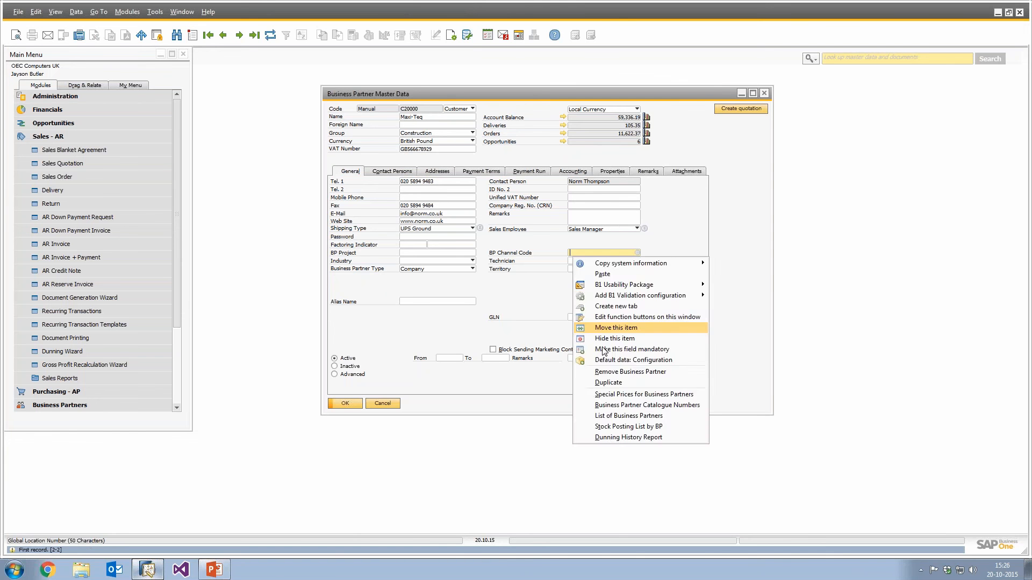
left_click(610, 395)
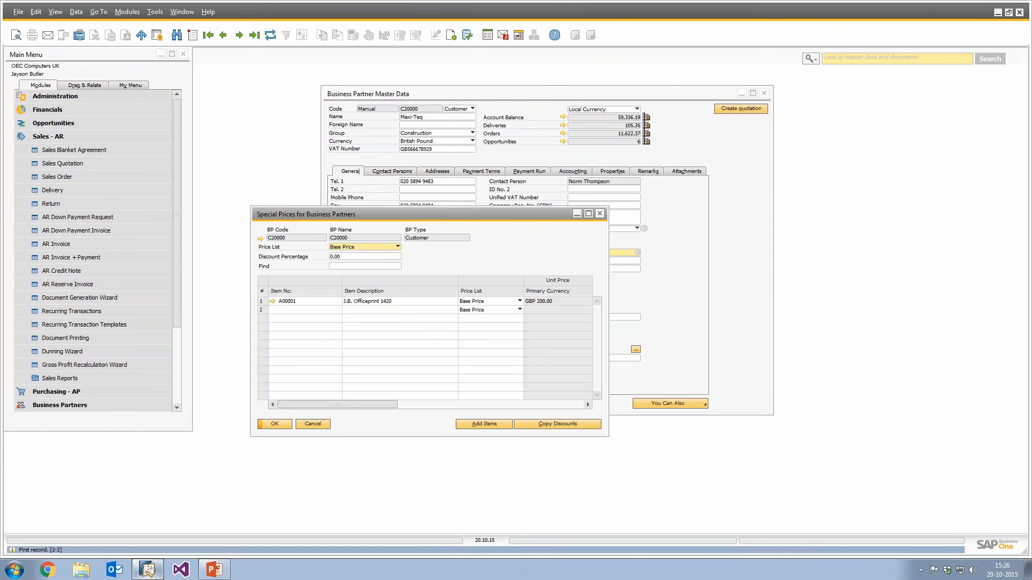
Inspect the period discounts of the special price for item A00001.
left_click(261, 302)
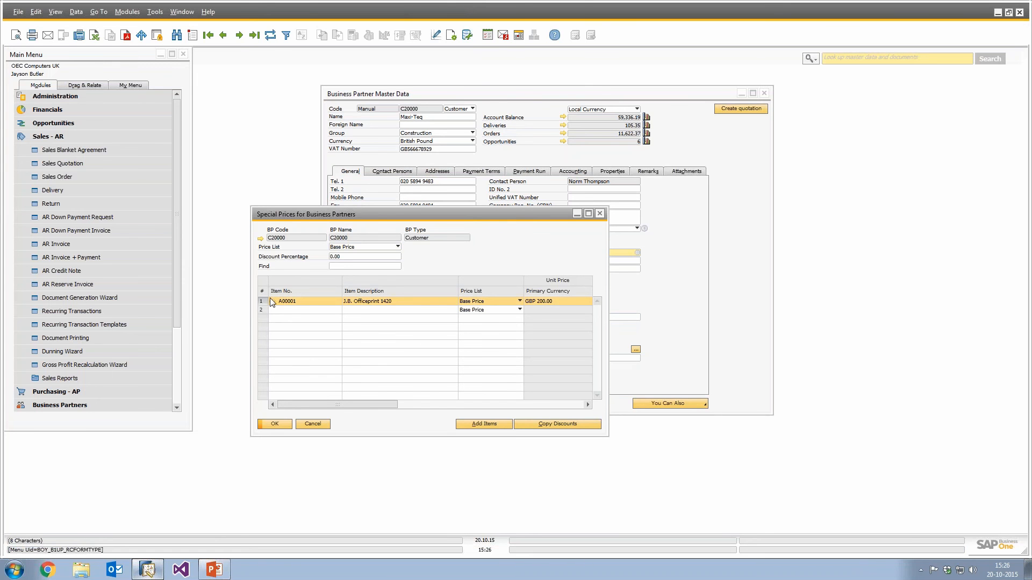
left_click(289, 300)
right_click(290, 300)
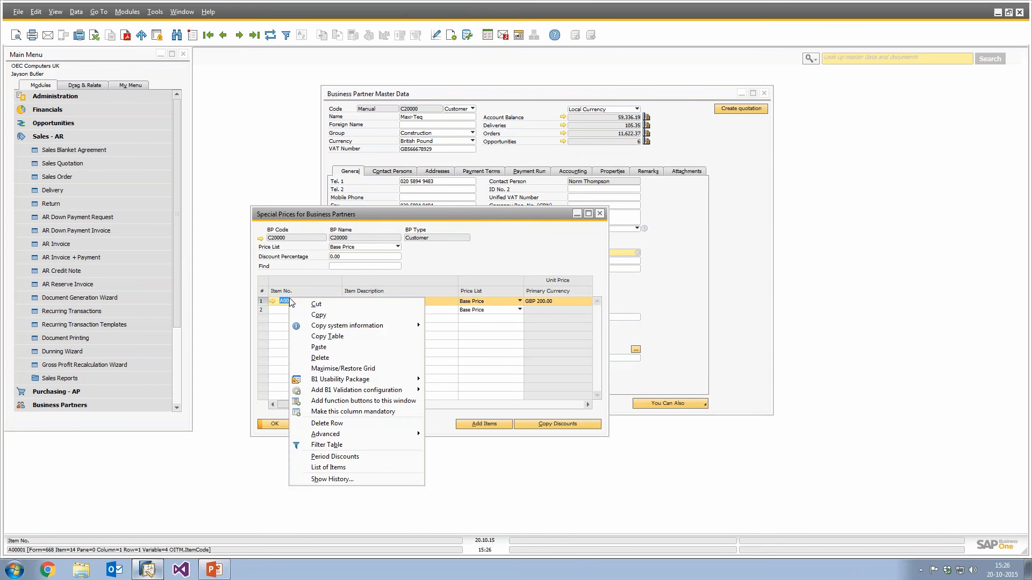
left_click(338, 457)
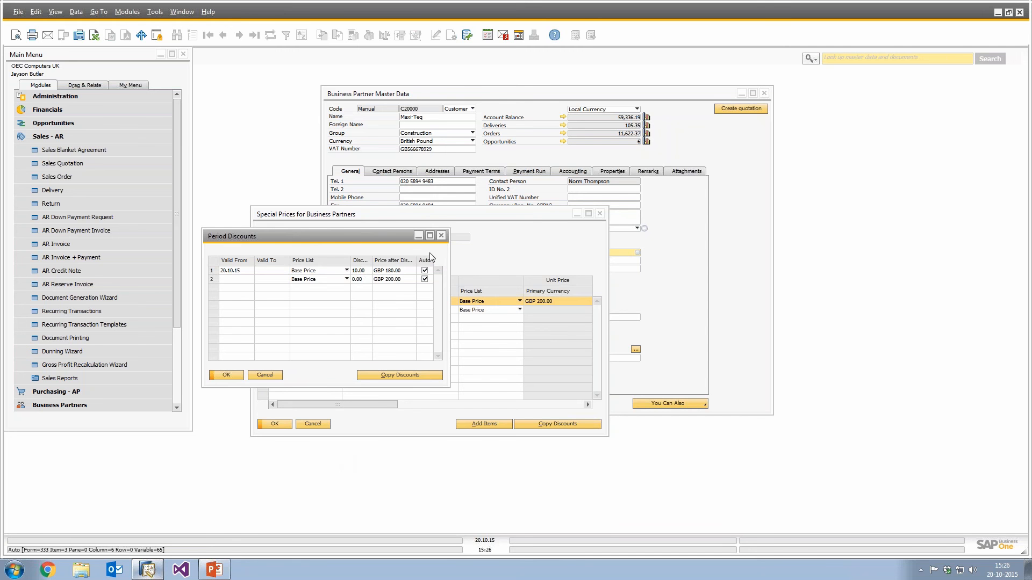
left_click(441, 235)
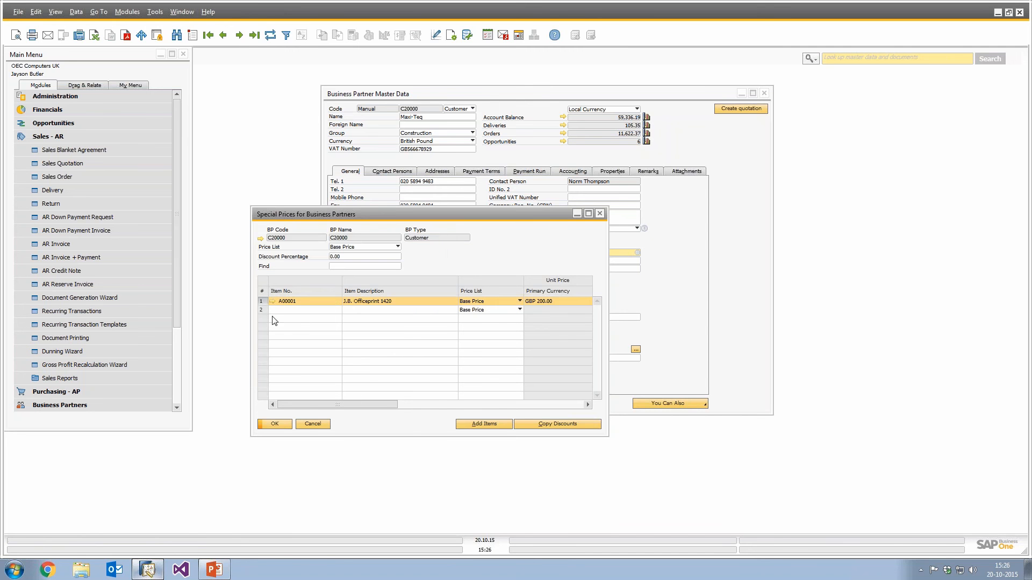
Delete the special price row for item A00001 and save the special prices.
right_click(263, 305)
left_click(298, 395)
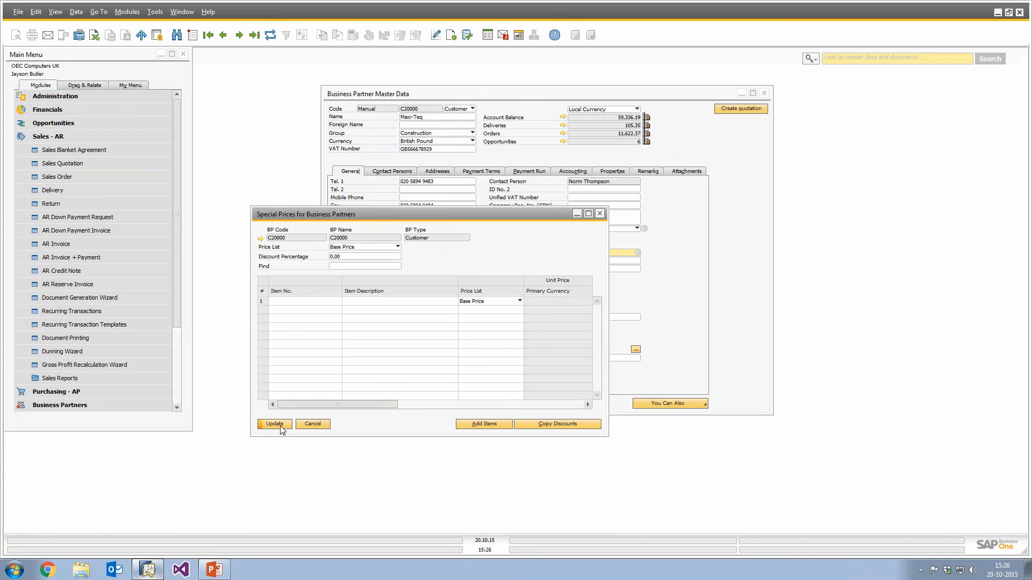
left_click(275, 424)
left_click(275, 424)
Open the function-button configuration for this window and add a button captioned 10% discount.
right_click(669, 153)
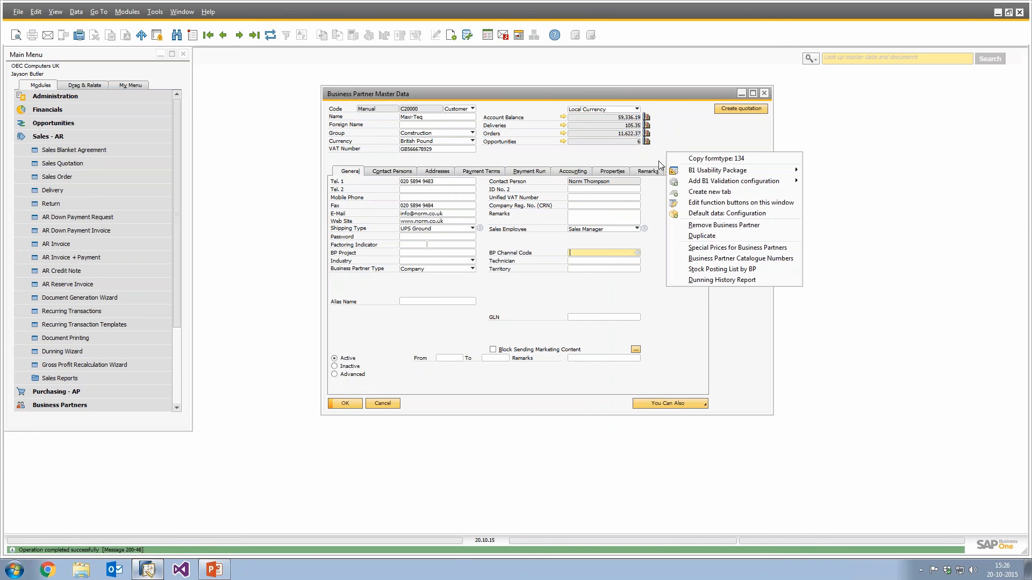
left_click(693, 204)
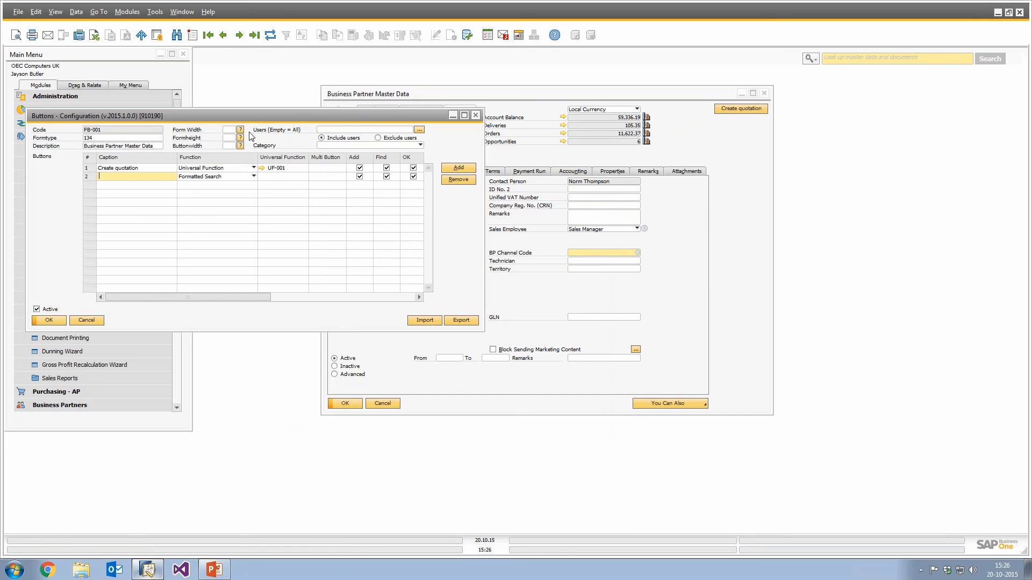
type("10% discount")
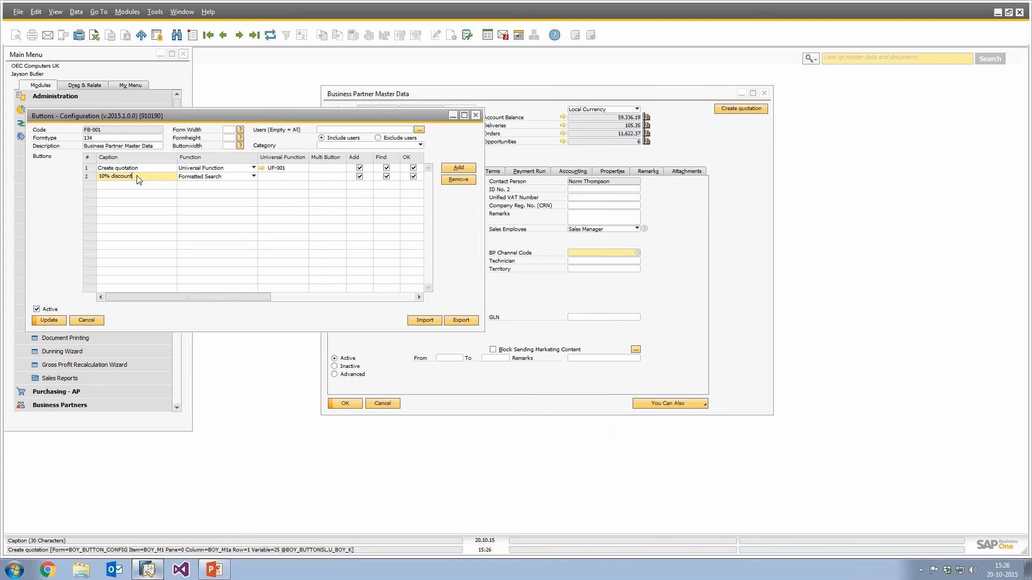
left_click(285, 177)
key("Tab")
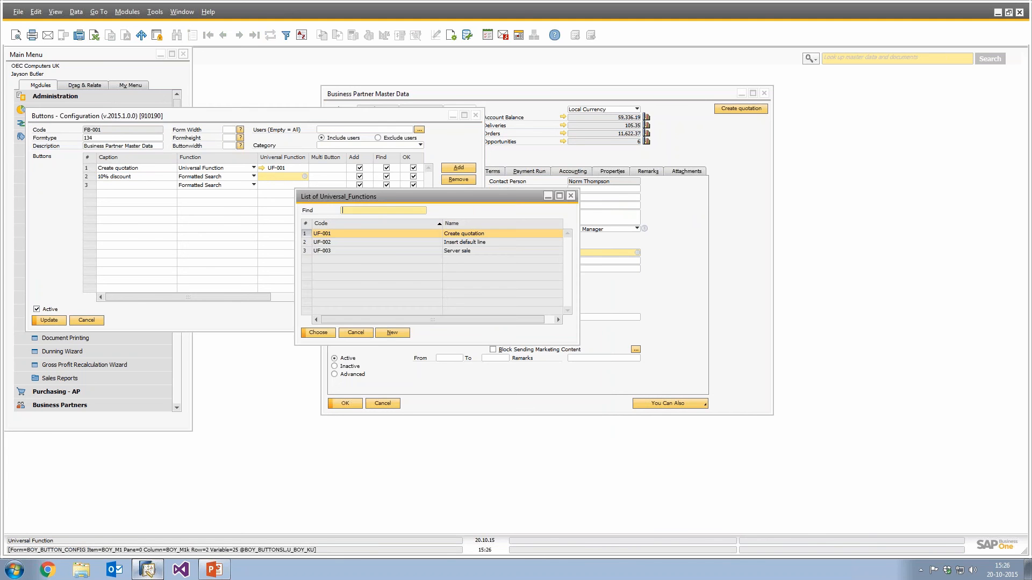
Create a new Macro universal function named 10% discount and assign it to the new button.
left_click(395, 330)
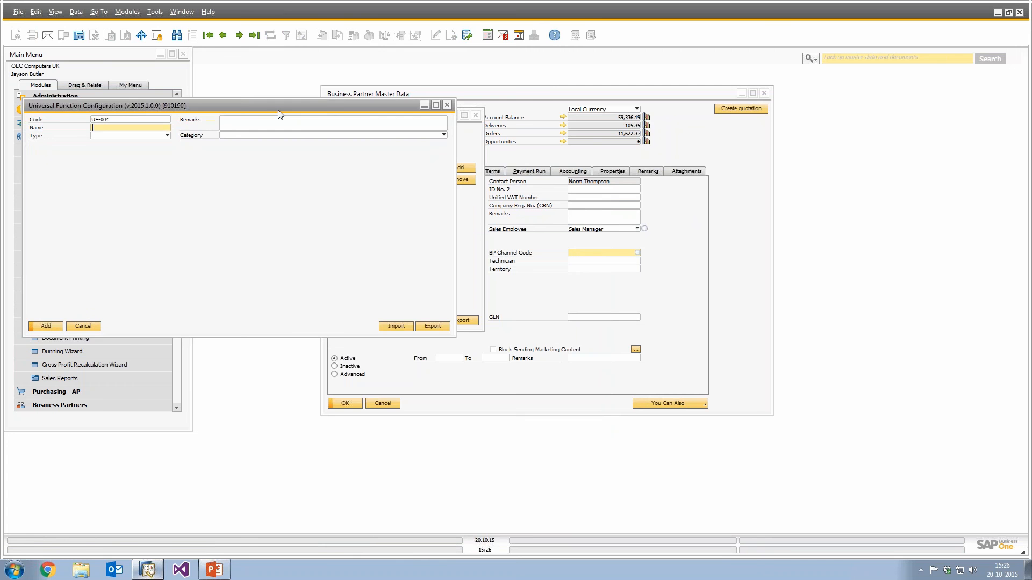
left_click(295, 247)
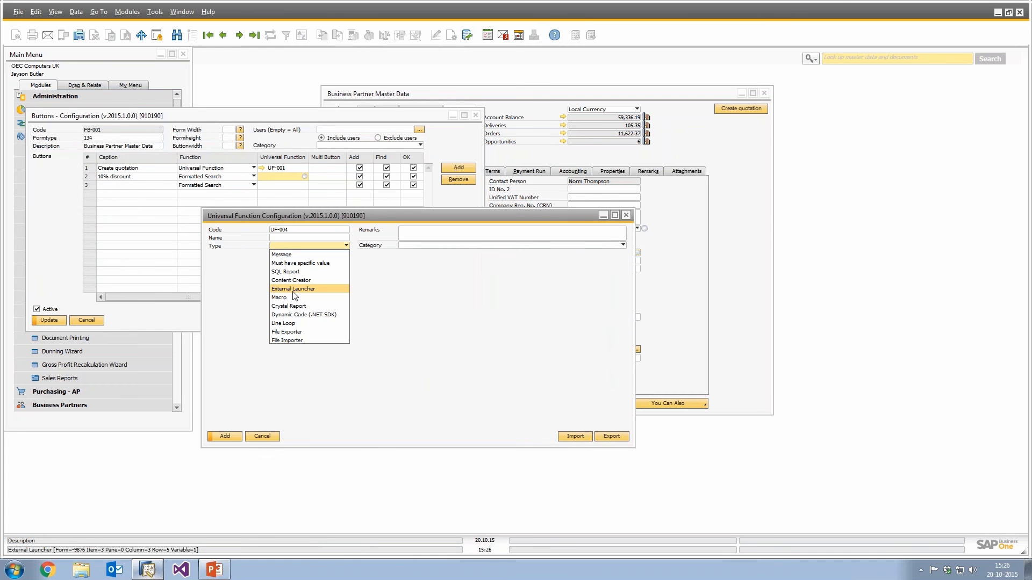
left_click(295, 297)
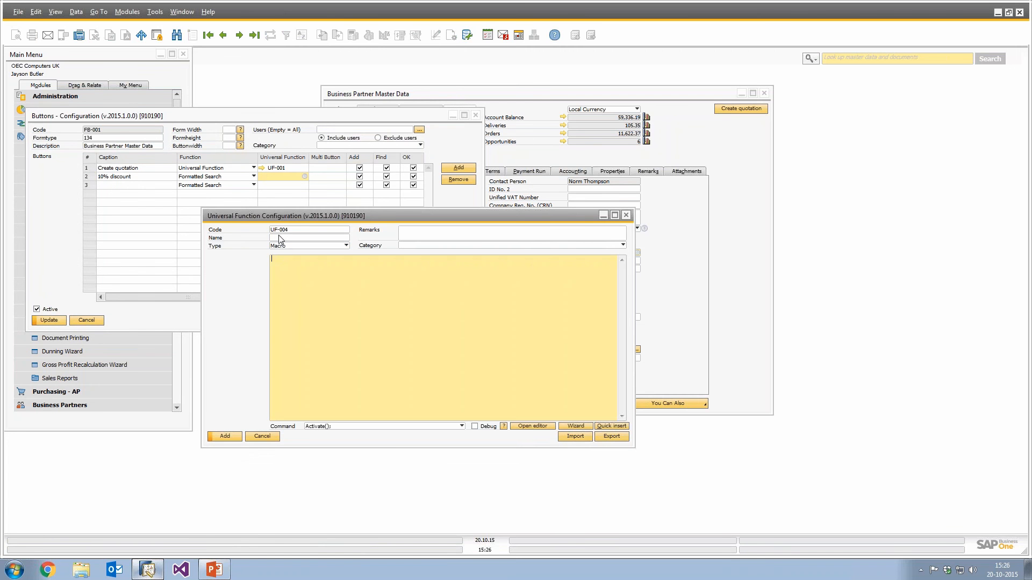
left_click(273, 238)
type("10% di")
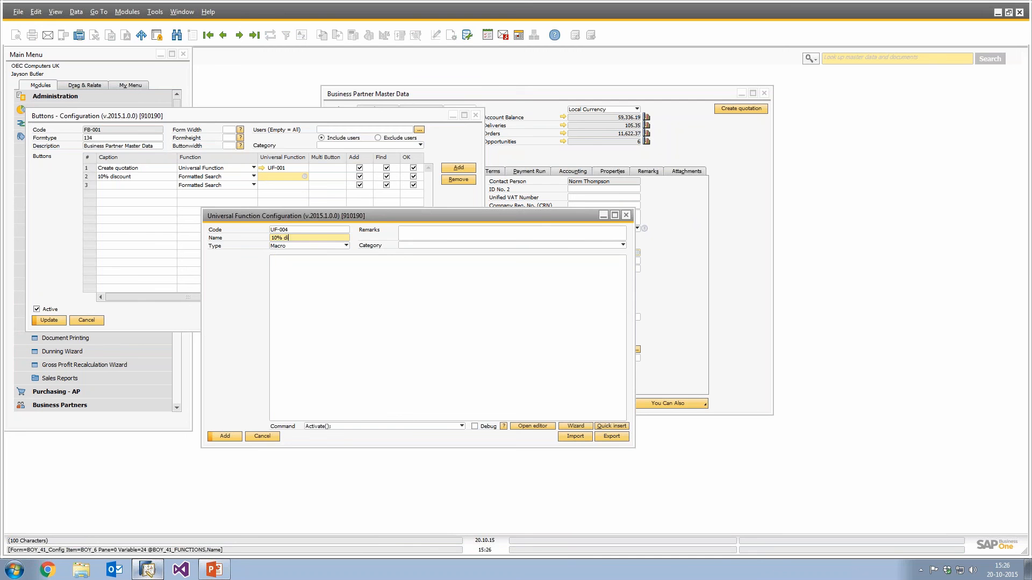
type("scount")
key("Return")
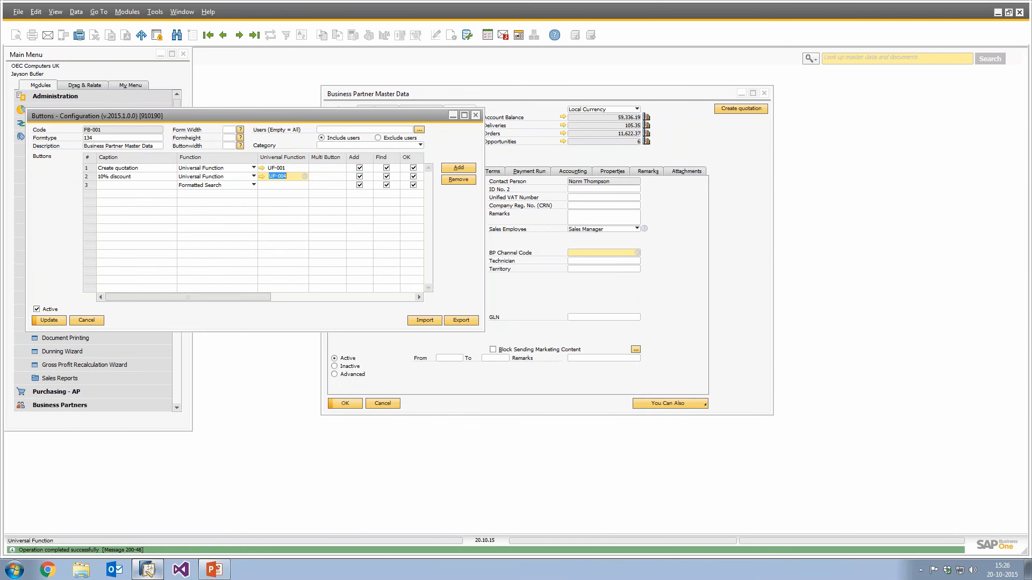
Save the button configuration and close the open windows.
left_click(45, 321)
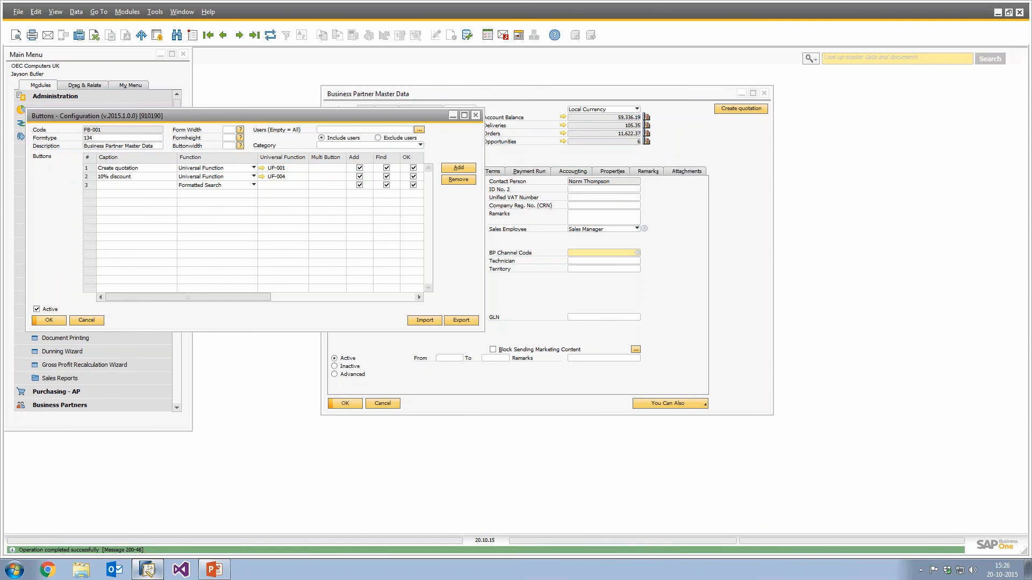
key("Escape")
key("Escape")
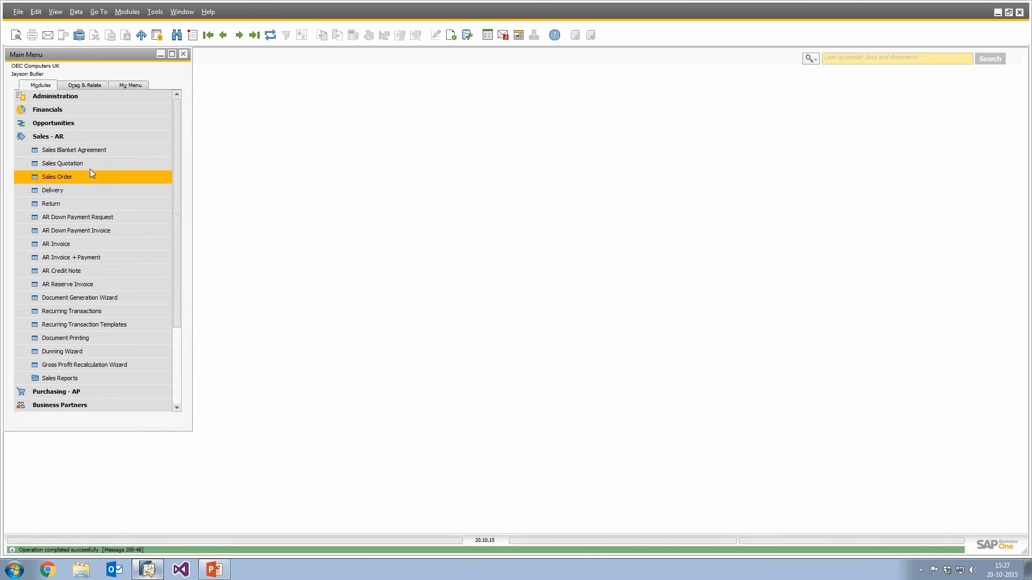
Reopen Business Partner Master Data and open the 10% discount universal function from its button configuration.
left_click(66, 139)
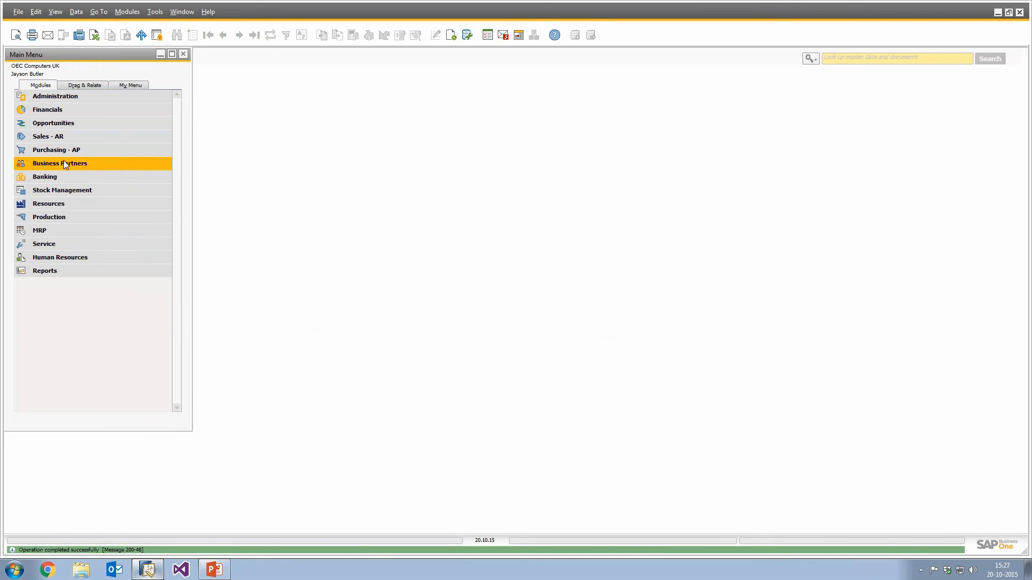
left_click(64, 163)
left_click(67, 175)
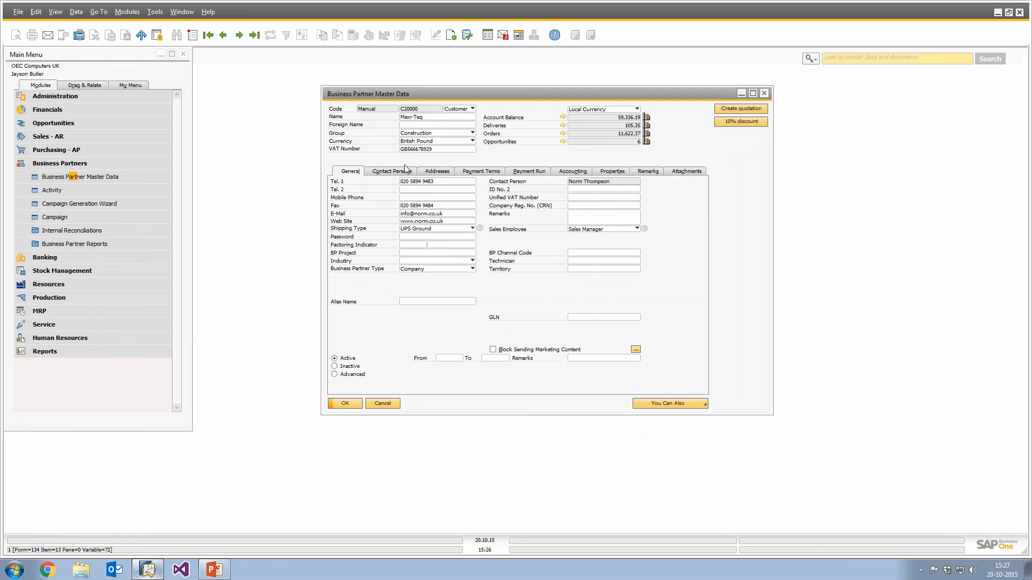
right_click(531, 151)
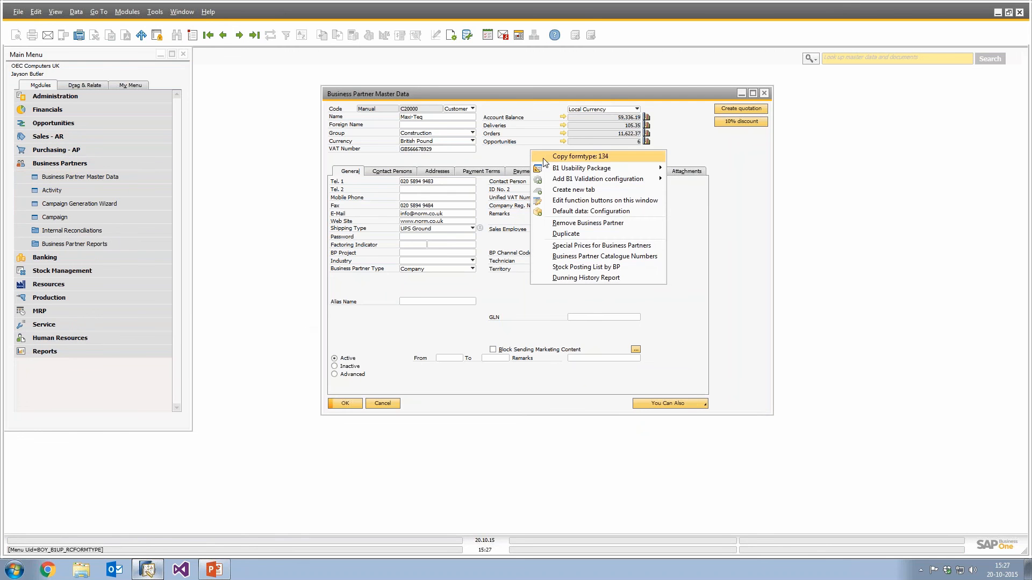
left_click(566, 200)
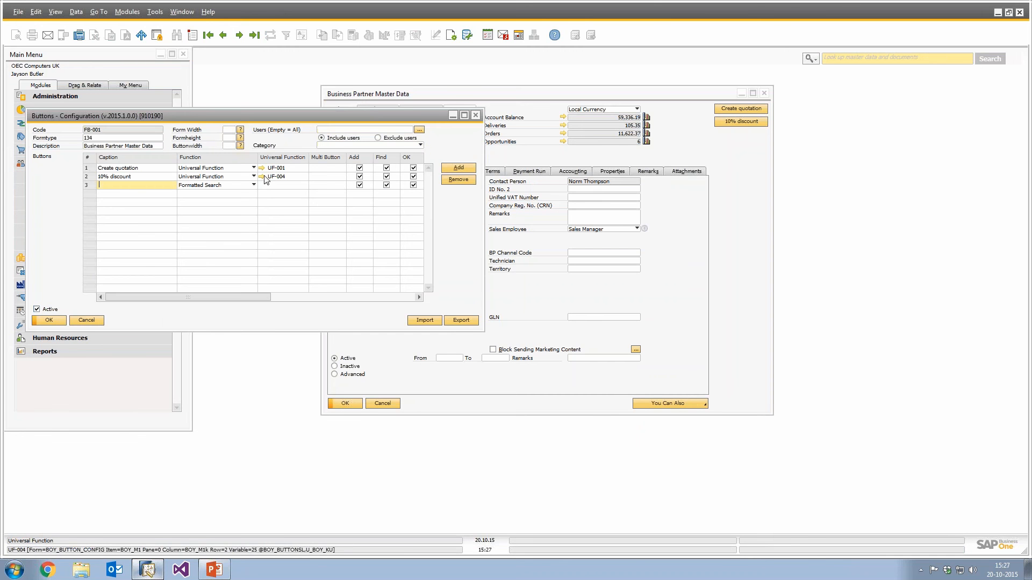
left_click(262, 177)
left_click(476, 115)
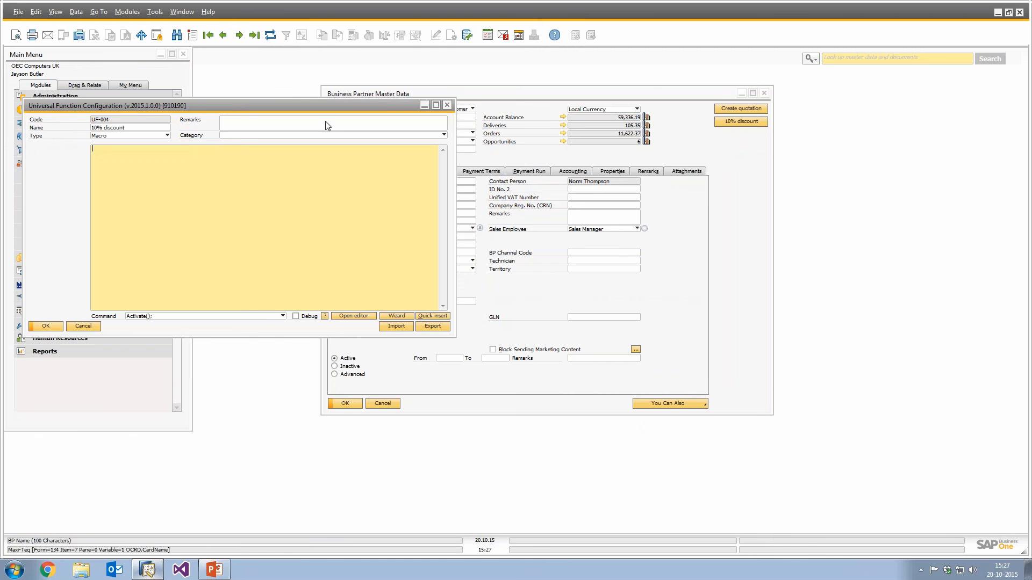
left_click_drag(228, 102, 613, 251)
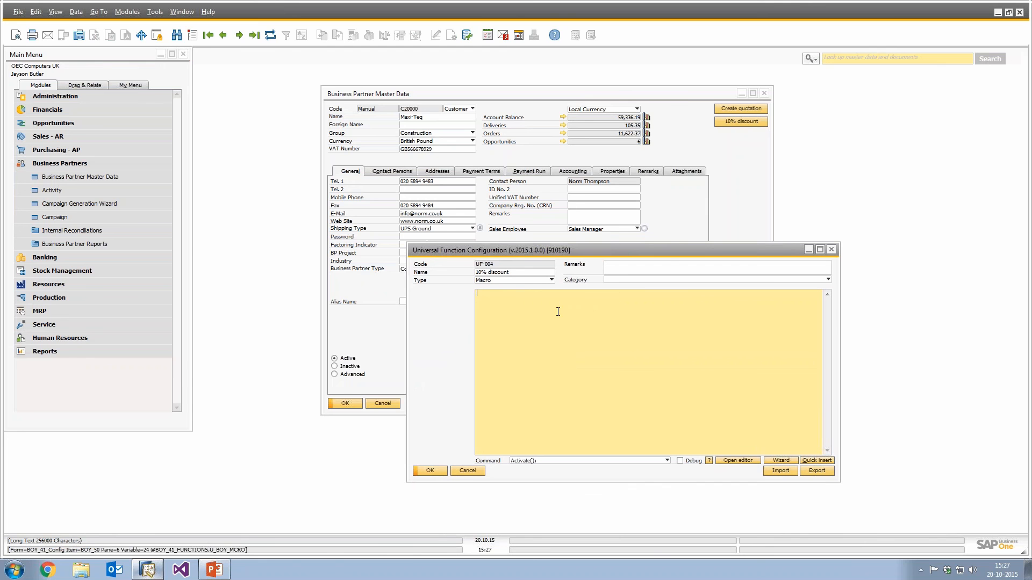
type("@STORE1")
type(" = SQL(SELECT U")
type(")")
key("Left")
type("SELECT U_Item")
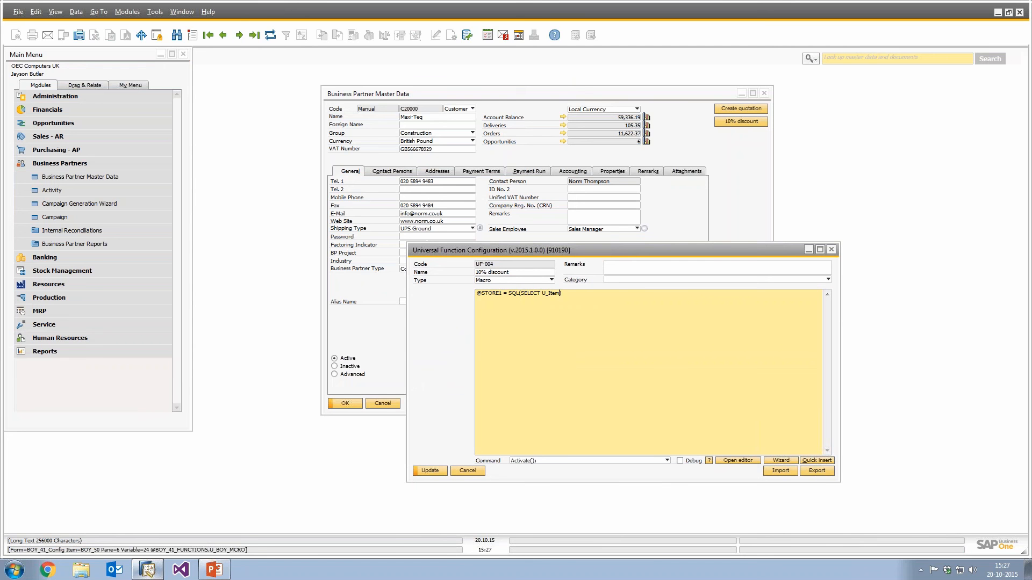
type("Code FROM [@BOYX_DEFAULT] WHERE Code = $[$5.0.0])")
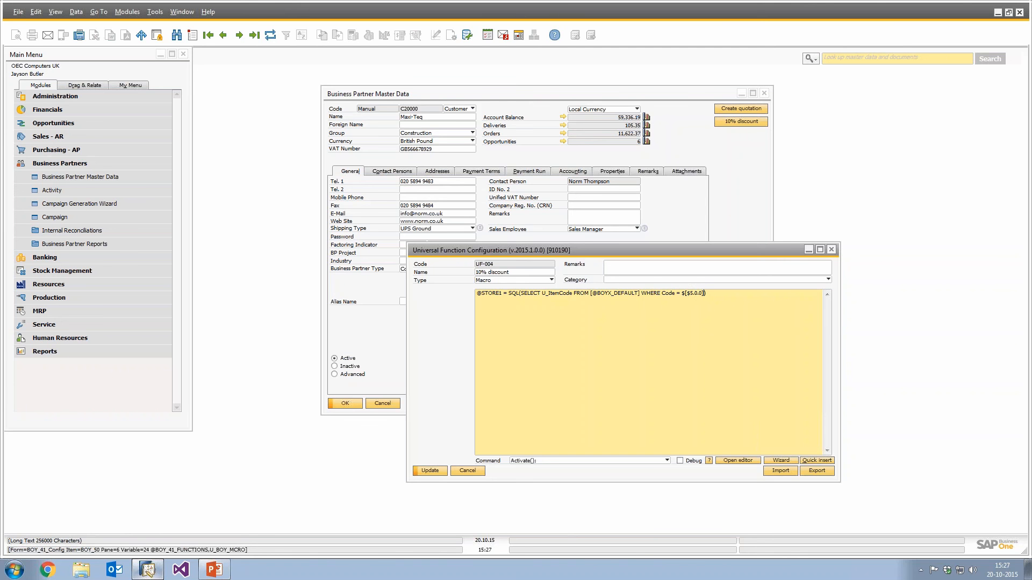
type("; ")
type("IF(")
type("@STORES")
key("BackSpace")
key("BackSpace")
key("BackSpace")
key("BackSpace")
key("BackSpace")
type("TORE1 <> '') BEGI")
key("Return")
type("END")
key("Return")
type("E")
type("LSE ")
type("BEGIN")
key("Return")
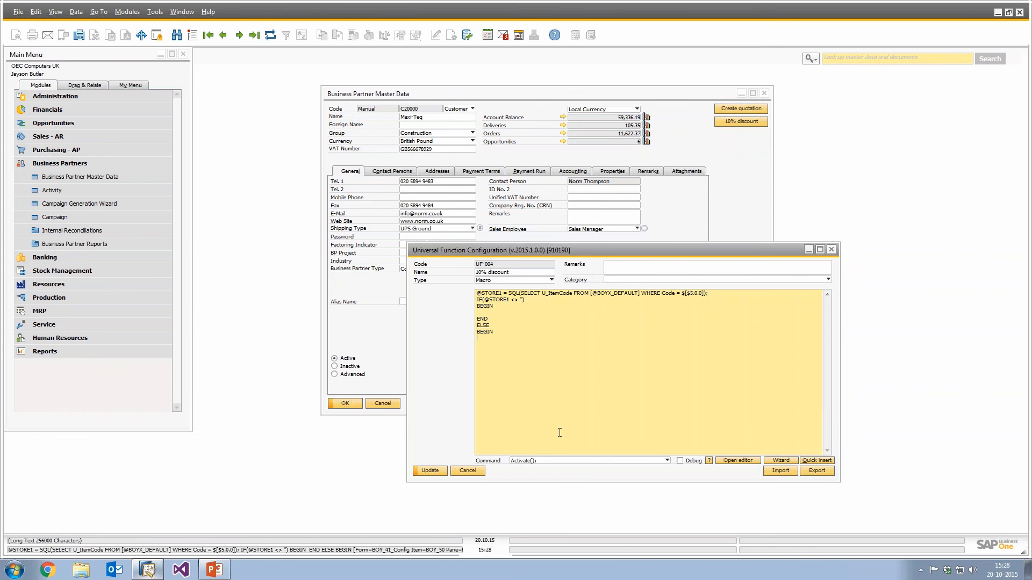
Open the command wizard and choose the StatusBar command.
left_click(778, 461)
left_click_drag(250, 133, 629, 253)
left_click(517, 268)
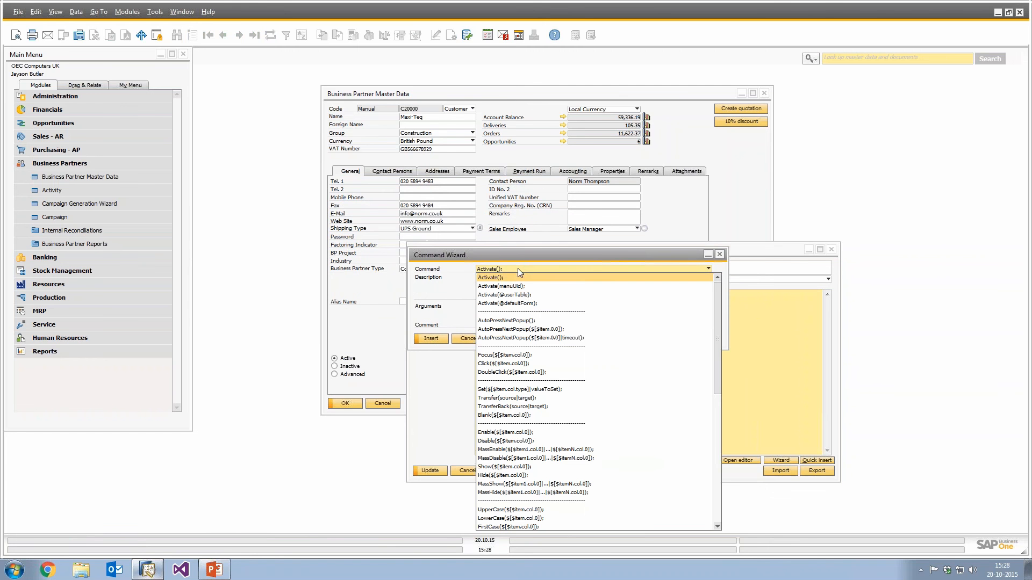
scroll(537, 321, "down", 2)
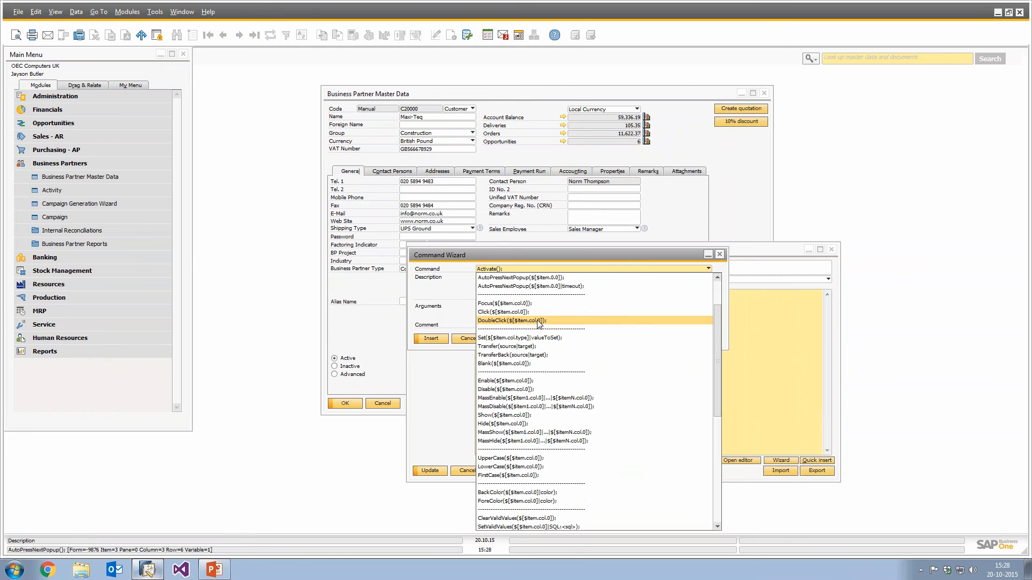
scroll(530, 403, "down", 4)
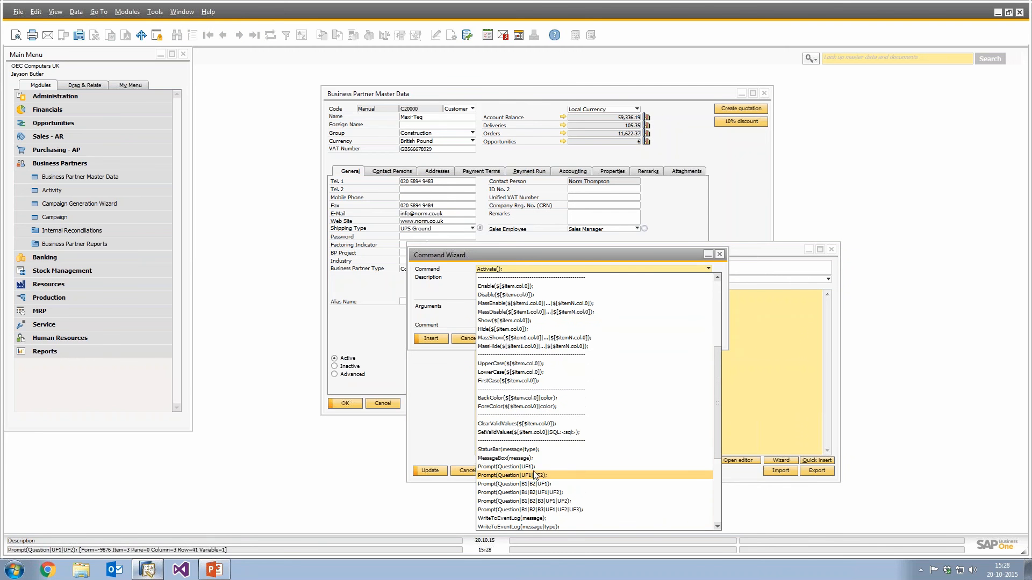
left_click(501, 450)
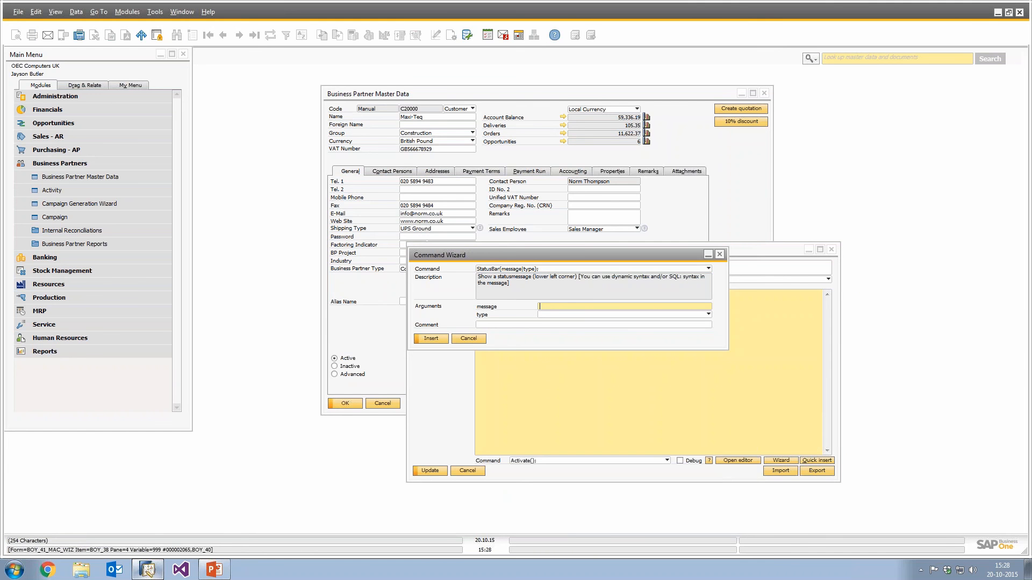
Insert a StatusBar command with message "No default item defined for this Business Partner" and type E.
type("No default item defined for this Business Partner")
left_click(547, 314)
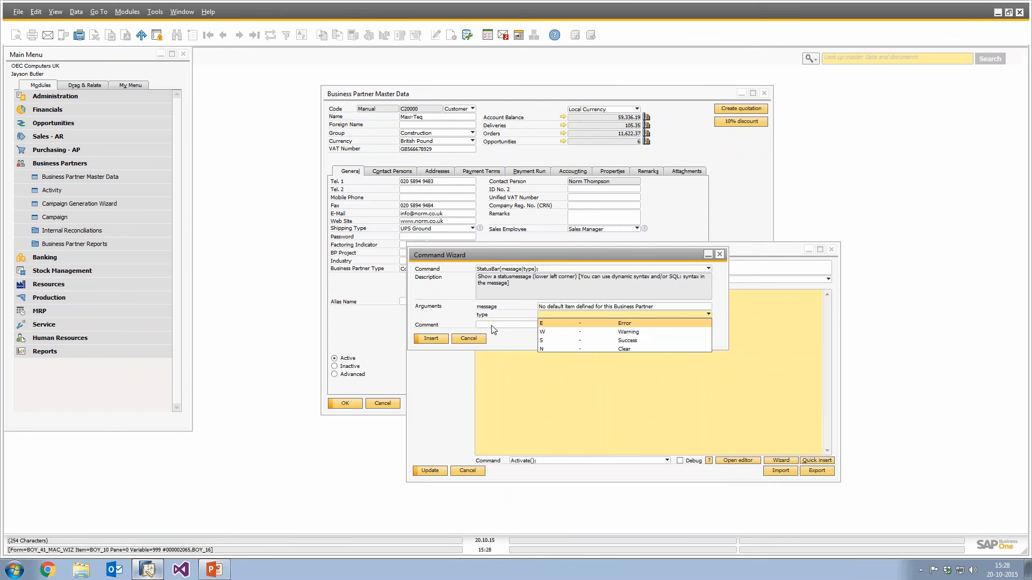
left_click(604, 322)
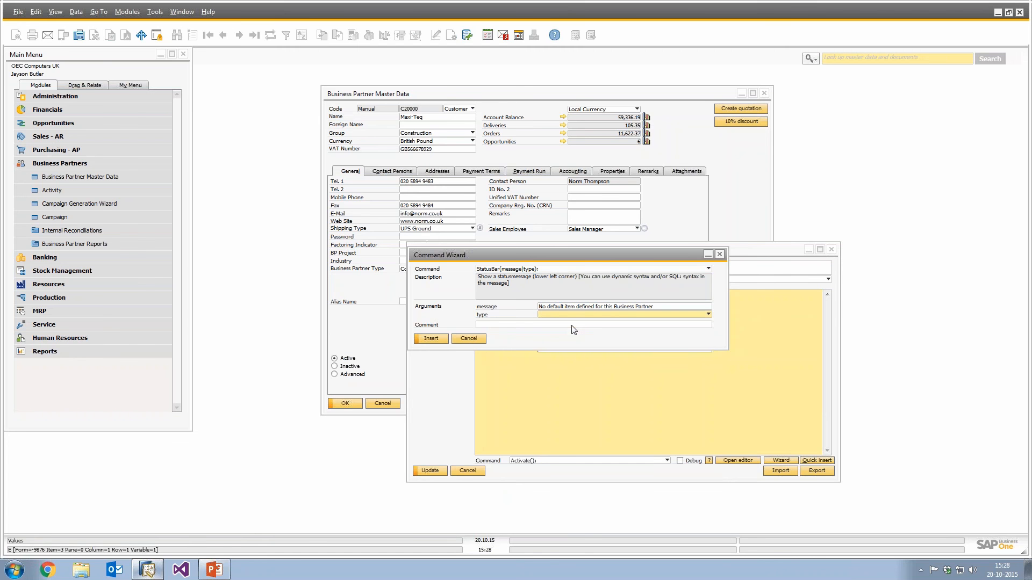
left_click(431, 339)
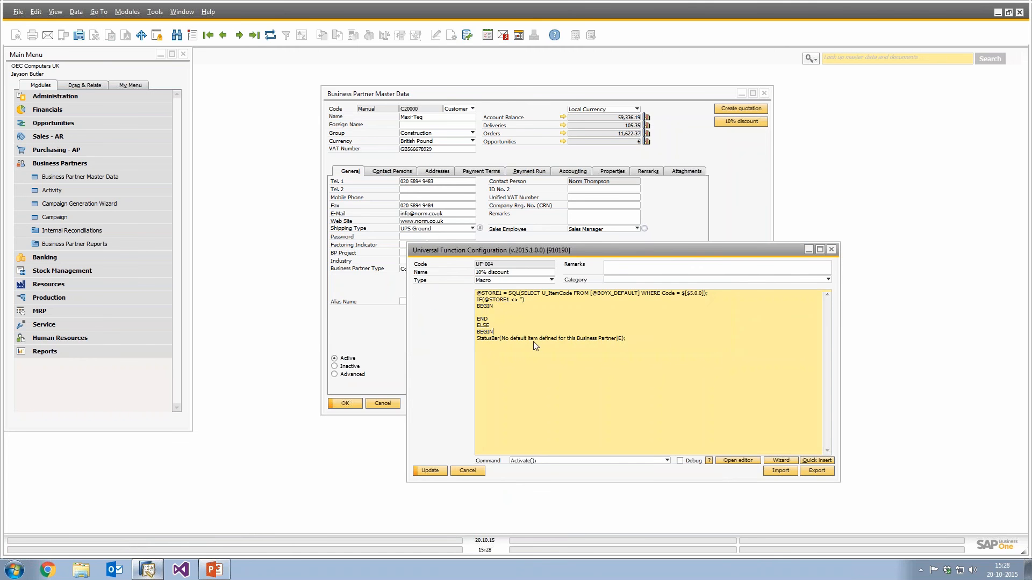
Add a closing END line after the StatusBar command in the macro.
key("Return")
type("END")
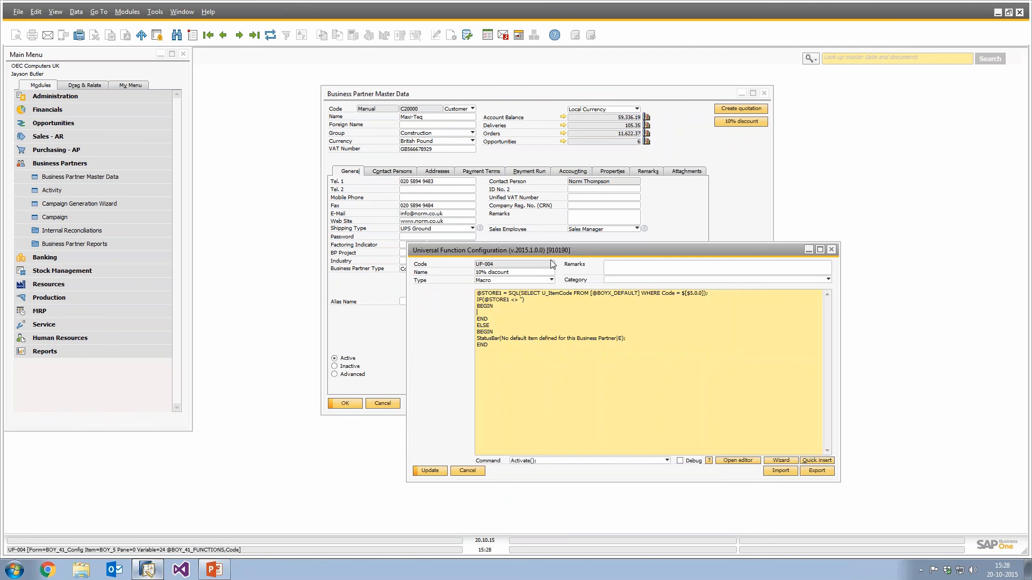
left_click_drag(551, 252, 561, 256)
Look up the menu ID of Special Prices for Business Partners and insert Activate(5937); inside the IF block's BEGIN.
left_click(514, 222)
right_click(515, 221)
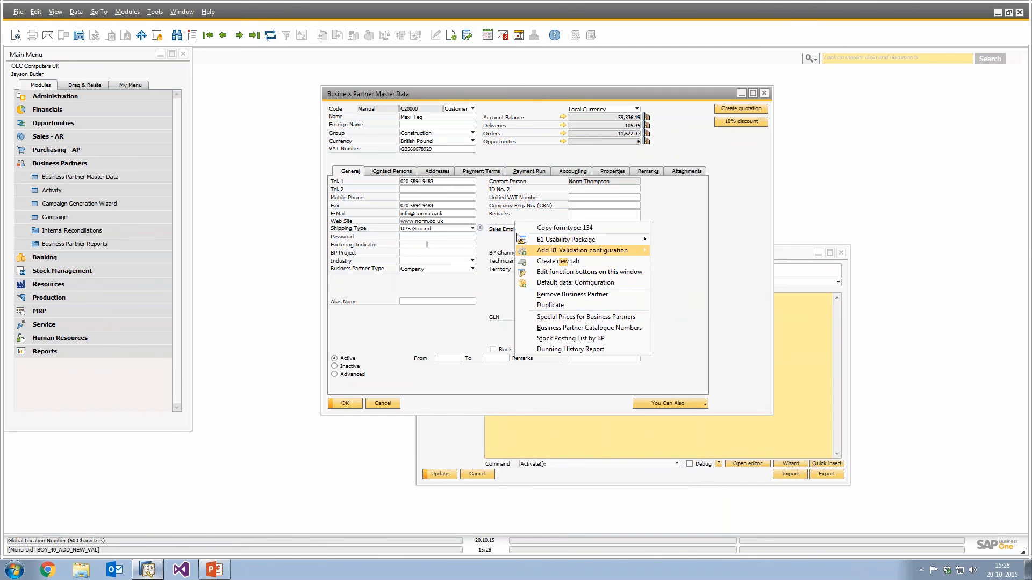
left_click(502, 213)
left_click(98, 11)
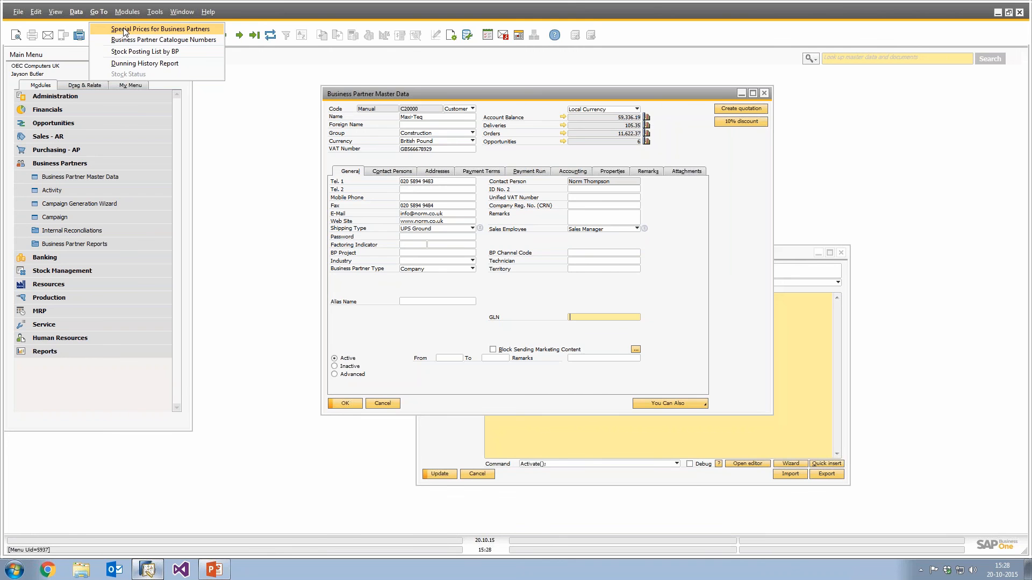
left_click(817, 311)
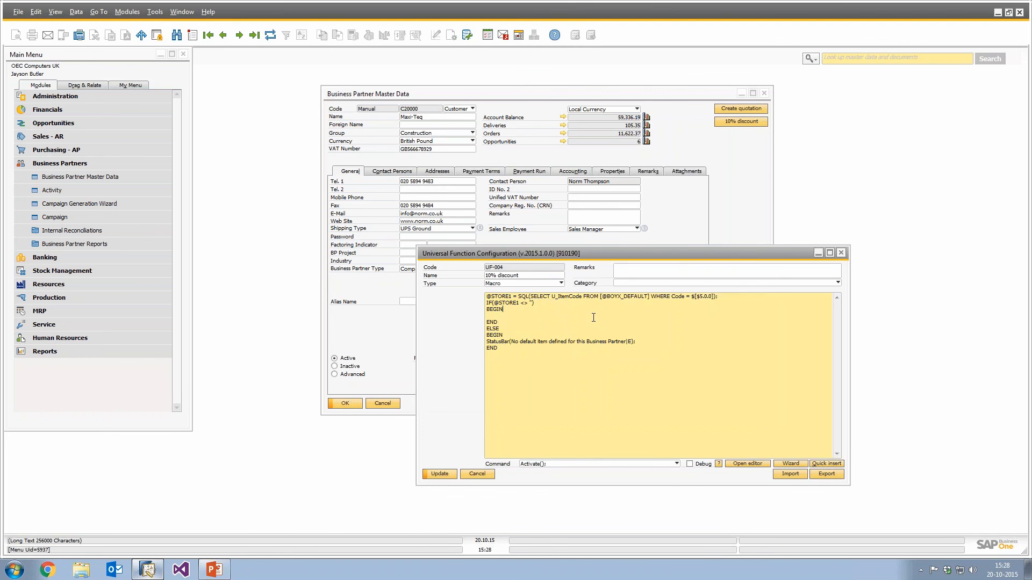
type("Activate()5937);")
Enable Debug for the universal function and update it.
left_click(690, 464)
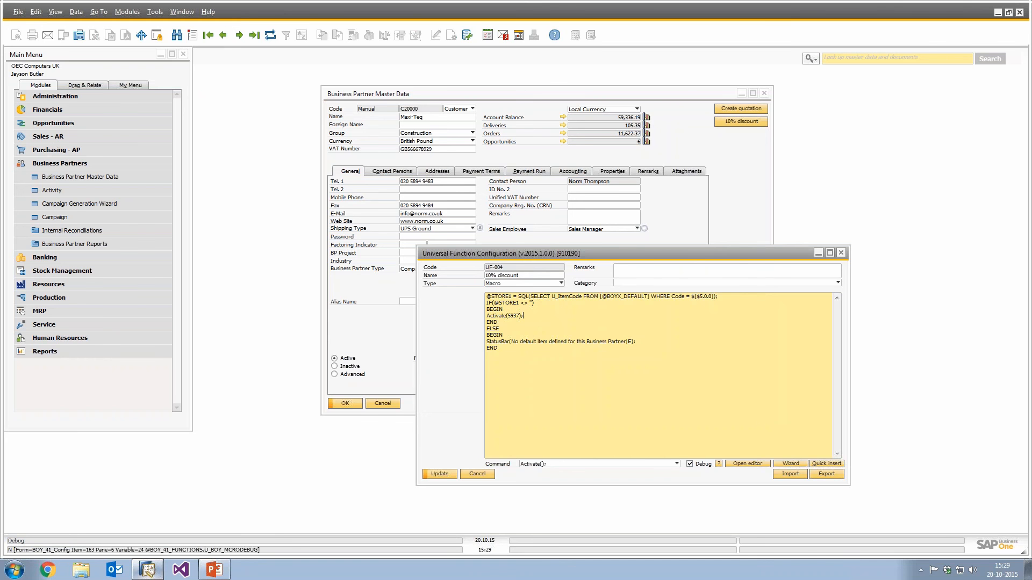
left_click(439, 474)
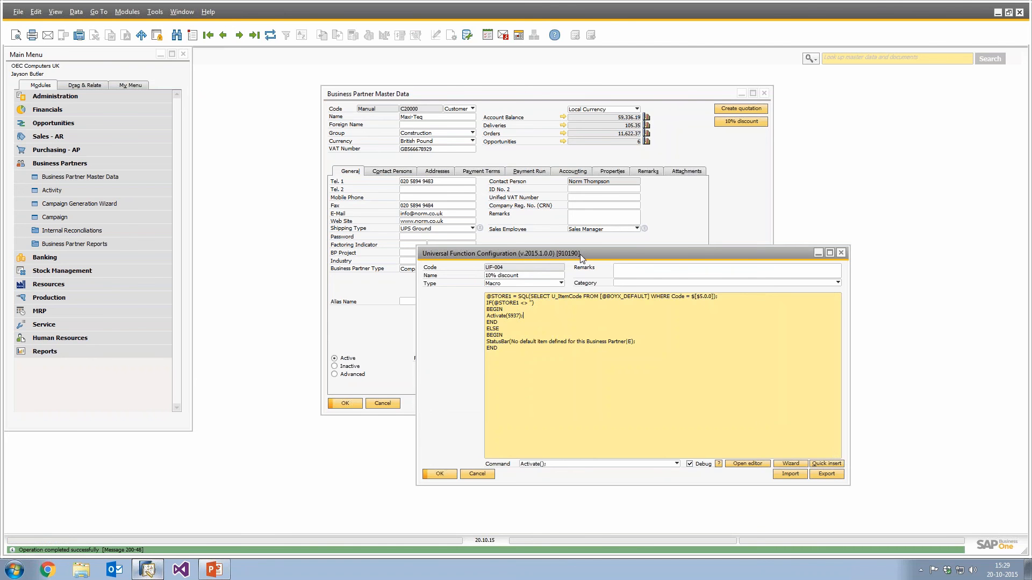
left_click_drag(579, 253, 664, 282)
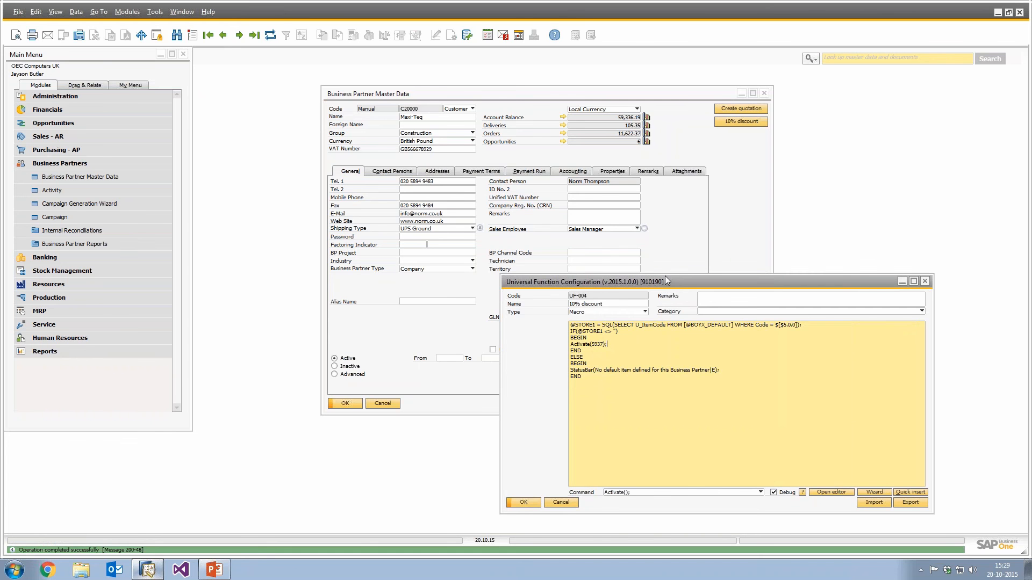
Test the 10% discount button on Maxi-Teq, stepping through the macro in the debugger and running it to the end.
left_click(725, 122)
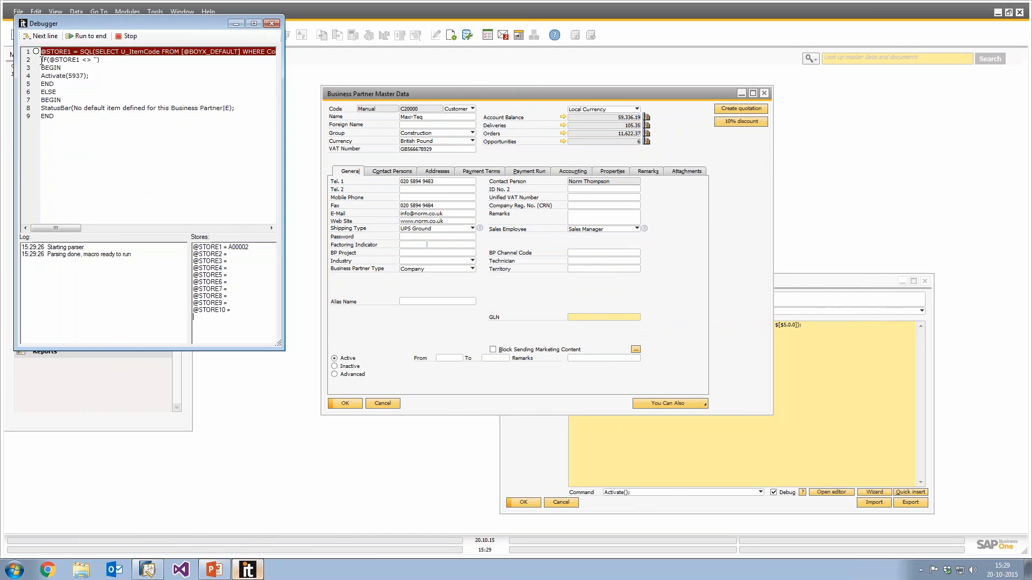
left_click(39, 36)
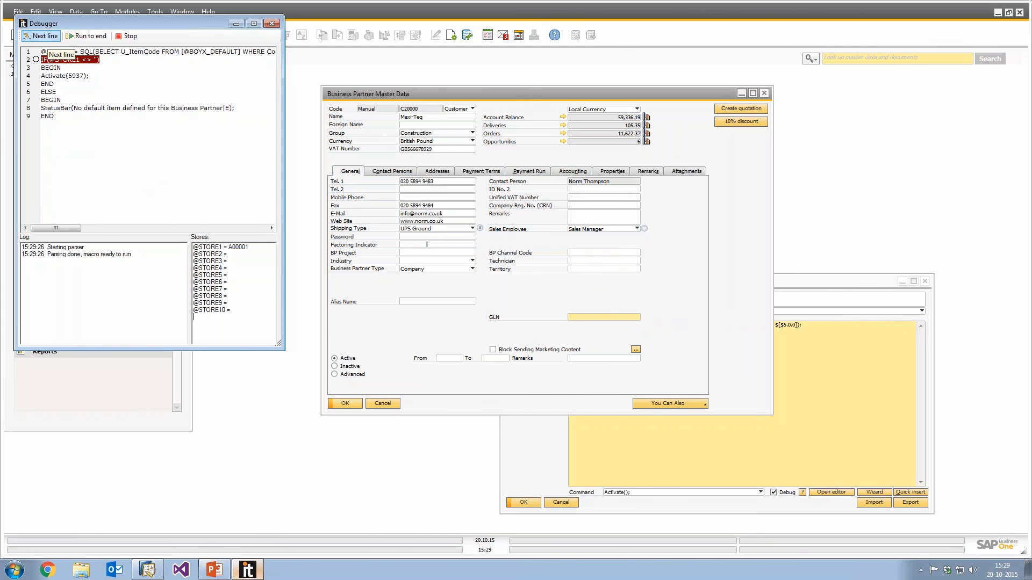
left_click(49, 36)
left_click(48, 36)
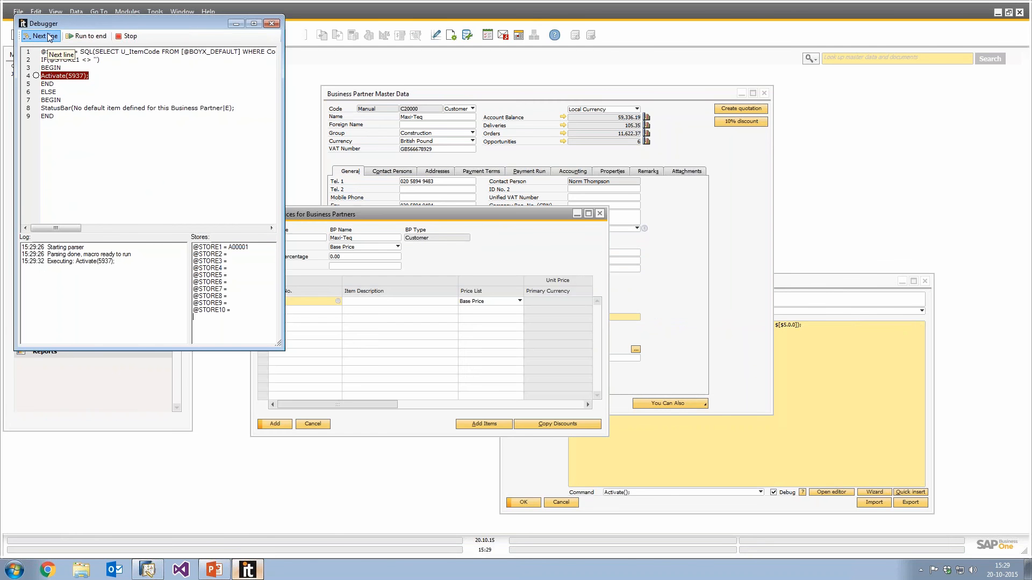
left_click(49, 36)
left_click_drag(208, 20, 764, 76)
left_click(642, 91)
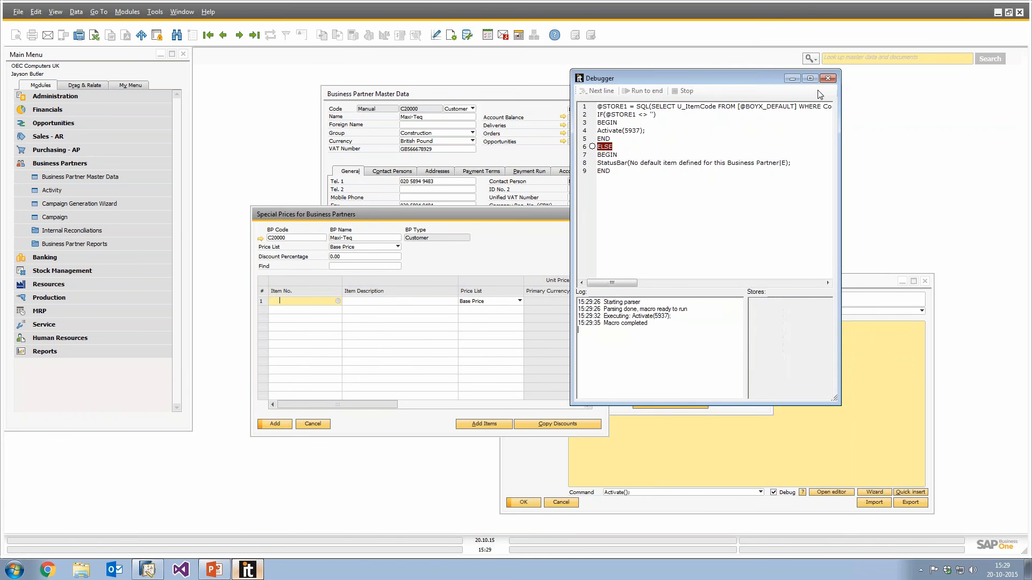
left_click(828, 78)
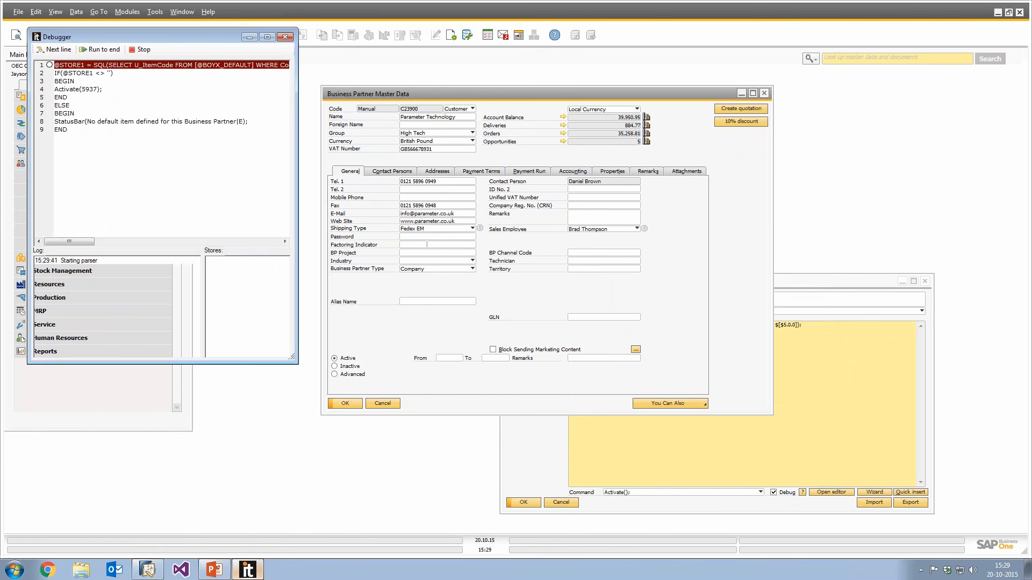
Step through the macro for Parameter Technology in the debugger, then close the debugger.
left_click(60, 50)
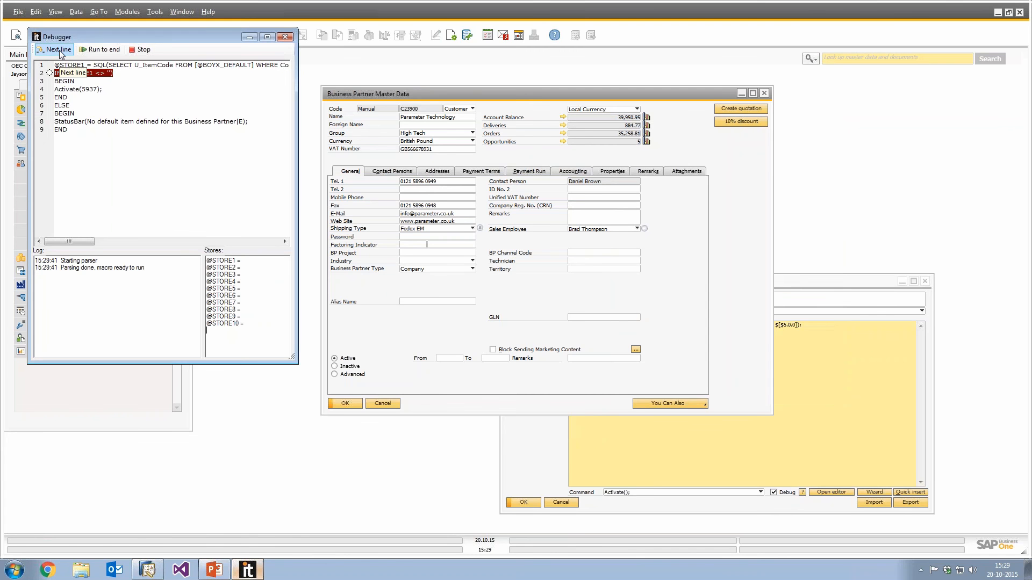
left_click(61, 50)
left_click(59, 50)
left_click(59, 50)
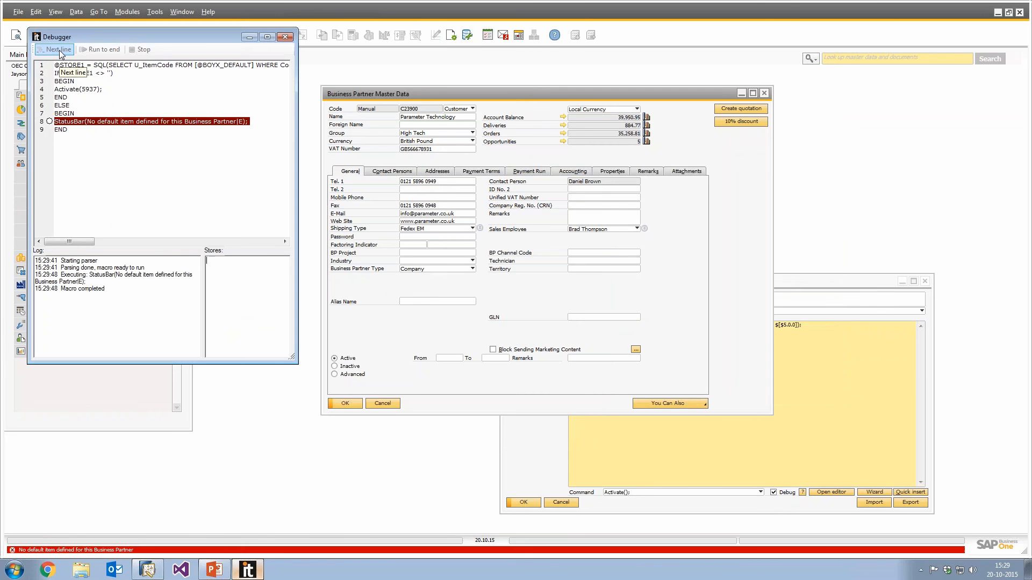
left_click(285, 37)
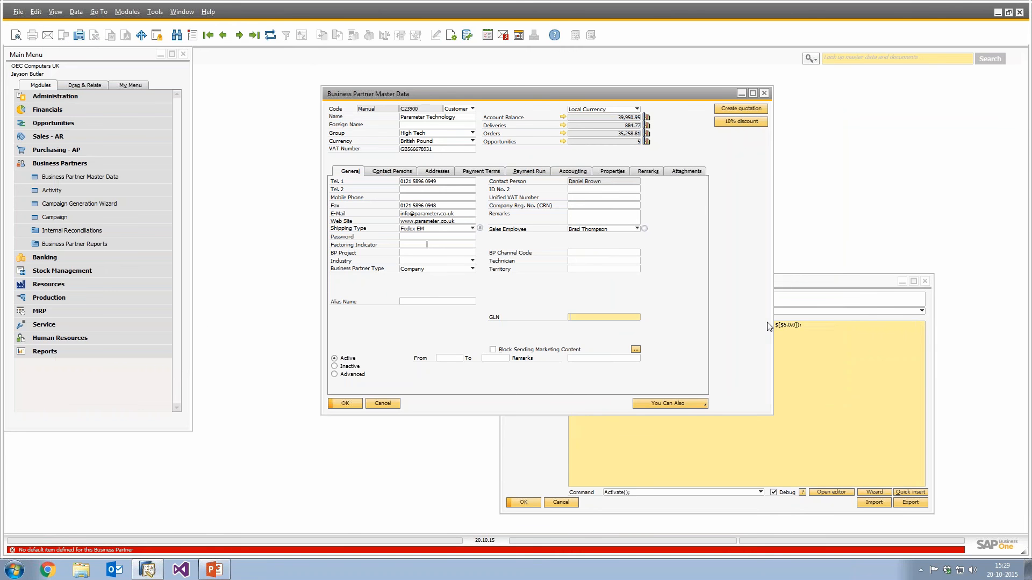
right_click(425, 283)
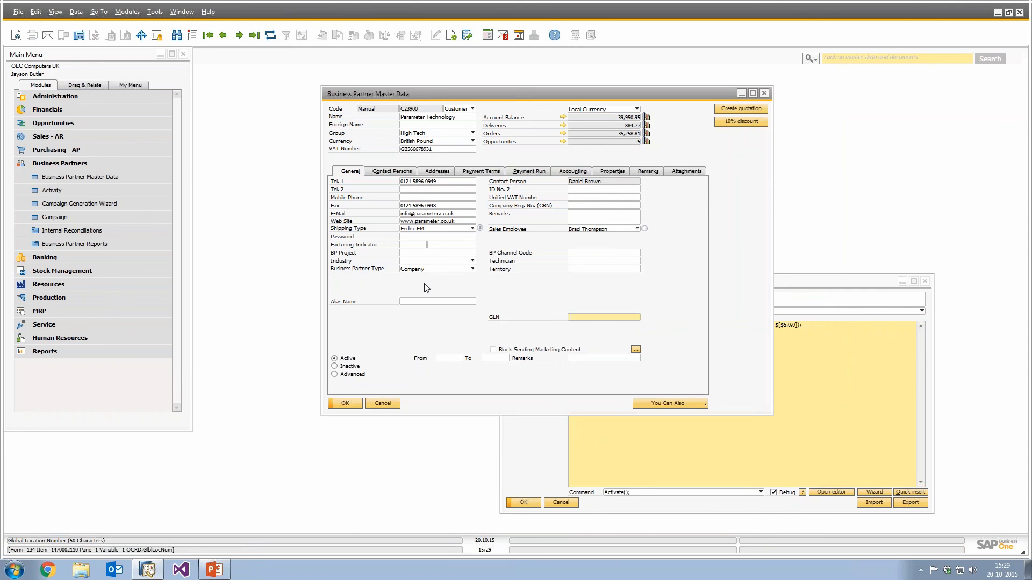
left_click(474, 379)
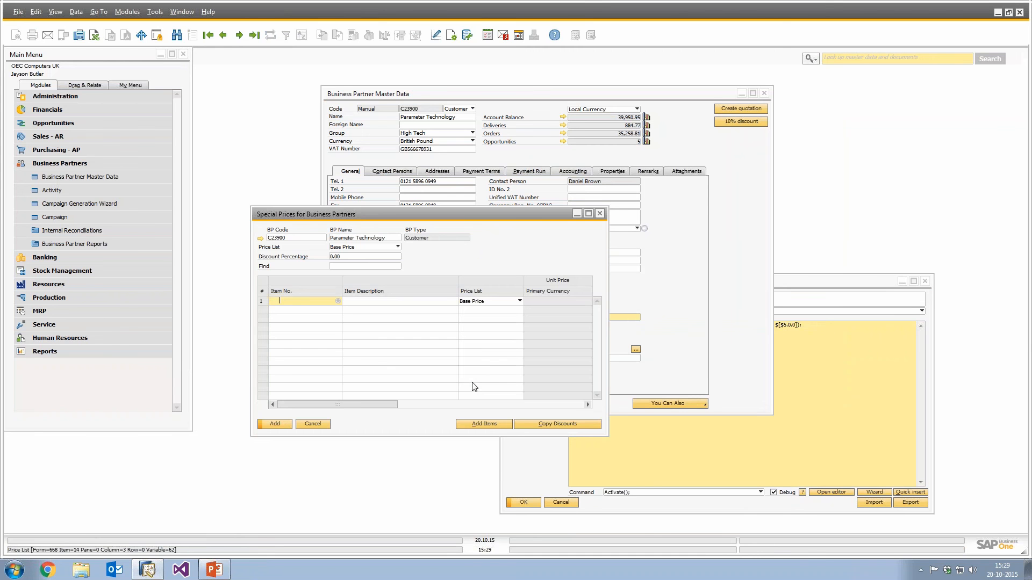
left_click(261, 301)
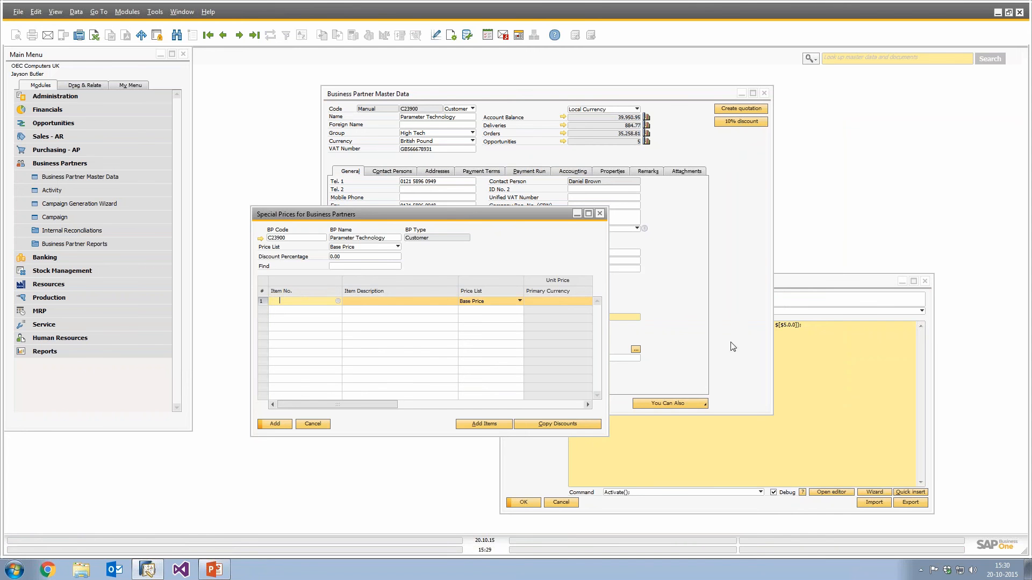
left_click(804, 350)
left_click(636, 343)
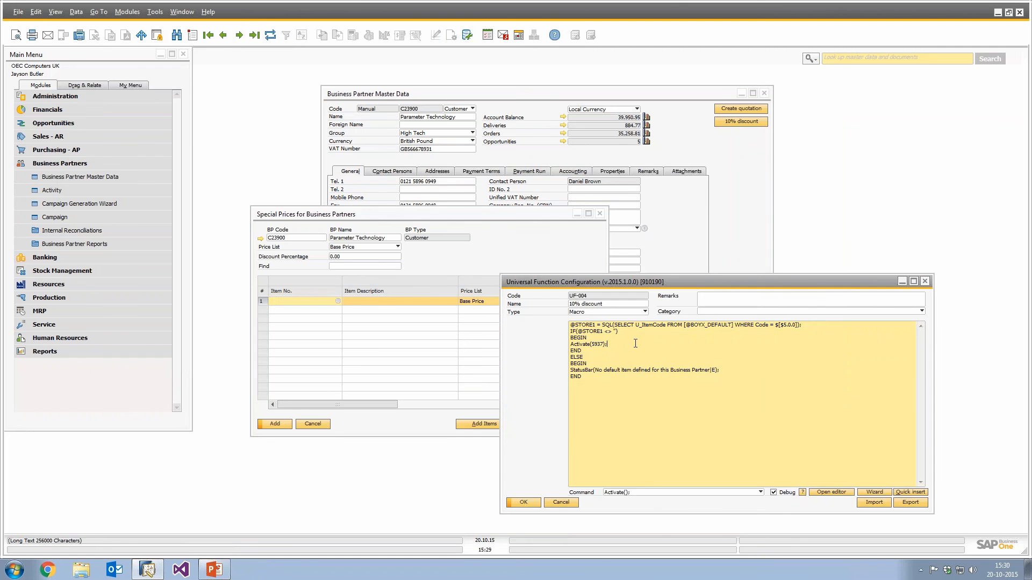
key("Return")
type("SET(")
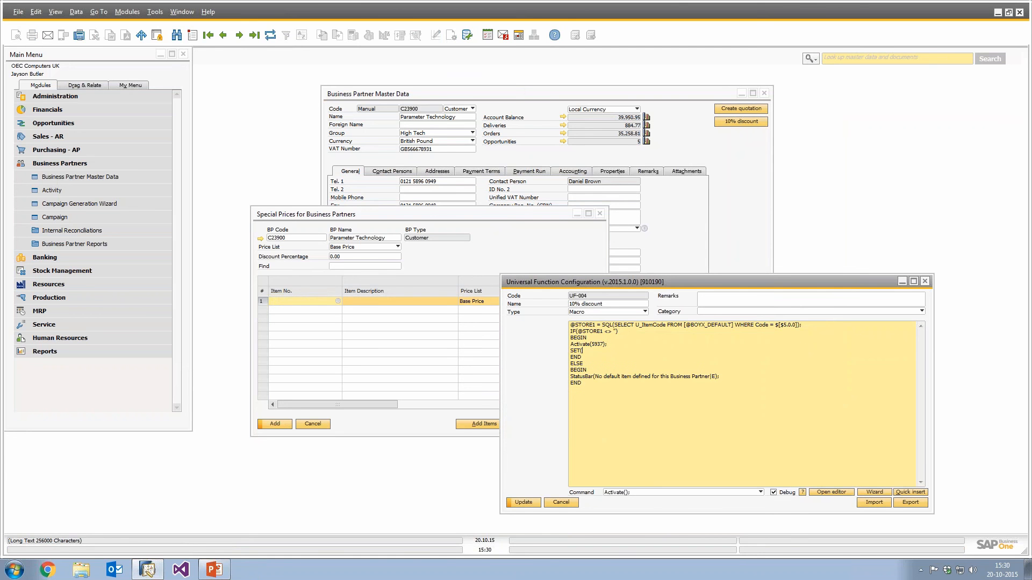
type("$[$14.1.0.LAST")
type("|@STORE1);")
key("Return")
Choose item A00001 in the special prices row and open its Period Discounts window to check its menu ID.
left_click(337, 302)
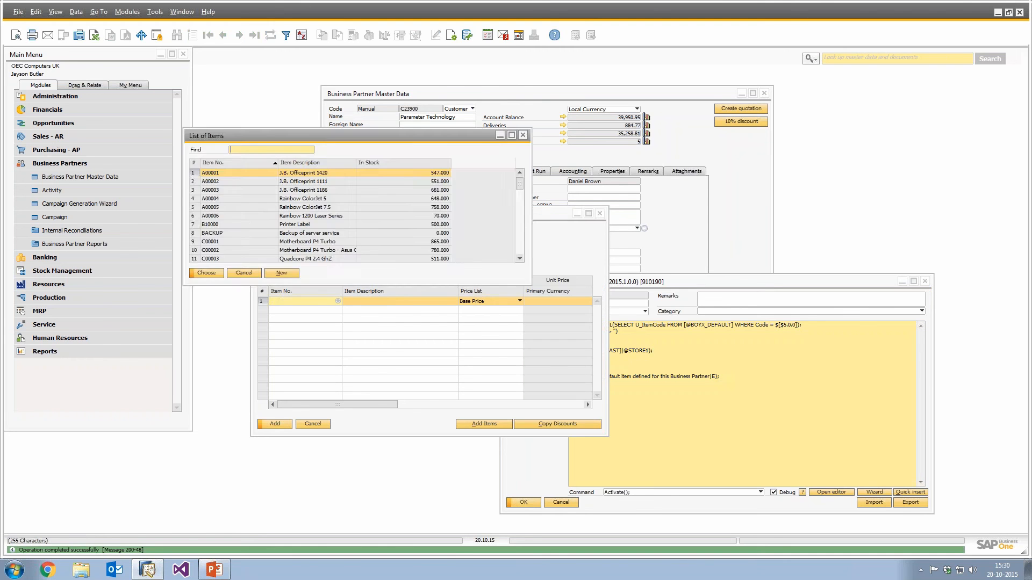
key("Return")
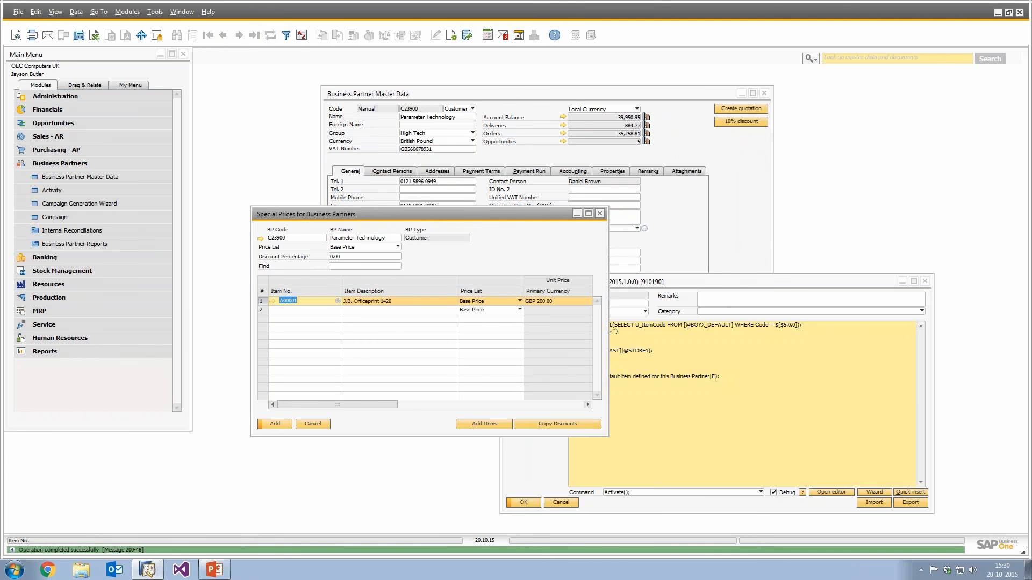
right_click(304, 306)
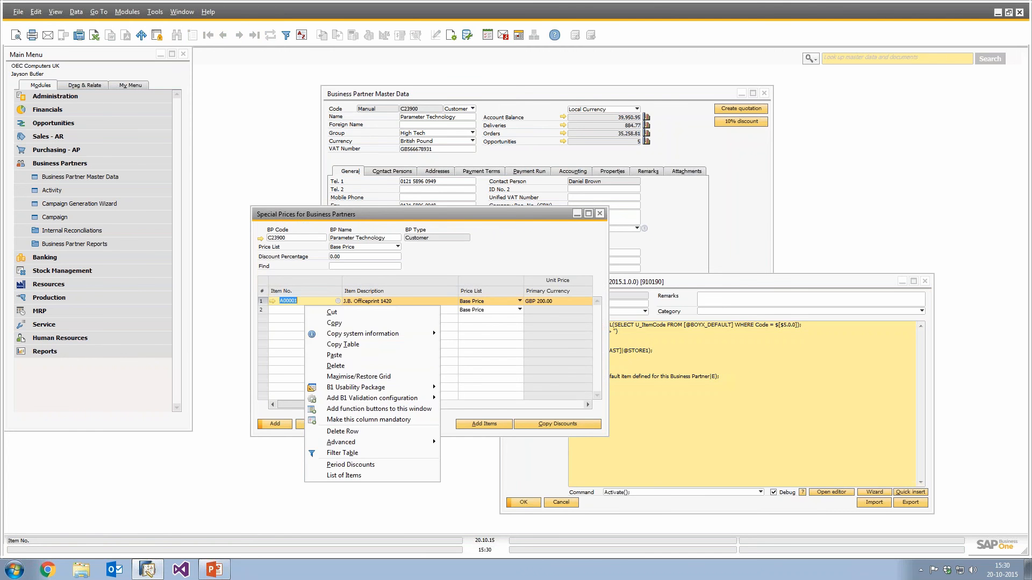
left_click(345, 465)
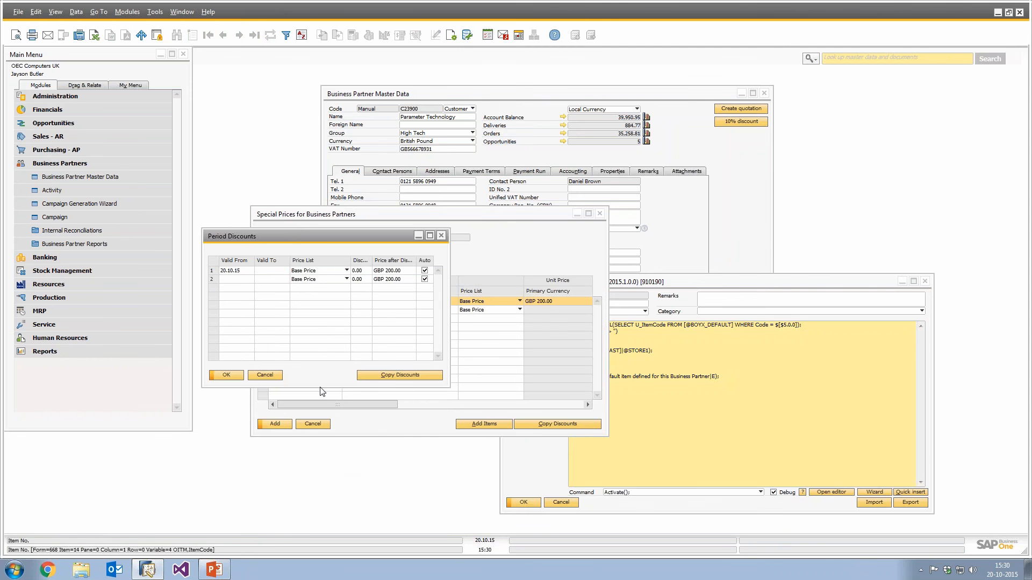
left_click(279, 376)
left_click(661, 382)
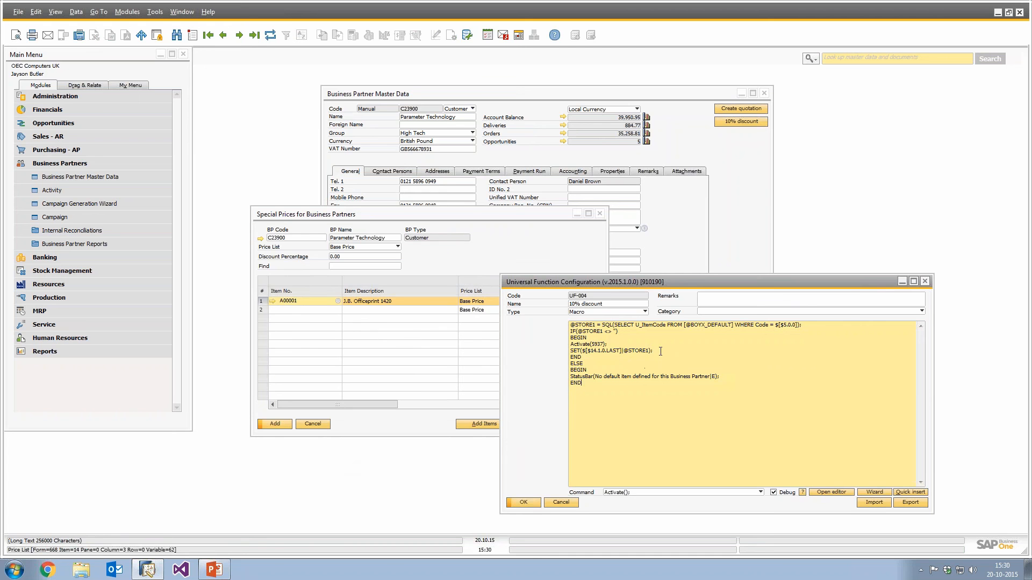
Add a Focus($[$14.1.0.LAST-1]); line after the SET line.
key("Return")
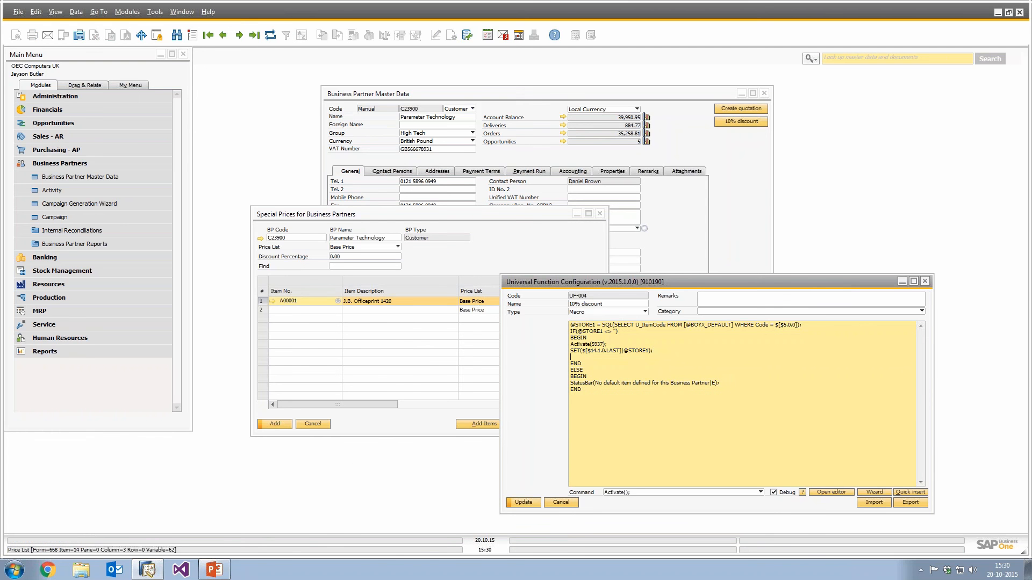
type("Facou")
key("BackSpace")
key("BackSpace")
key("BackSpace")
type("ocus($[$14.1.0.LAST-1")
type("]);")
key("Return")
Add an ActivateRightClick(5889); line after the Focus line and update the function.
type("A")
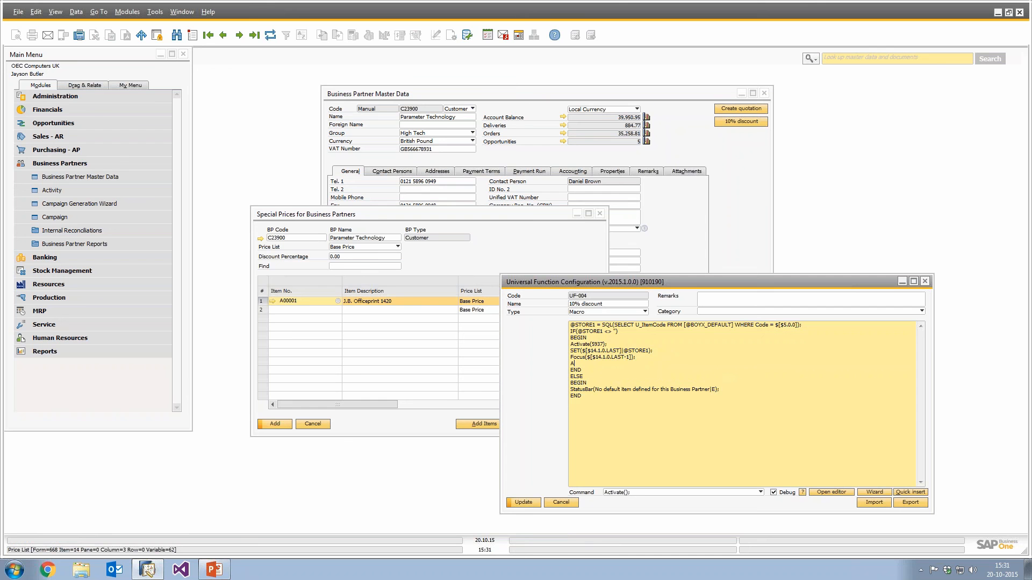
type("ctivateRight")
type("Click")
type("()")
type("5889);")
left_click(524, 502)
Close the Special Prices window without saving changes.
left_click(600, 215)
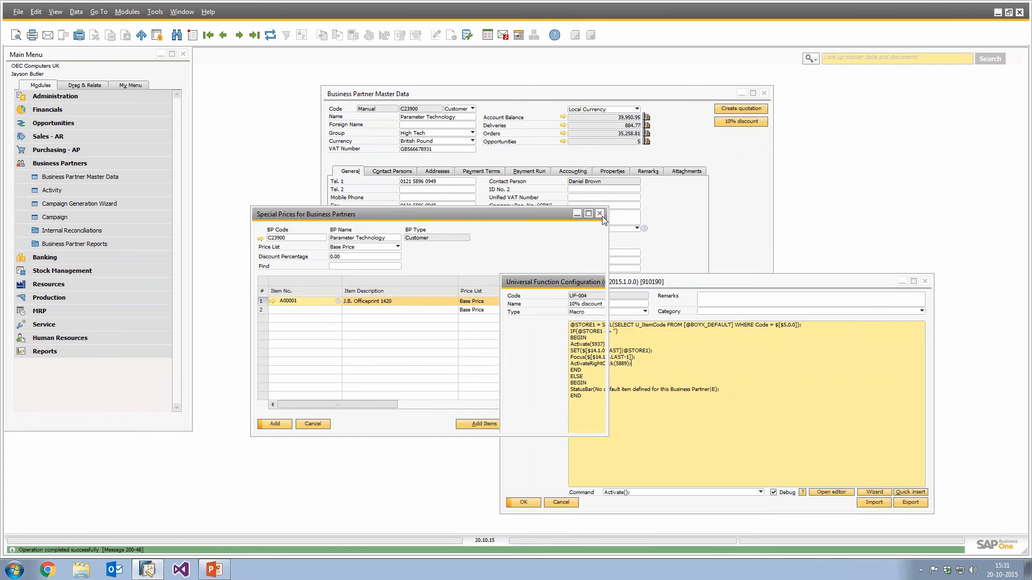
left_click(600, 214)
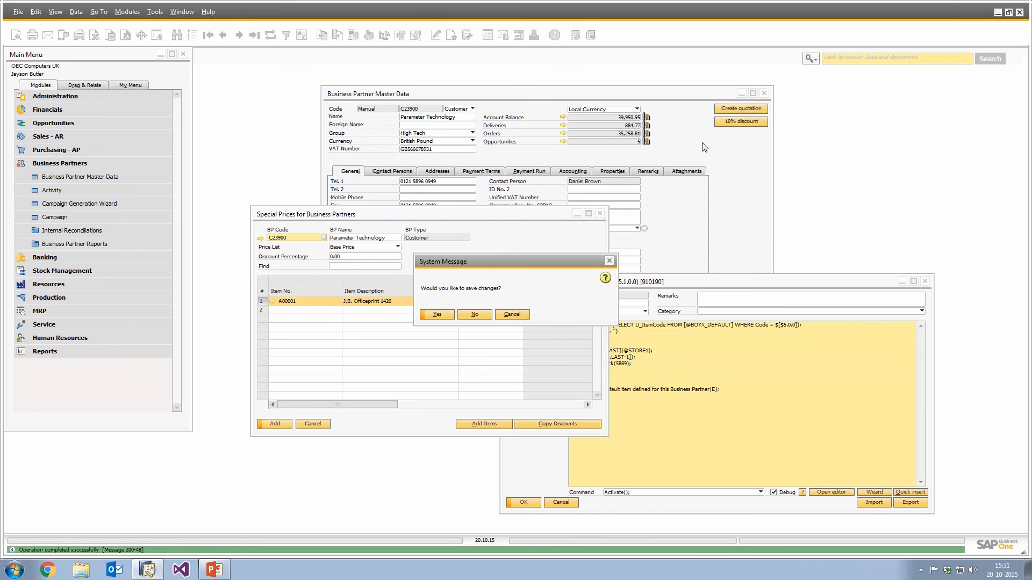
left_click(474, 315)
Run the macro for Parameter Technology through the debugger, close it, and return to the Maxi-Teq partner.
left_click(657, 160)
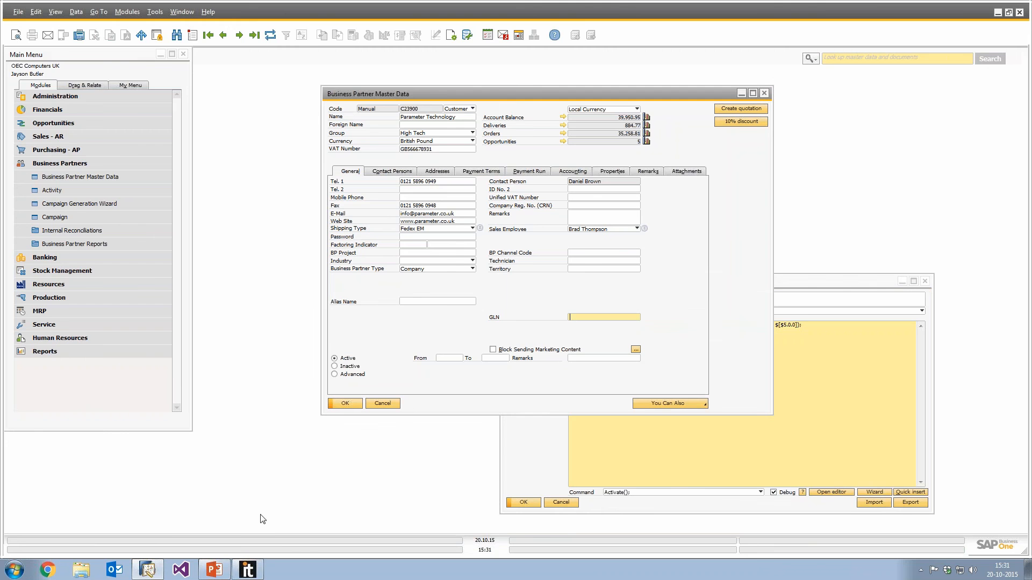
left_click(67, 64)
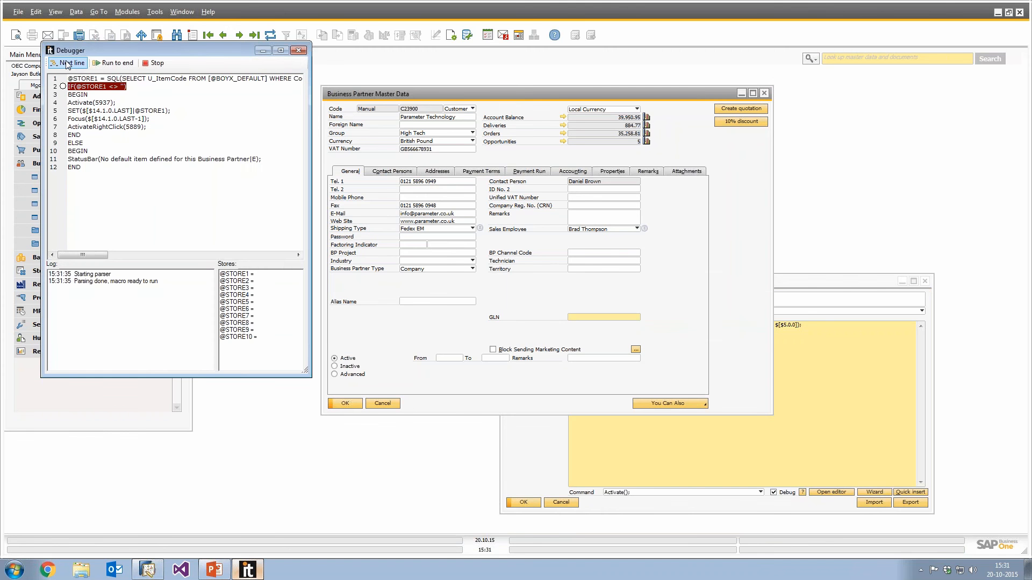
left_click(67, 64)
left_click(67, 64)
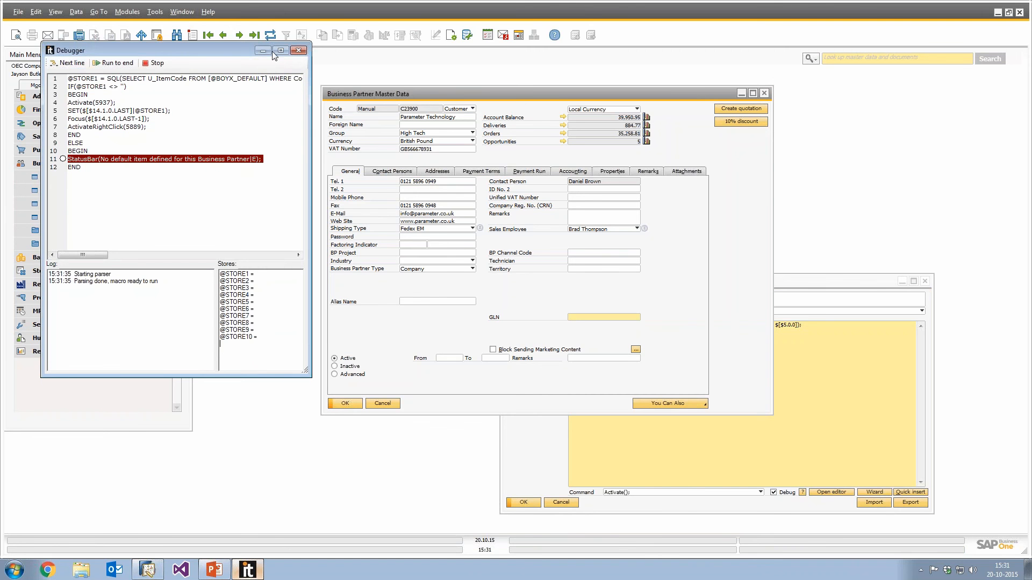
left_click(67, 64)
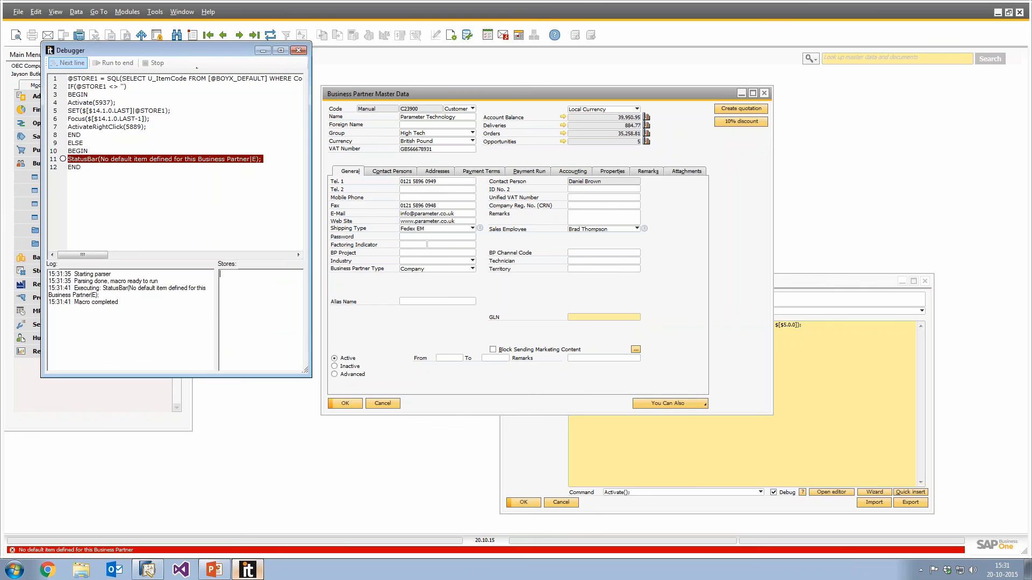
left_click(298, 50)
left_click(223, 35)
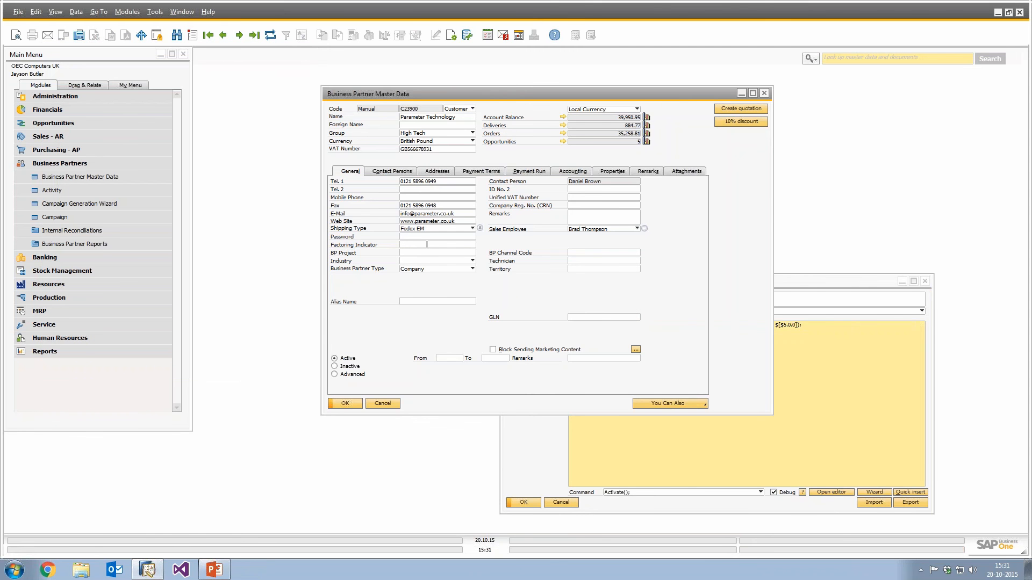
left_click(763, 124)
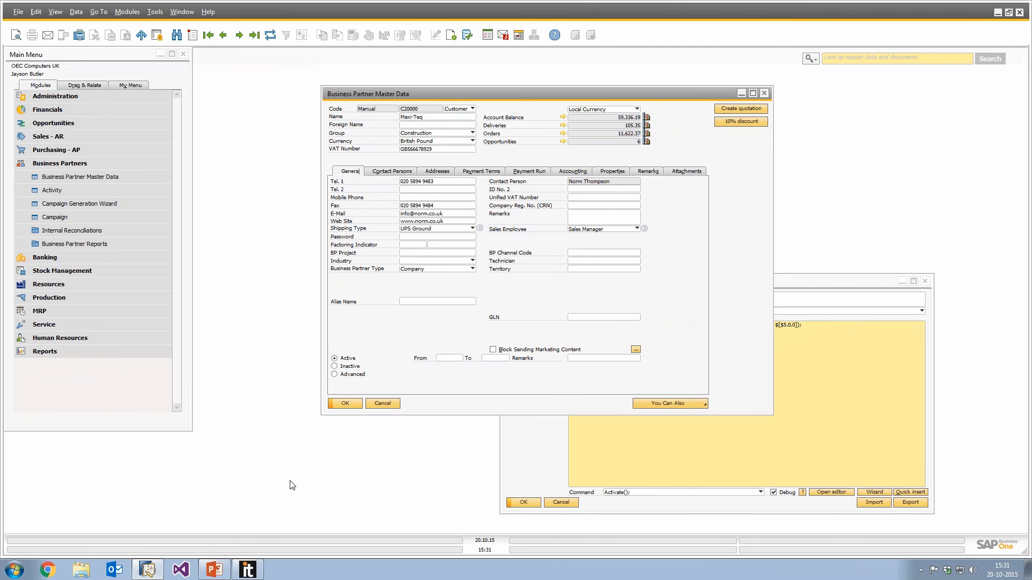
Run the 10% discount function for Maxi-Teq line by line in the debugger, then close the debugger.
left_click(84, 77)
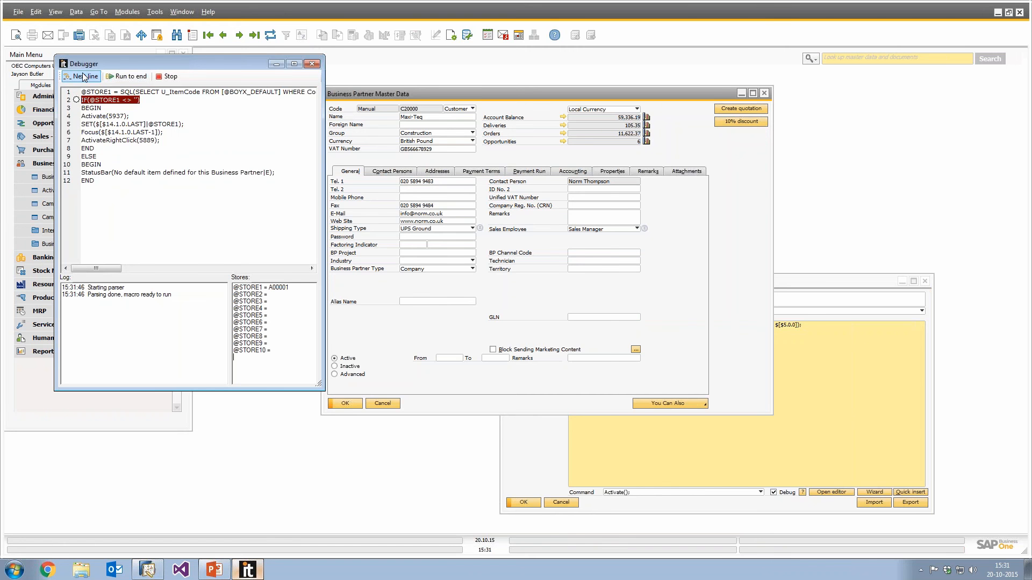
left_click(84, 76)
left_click(83, 77)
left_click(83, 77)
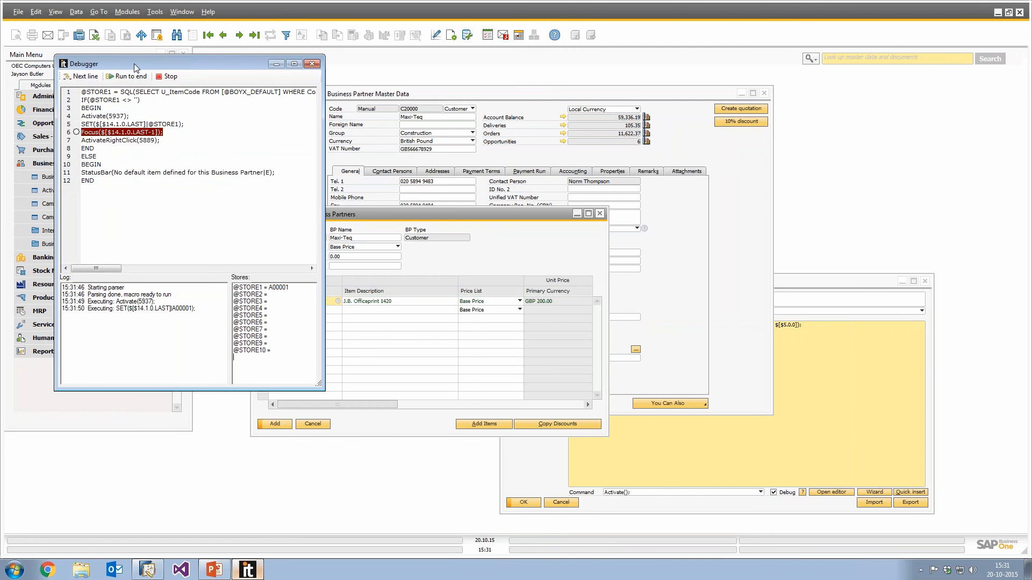
left_click_drag(134, 64, 695, 101)
left_click(641, 115)
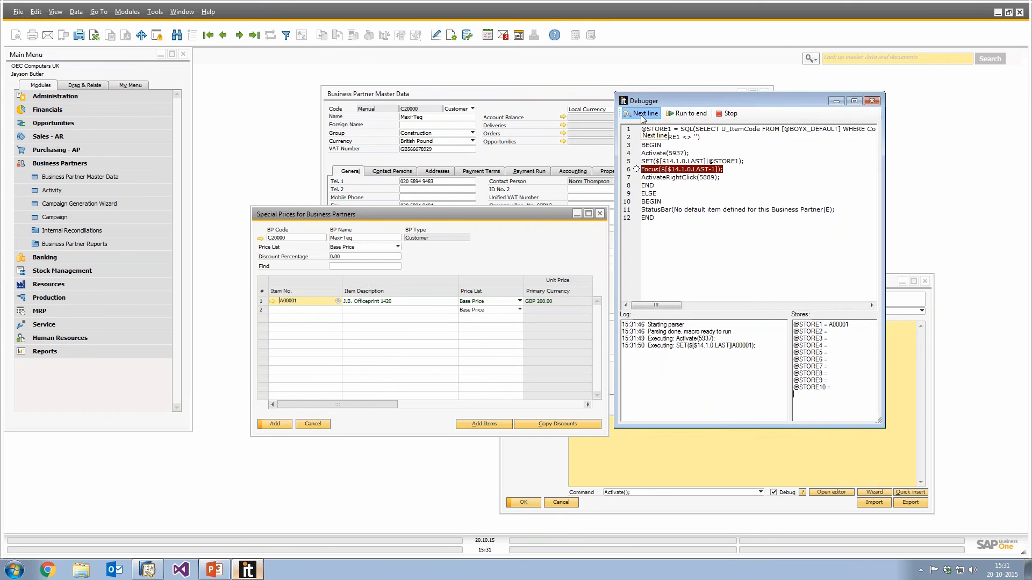
left_click(641, 114)
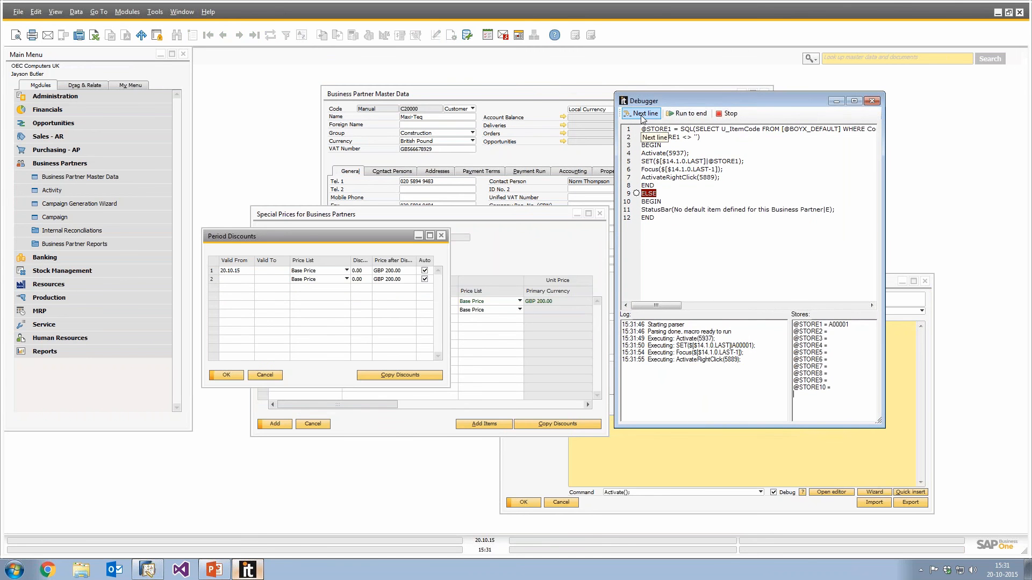
left_click(641, 115)
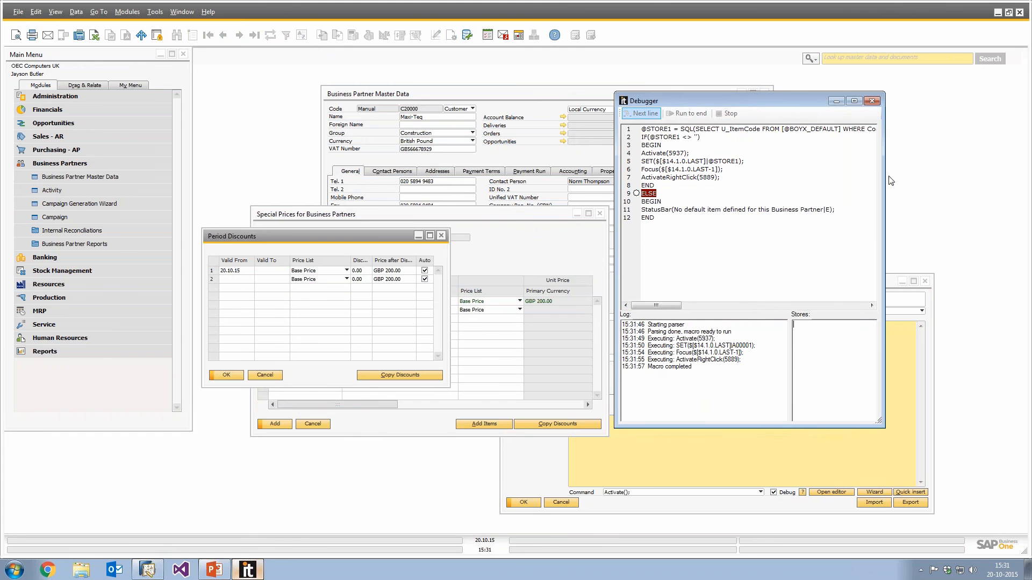
left_click(872, 101)
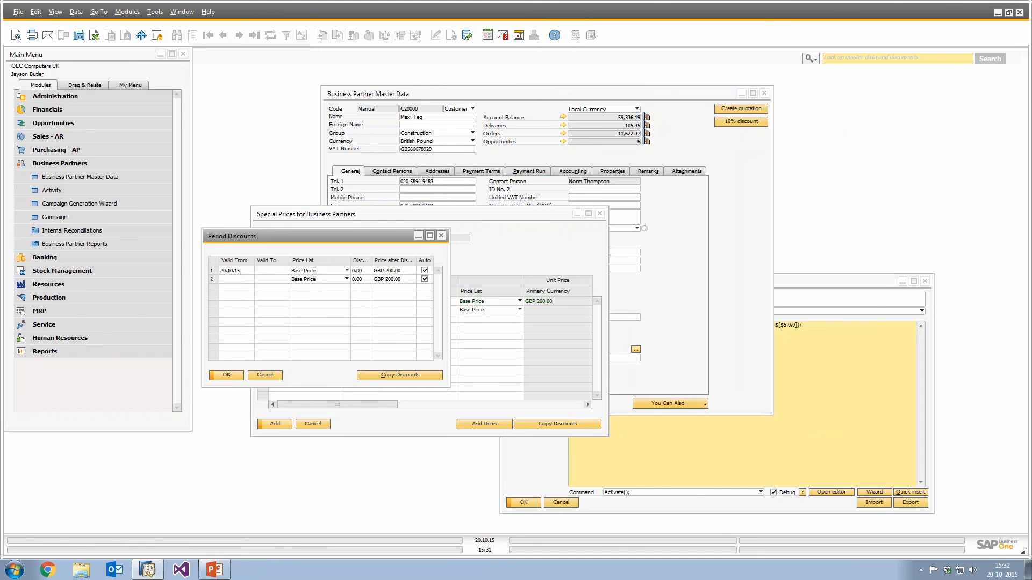
Browse the list of available macro commands while reviewing the open discount windows.
left_click(445, 238)
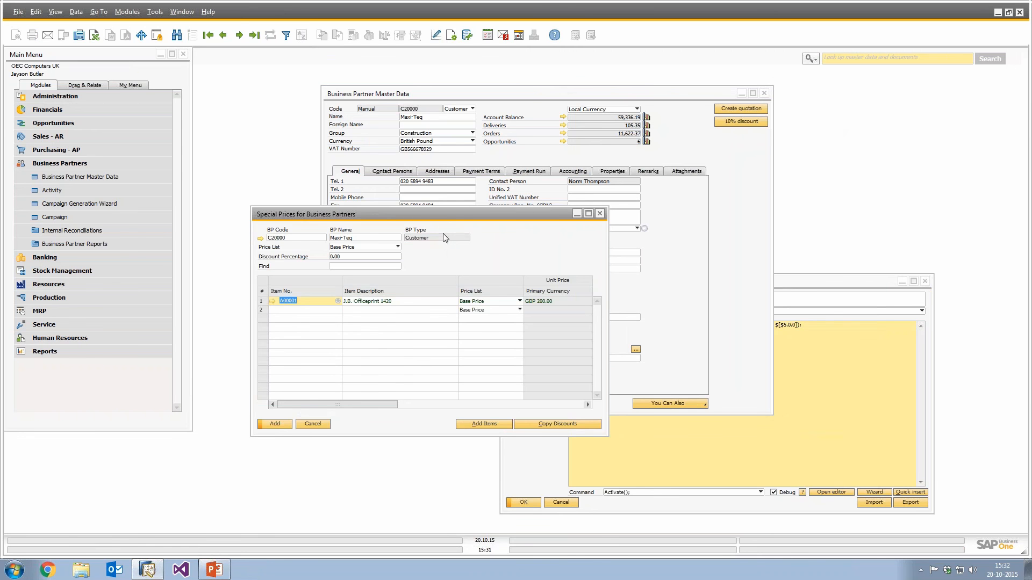
left_click_drag(467, 214, 520, 175)
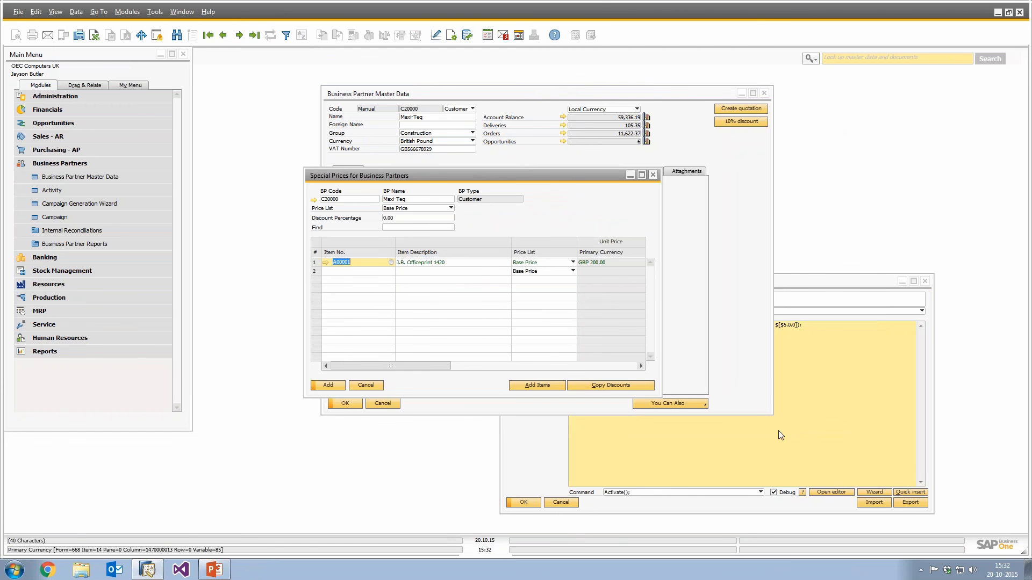
left_click(760, 492)
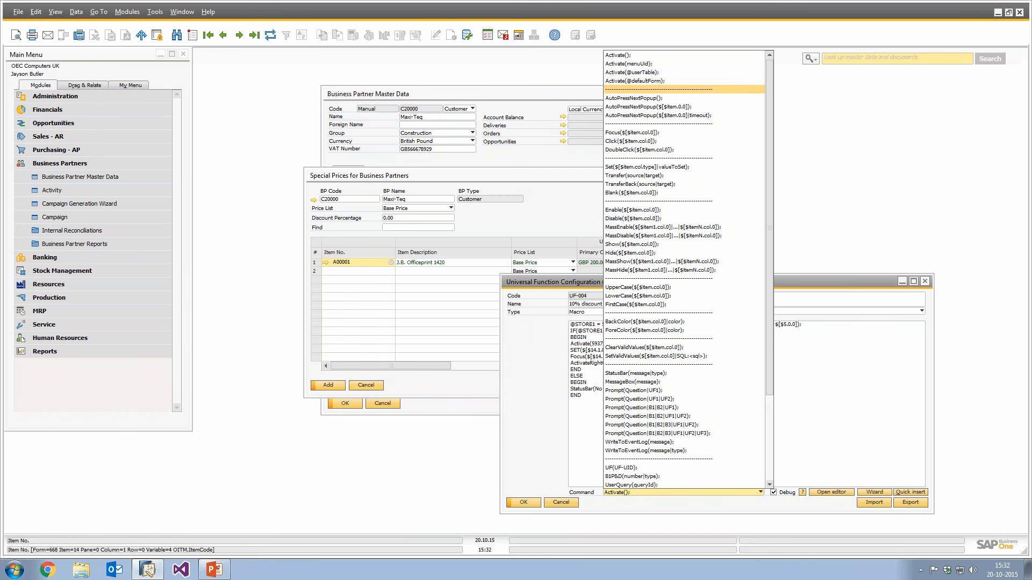
left_click(359, 228)
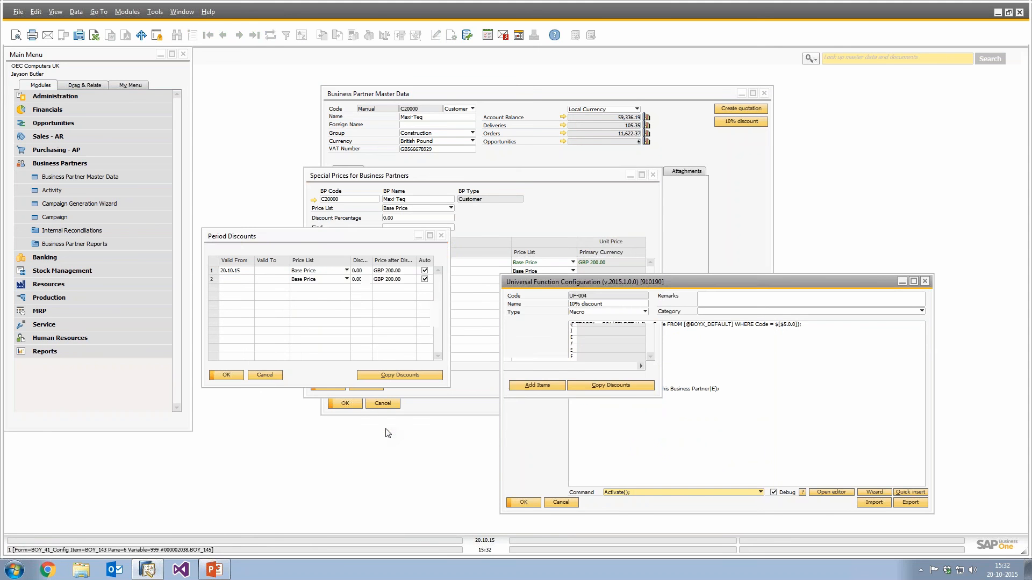
left_click(329, 237)
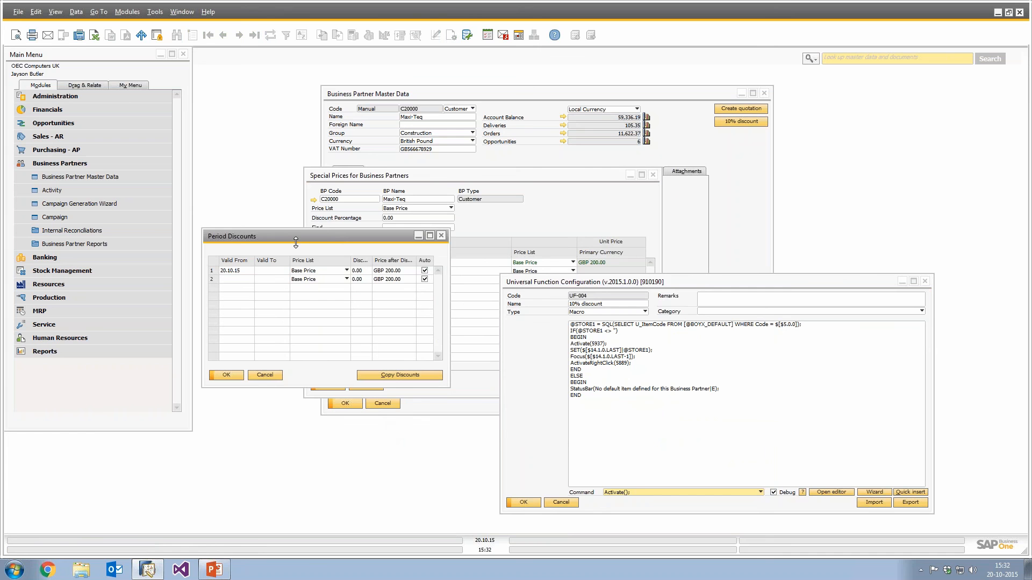
left_click(661, 365)
left_click(441, 236)
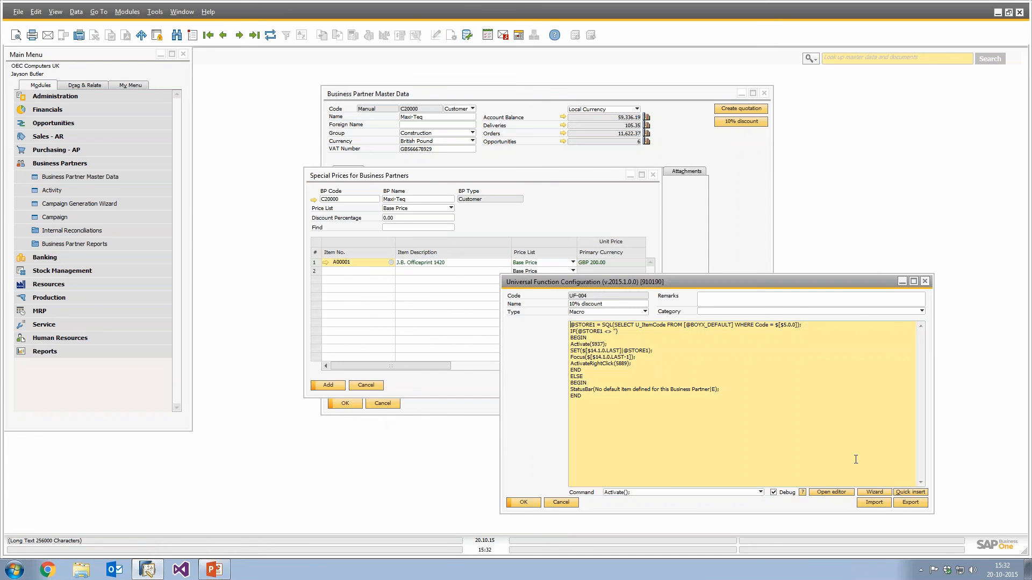
Add an Activate(); line after the ActivateRightClick(5889); line in the macro.
left_click(874, 492)
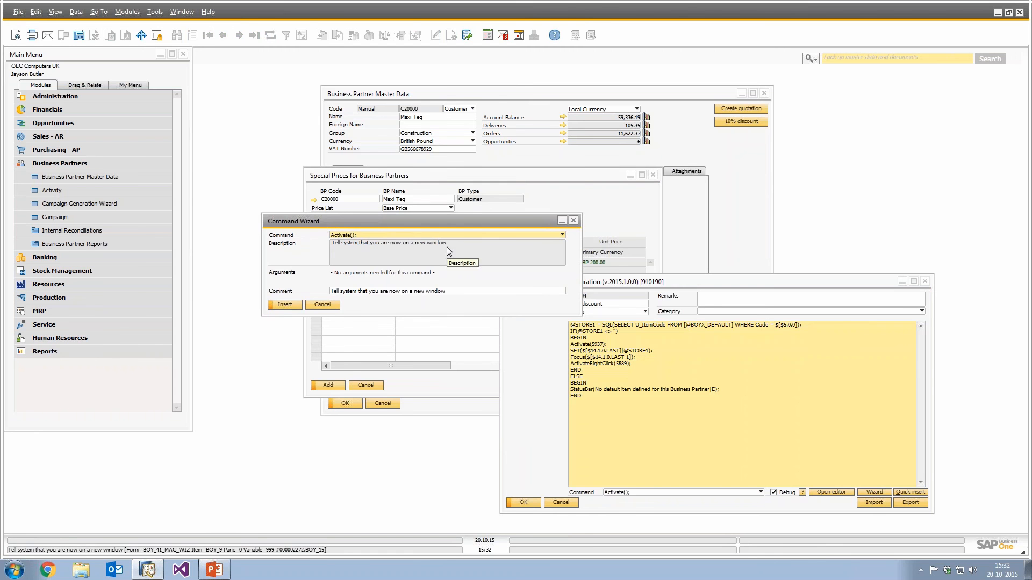
left_click(325, 304)
left_click(632, 364)
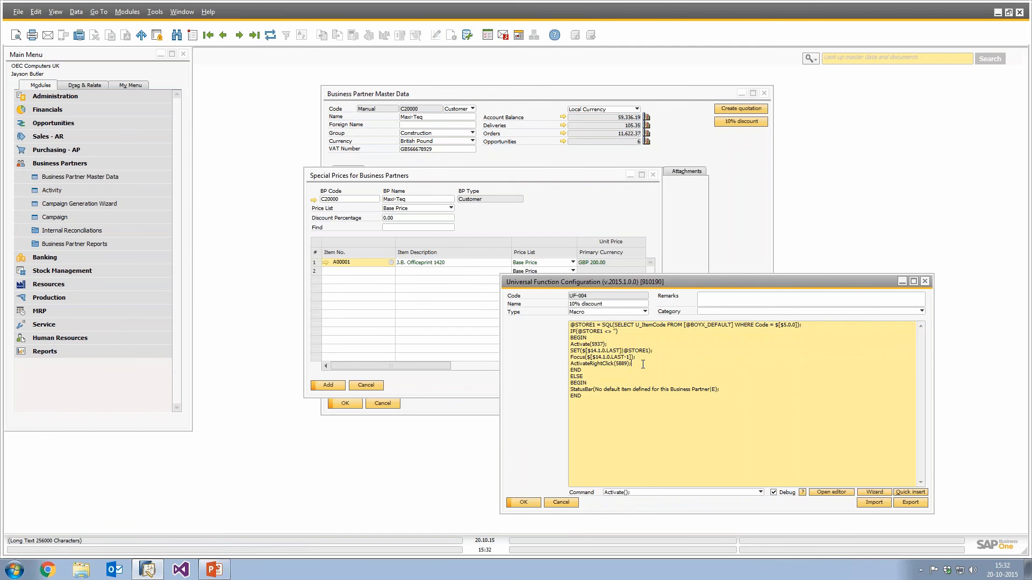
key("Return")
type("Act")
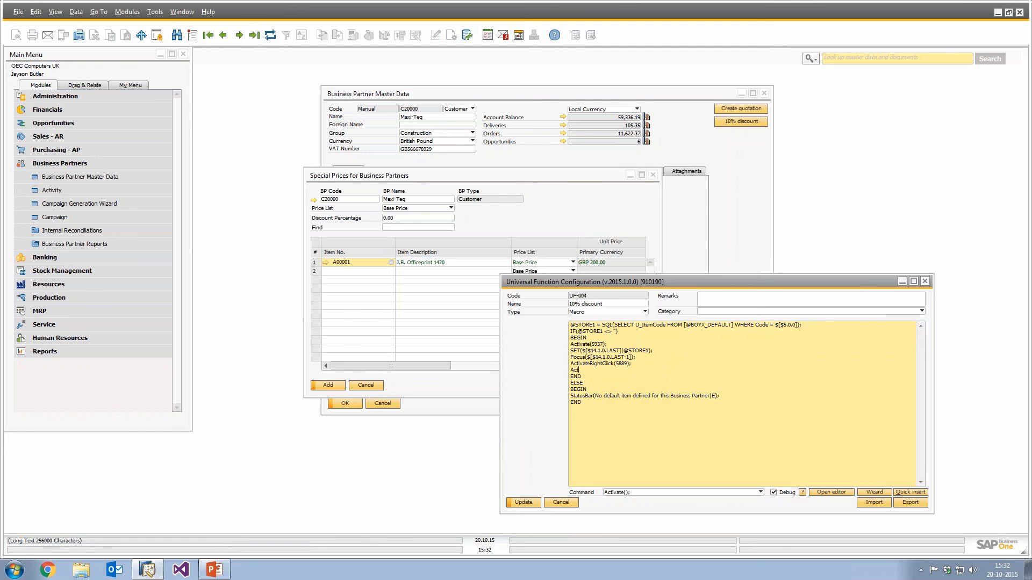
type("ivate();")
key("Return")
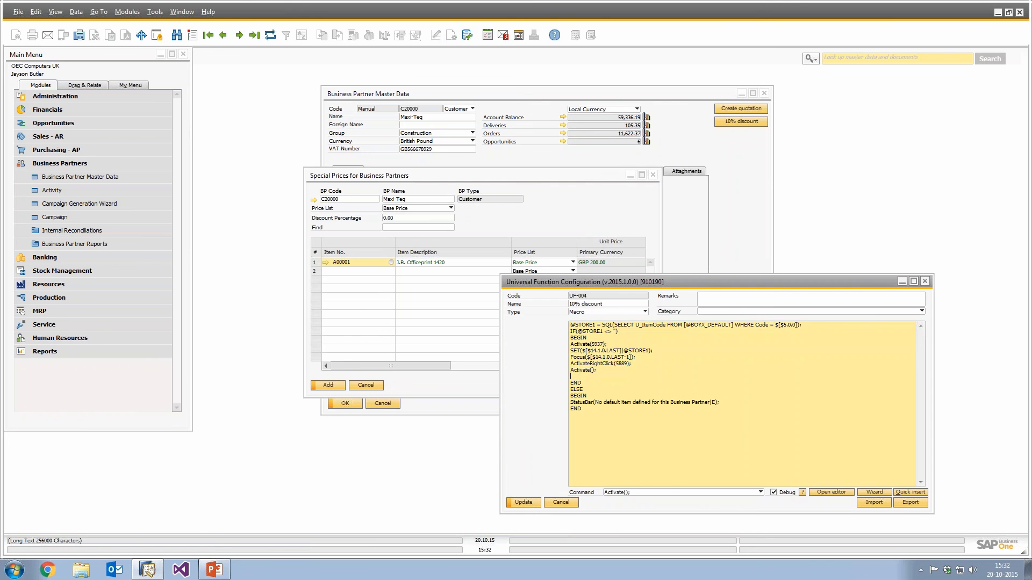
Open the period discounts for the default item row in Special Prices.
left_click(313, 261)
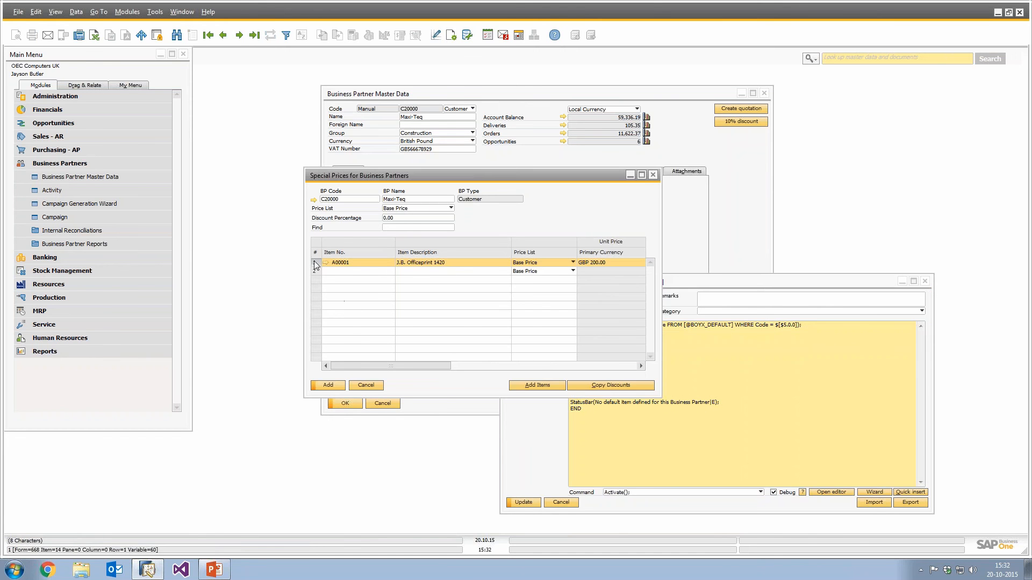
right_click(314, 261)
left_click(355, 393)
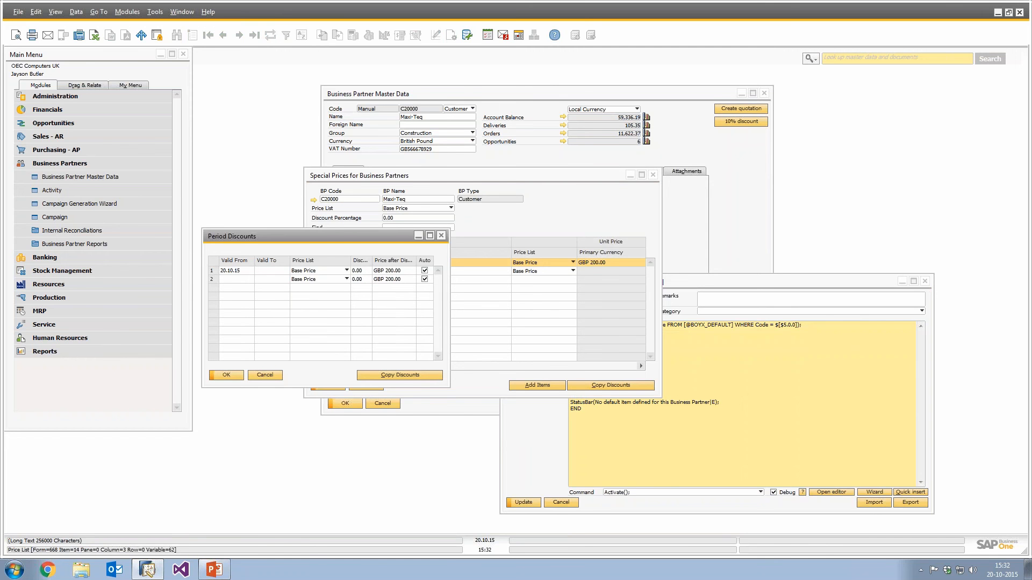
Add a SET($[$3.4.NUMBER.LAST-1]|10); line after the new Activate line to set the discount.
left_click(696, 386)
type("SET(")
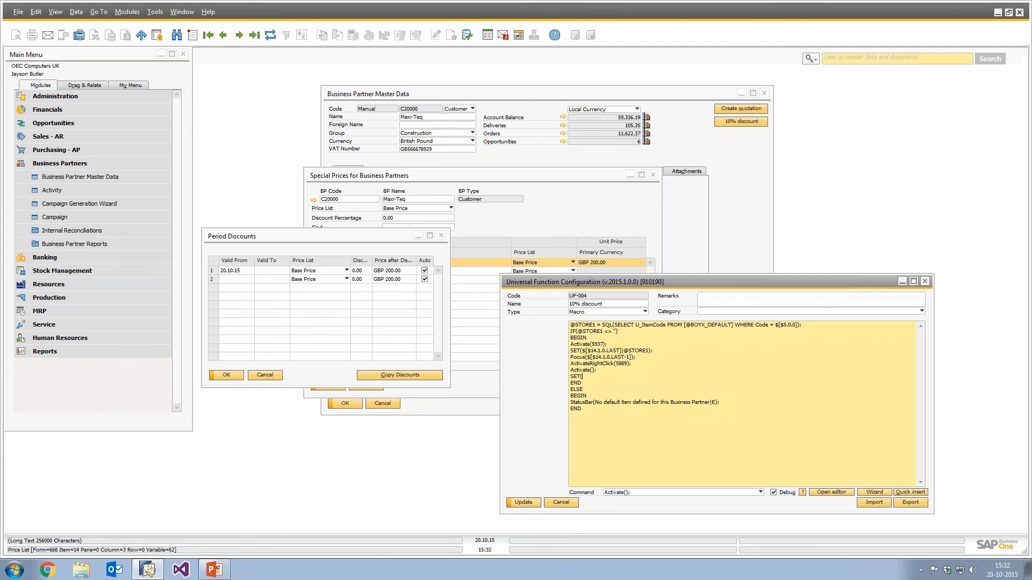
type(")=$[$3.4.NUMBER.LAST-1]|10);")
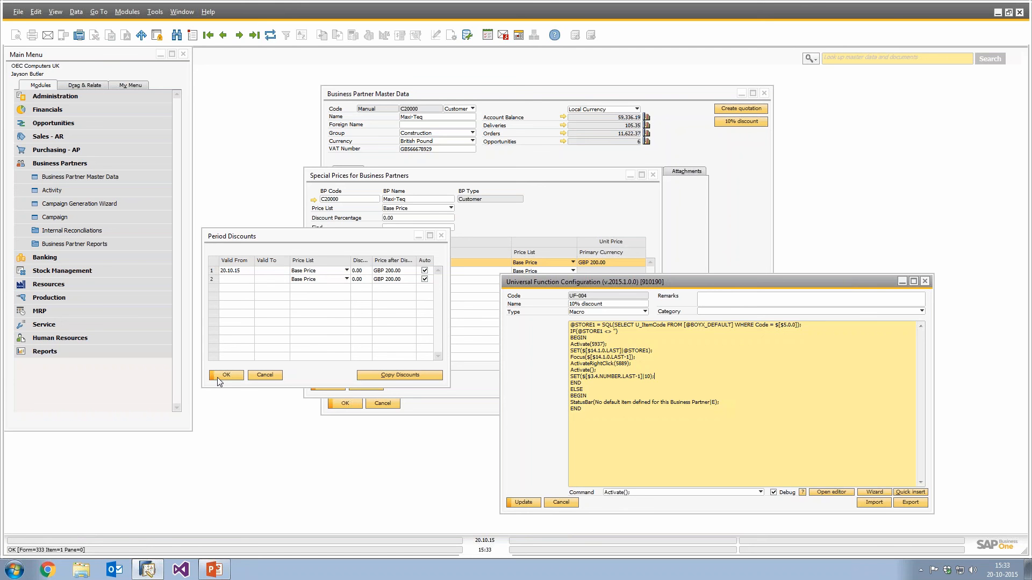
Add a Click($[$1.0.0]); line after the SET line.
key("Return")
type("Cl")
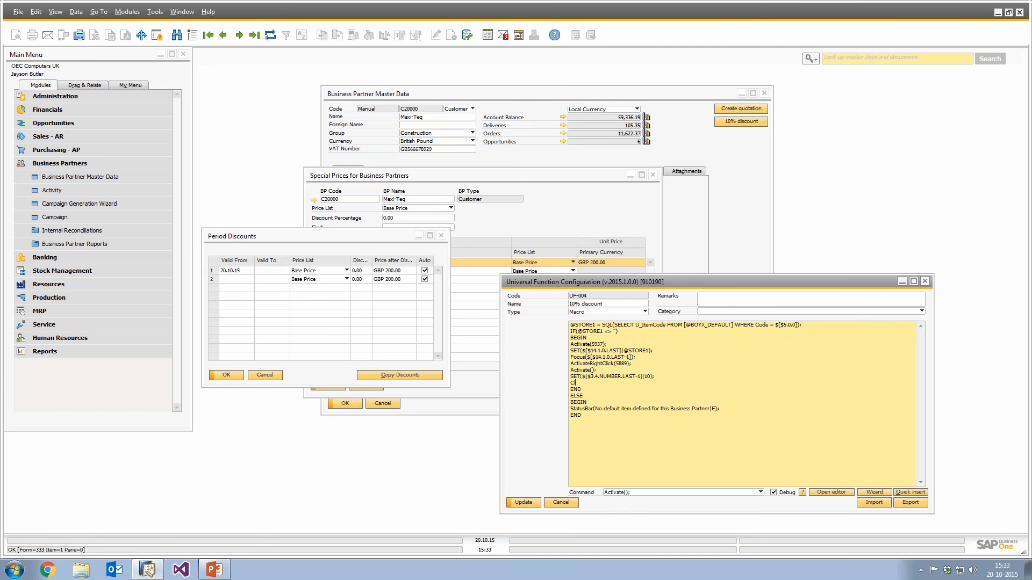
type("ick($[$1.0.0]);")
key("Return")
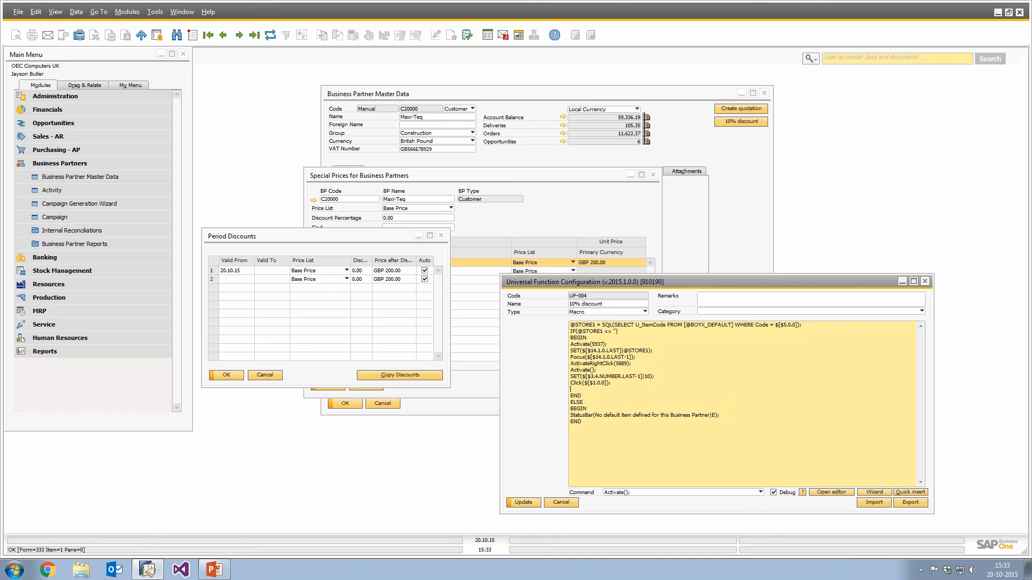
Add a PopFormStack(); line after the Click line and update the function.
type("PopFormStack();")
left_click(531, 501)
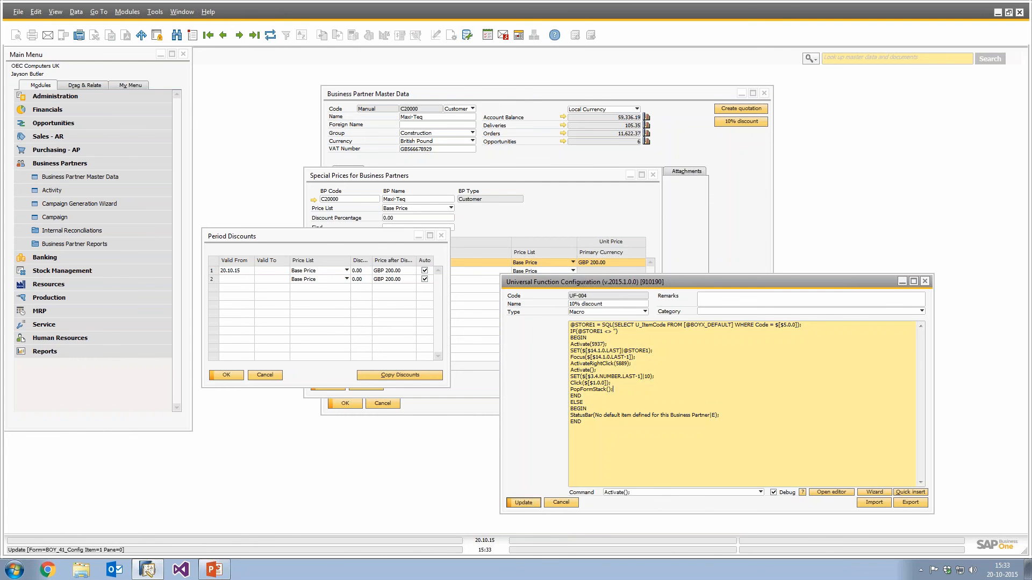
Close the Period Discounts and Special Prices windows without saving changes.
left_click(441, 236)
left_click(653, 175)
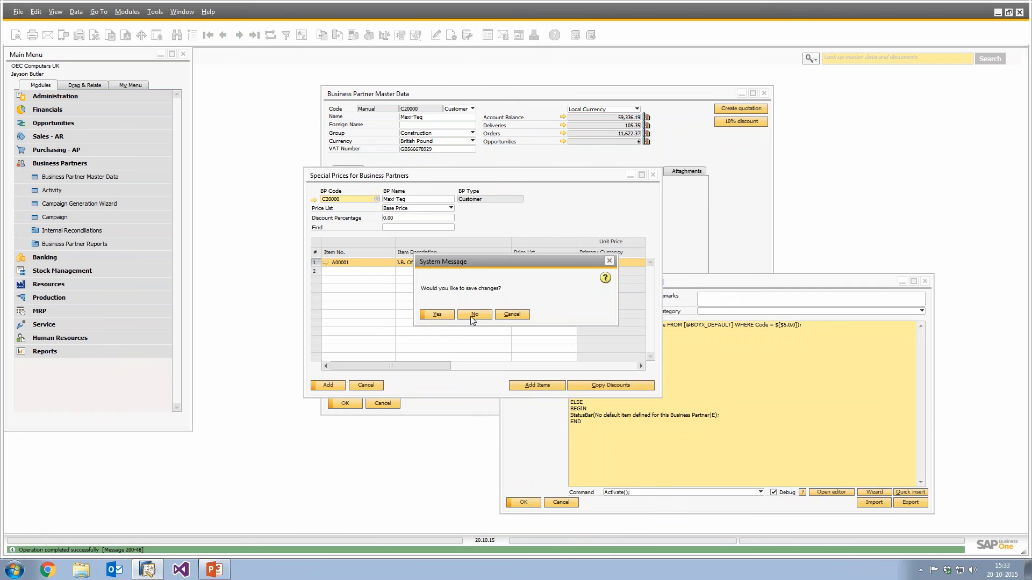
left_click(470, 316)
Run the updated 10% discount function line by line in the debugger, then close the debugger.
left_click(728, 123)
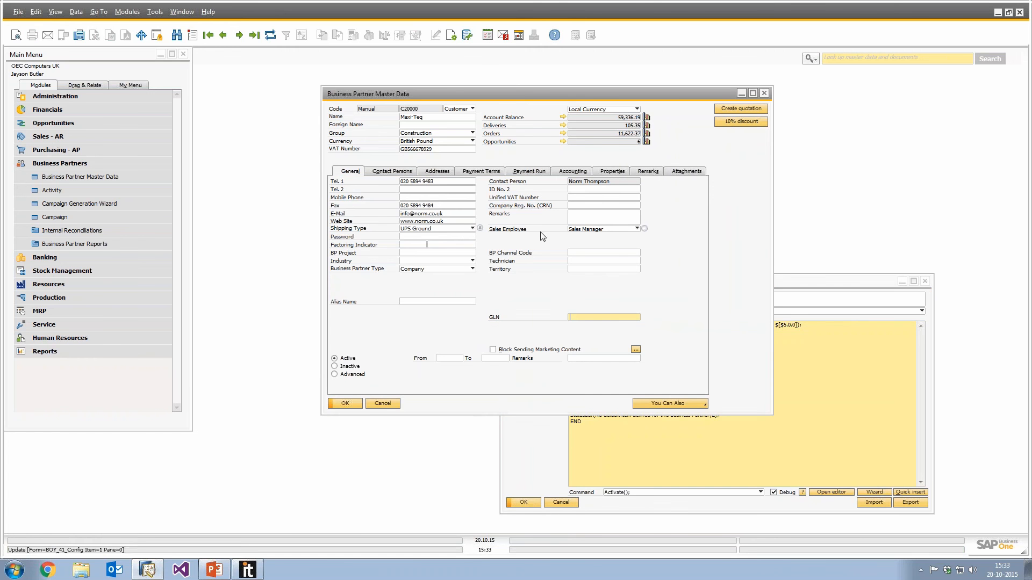
left_click(256, 570)
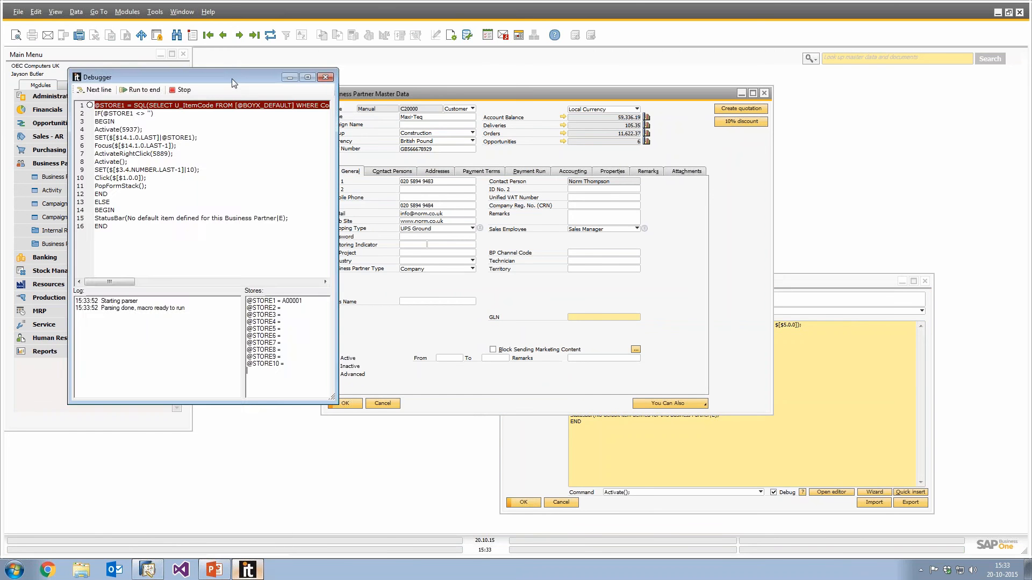
left_click_drag(231, 79, 799, 119)
left_click(575, 122)
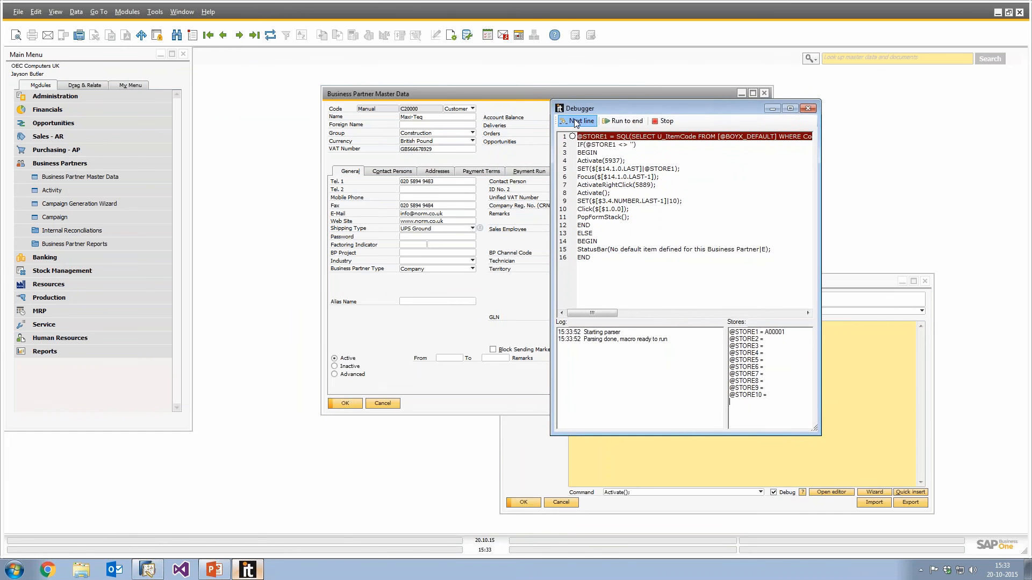
left_click(575, 122)
left_click(575, 122)
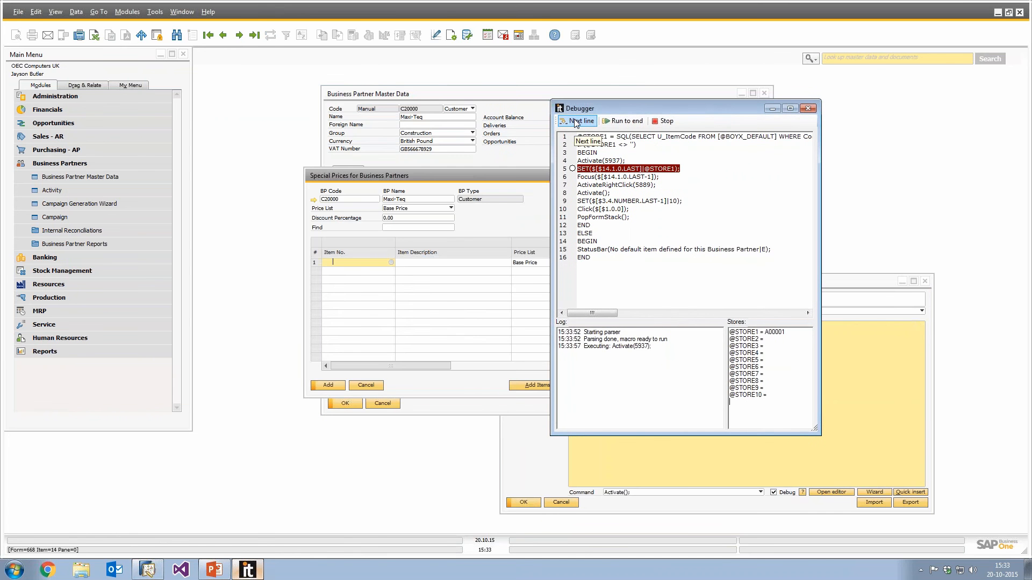
left_click_drag(656, 108, 727, 110)
left_click(656, 123)
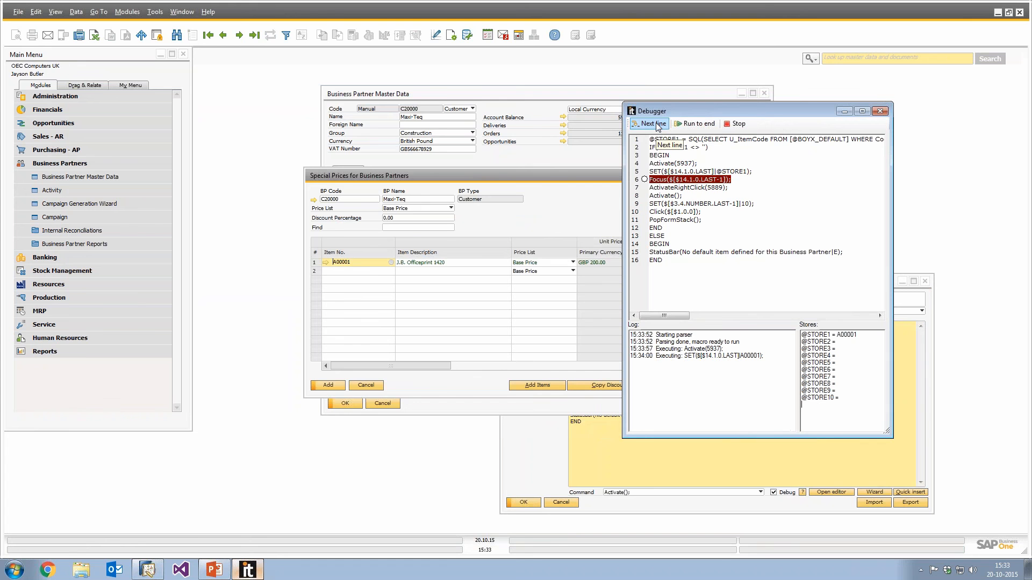
left_click(656, 123)
left_click(656, 122)
left_click(656, 122)
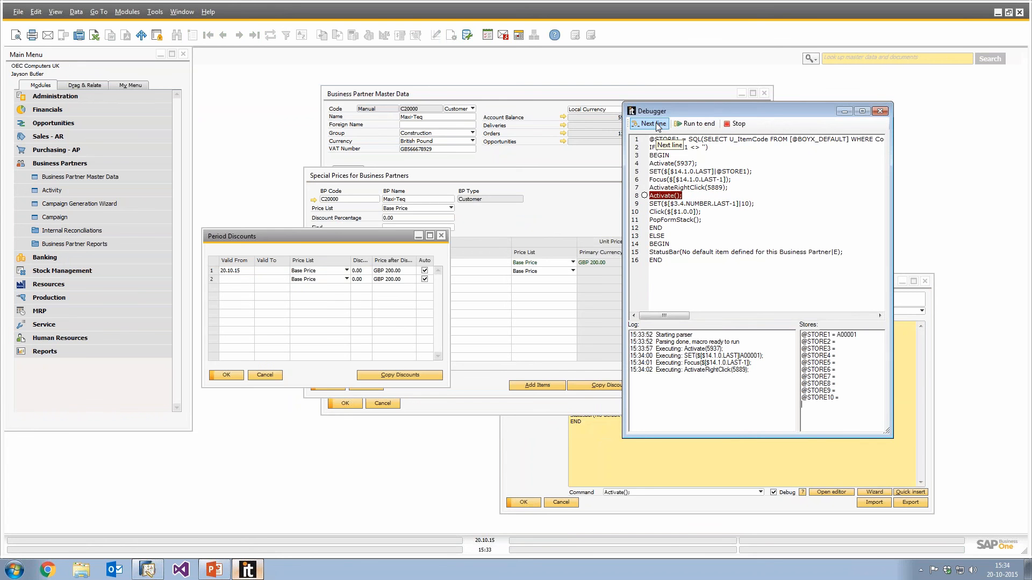
left_click(656, 123)
left_click(656, 122)
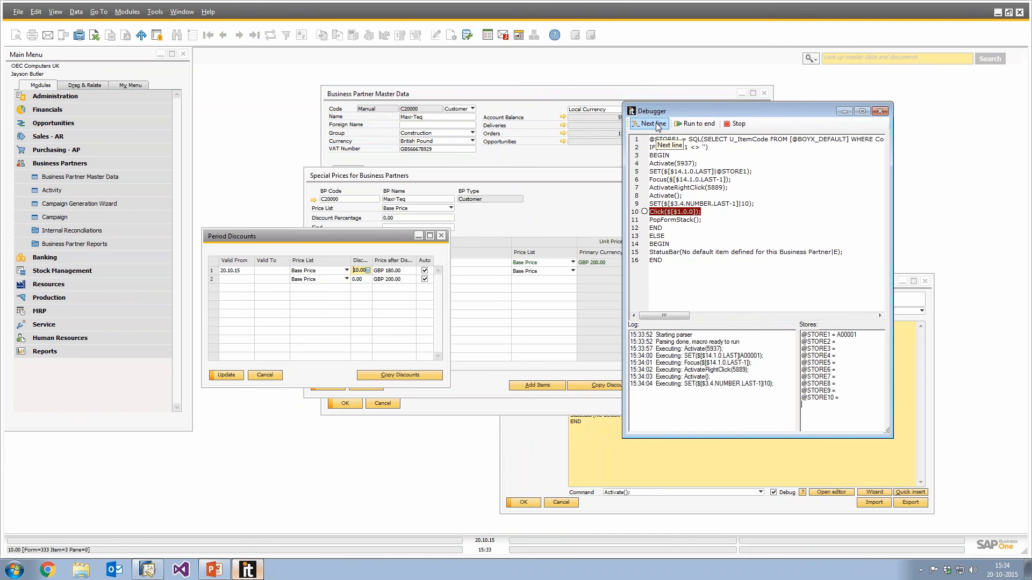
left_click(656, 122)
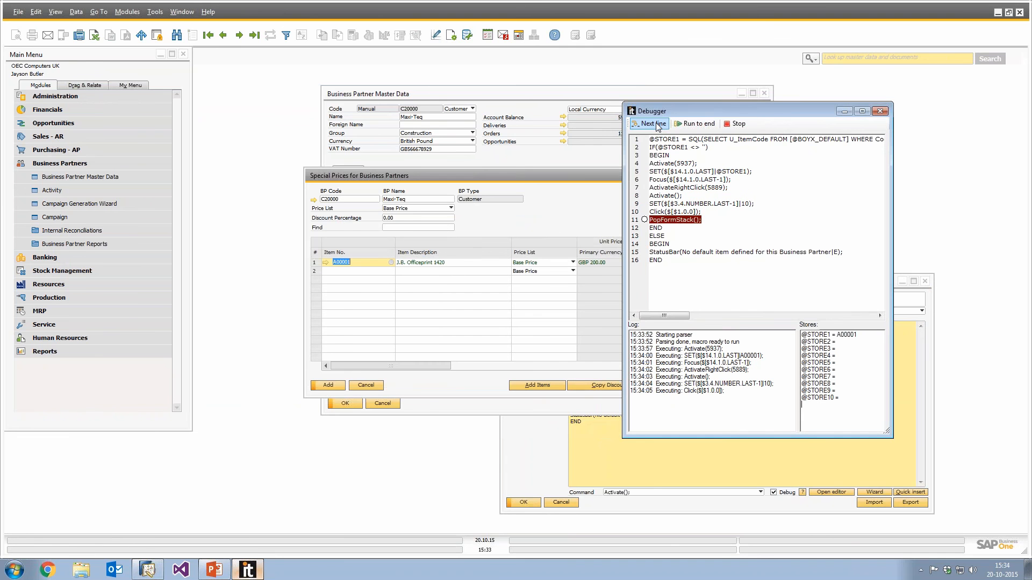
left_click(655, 123)
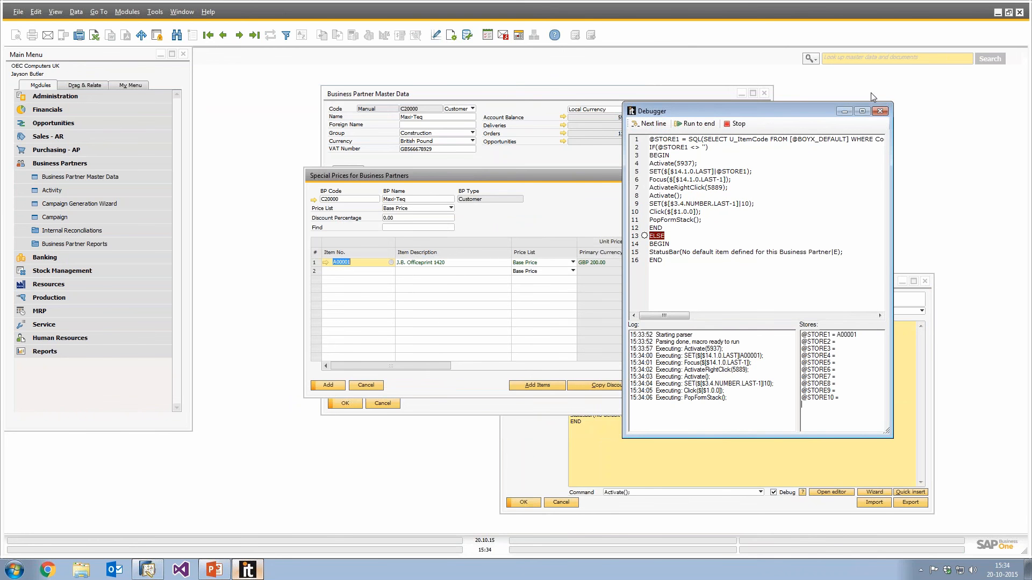
left_click(880, 110)
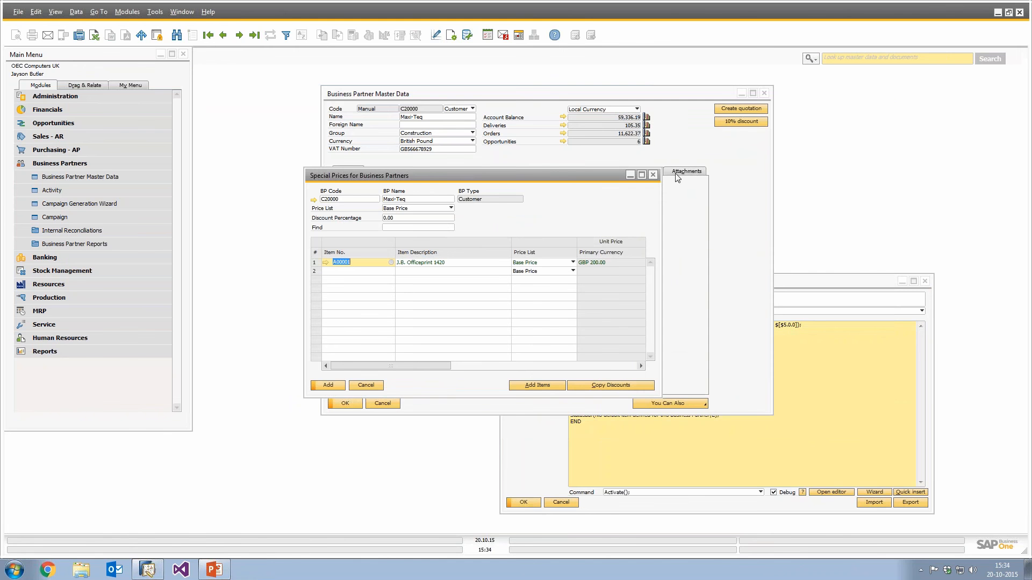
Close the Special Prices for Business Partners window, declining to save changes.
left_click(653, 174)
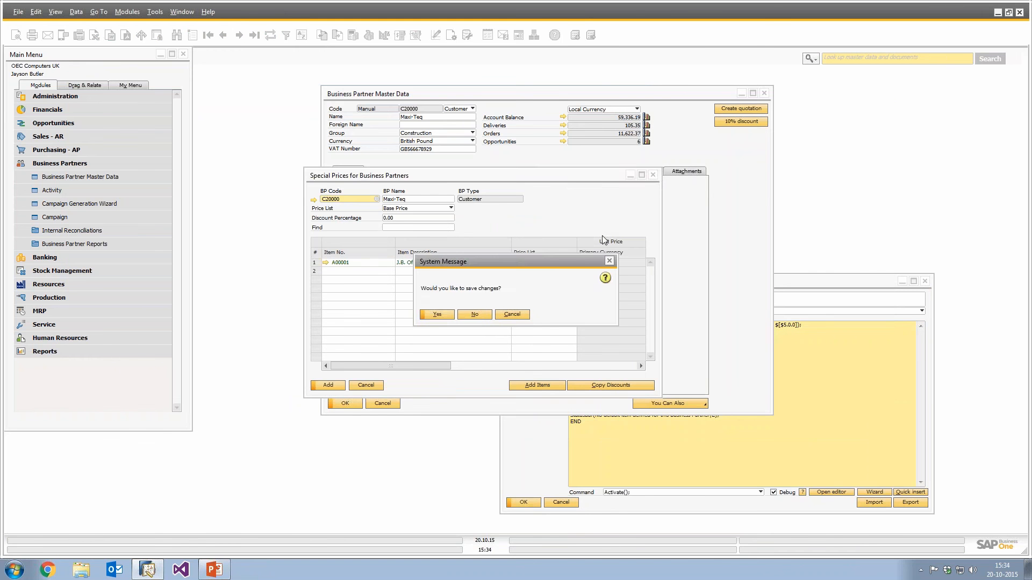
left_click(475, 314)
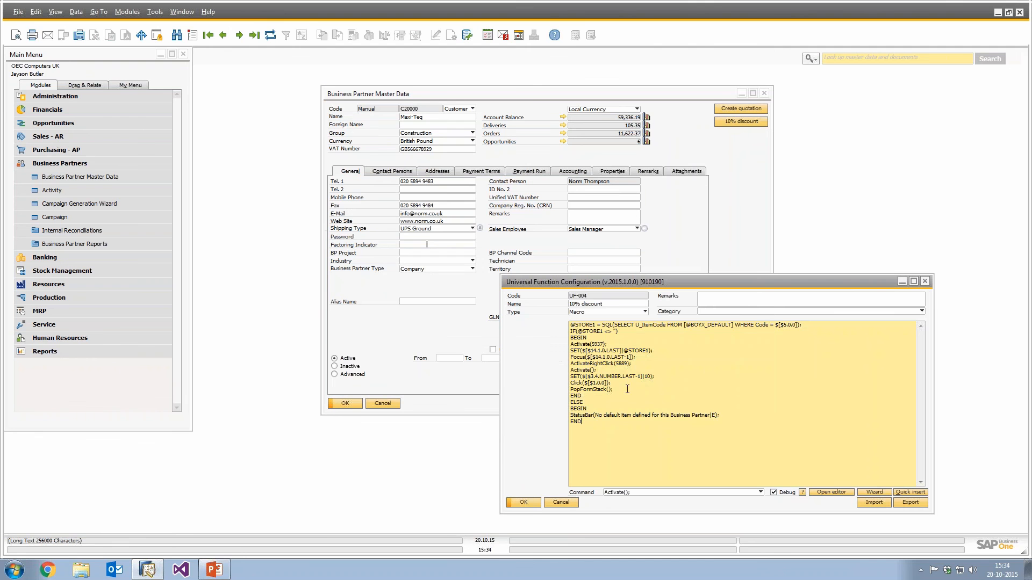
Add a Click($[$1.0.0]); line after the PopFormStack(); line, turn off debugging, and save the function.
key("Return")
type("Click(")
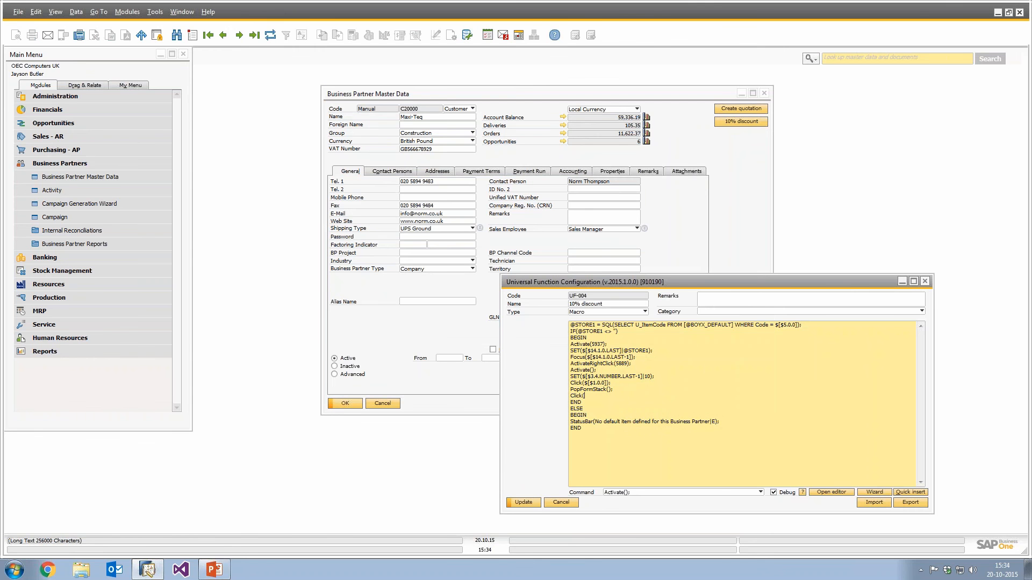
type("$[$1.0.0]);")
left_click(523, 502)
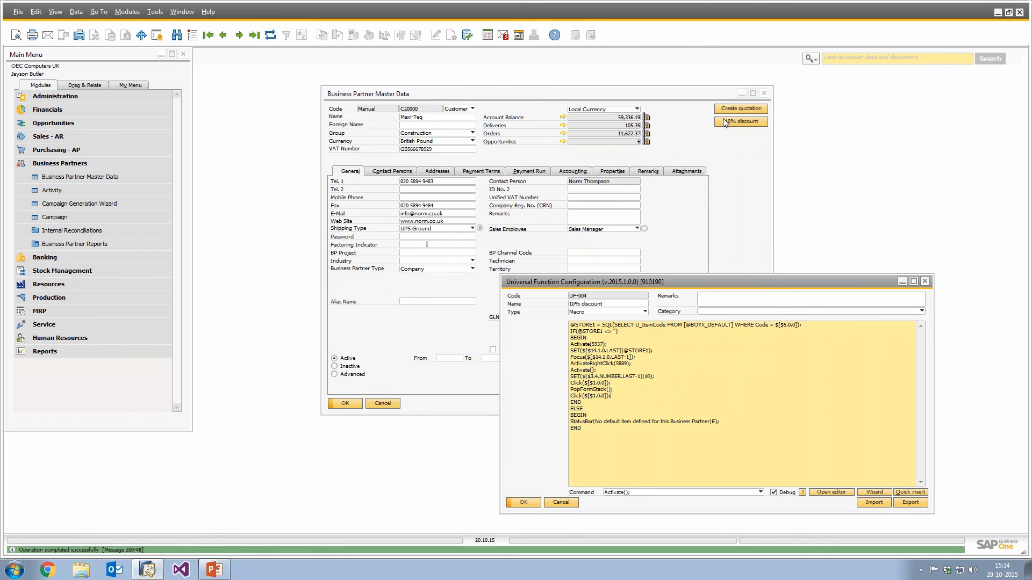
left_click(781, 495)
left_click(522, 503)
Test the 10% discount button, decline updating unchanged new rows, and close the Special Prices window.
left_click(741, 122)
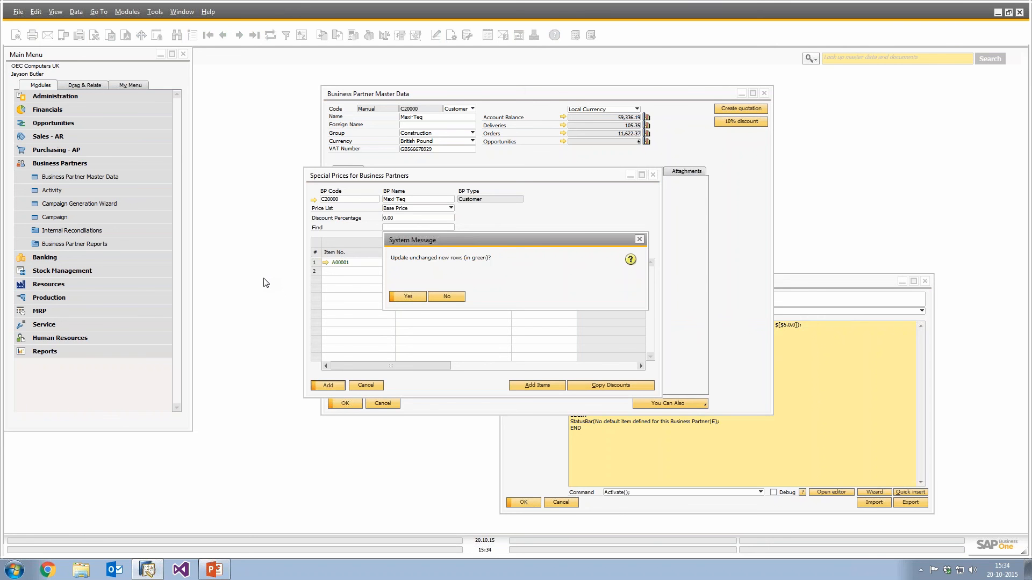
left_click(445, 297)
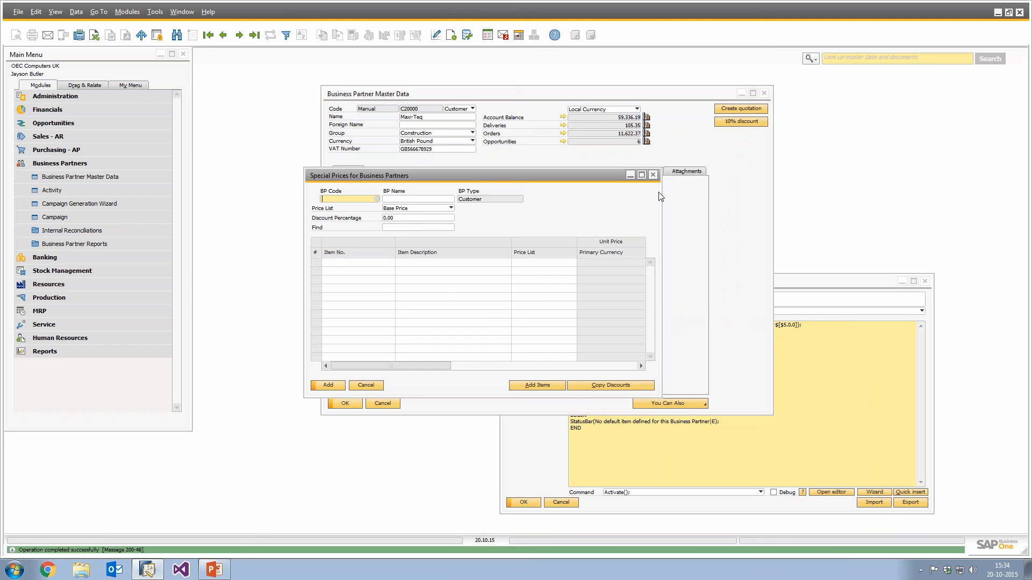
left_click(652, 175)
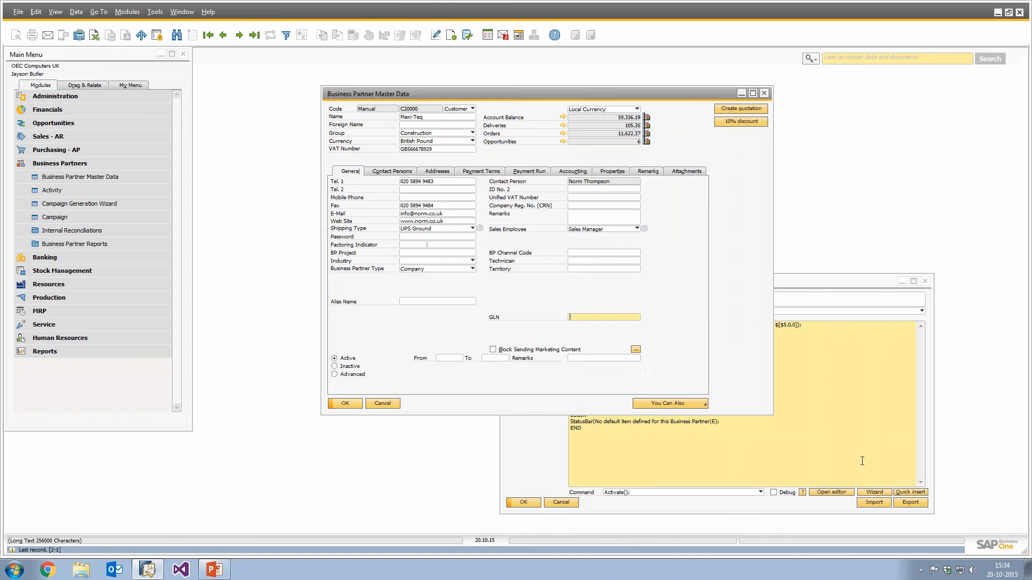
Insert an AutoPressNextPopup(); command before the final Click($[$1.0.0]); line using the Command Wizard, and update the function.
left_click(883, 495)
left_click_drag(280, 134, 602, 182)
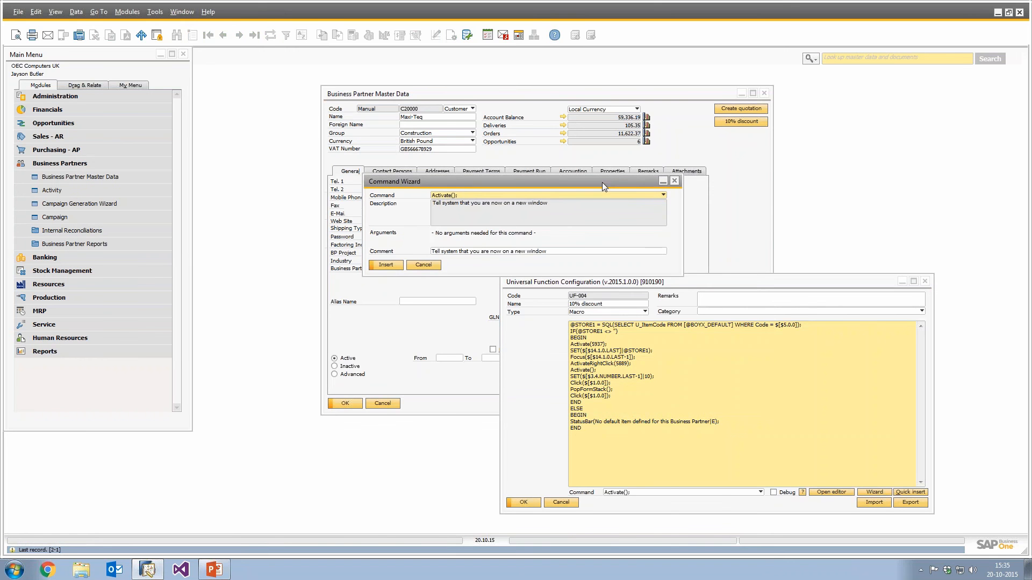
left_click(563, 192)
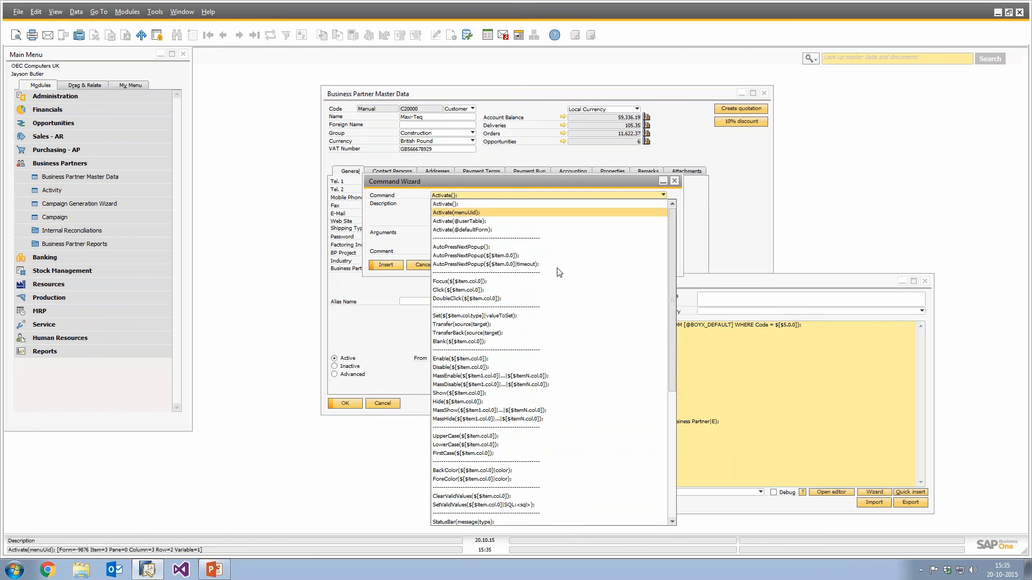
left_click(475, 247)
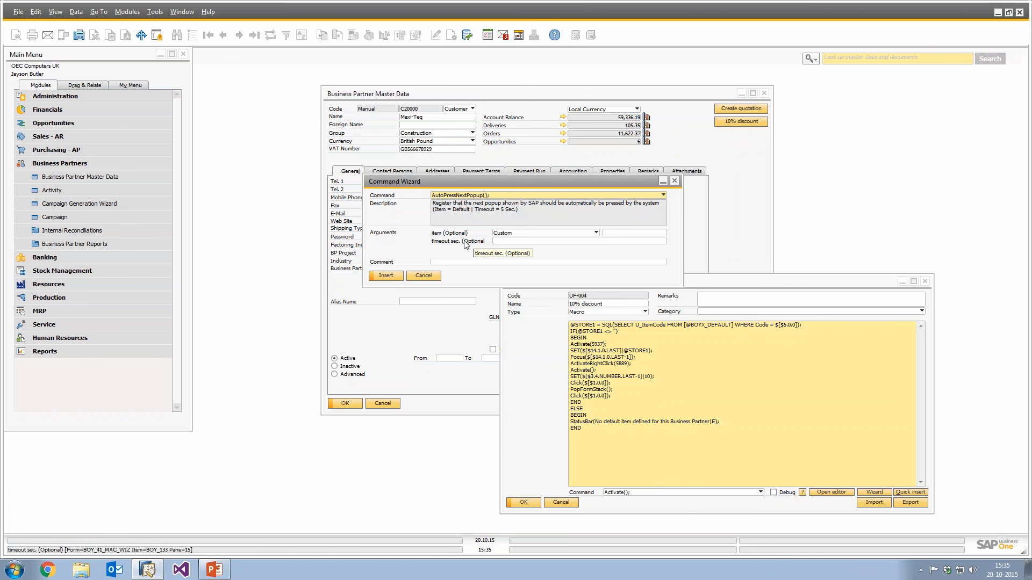
left_click(386, 277)
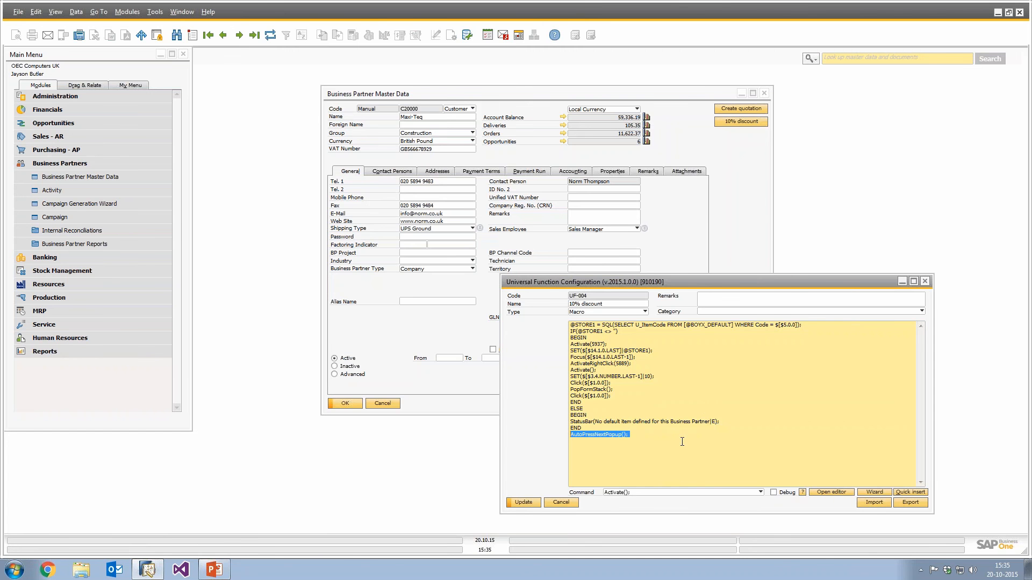
key("Delete")
key("End")
key("Return")
type("AutoPressNextPopup();")
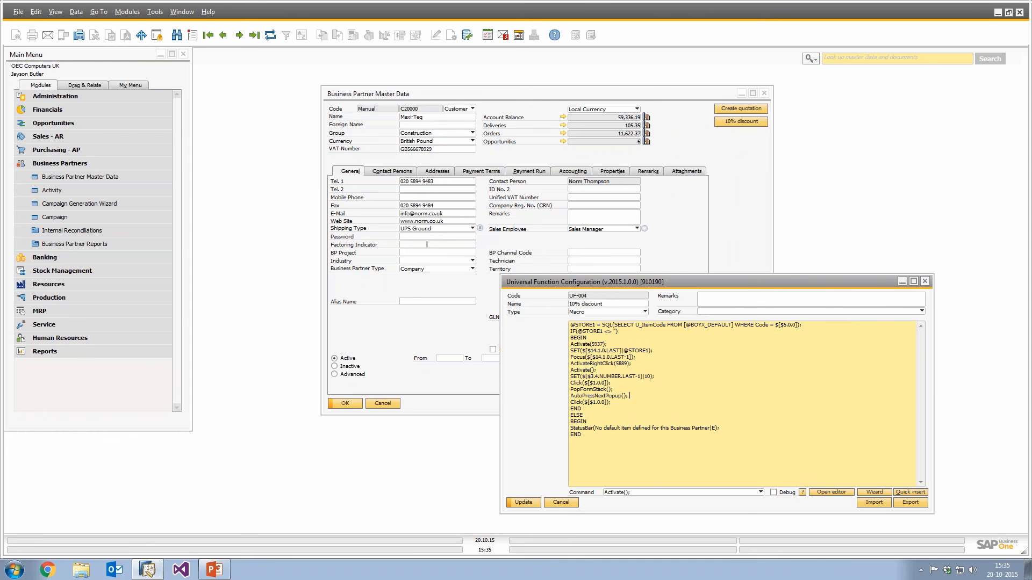
left_click(523, 502)
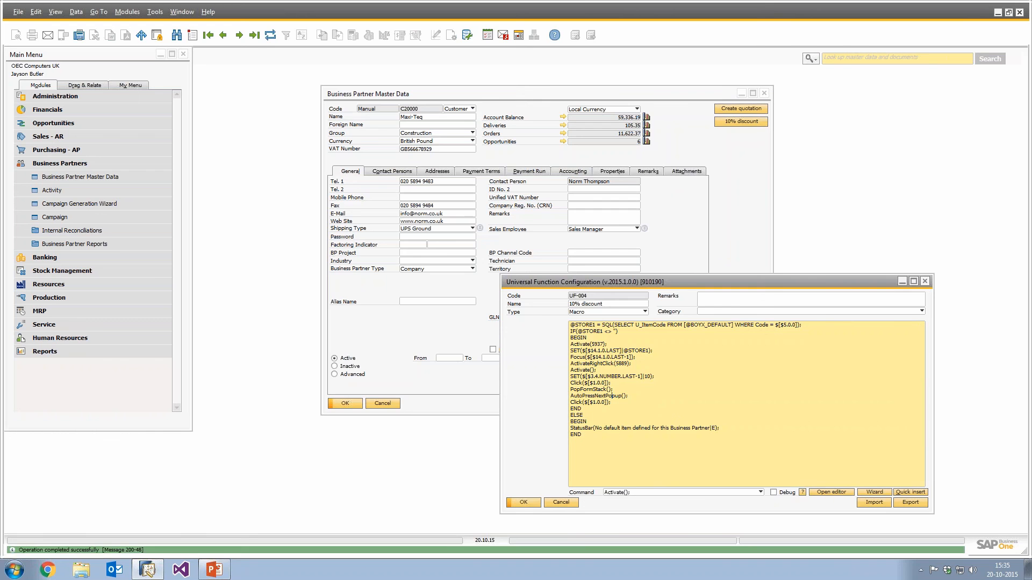
Run the 10% discount button, delete the A00001 special price row, and update the special prices.
left_click(753, 123)
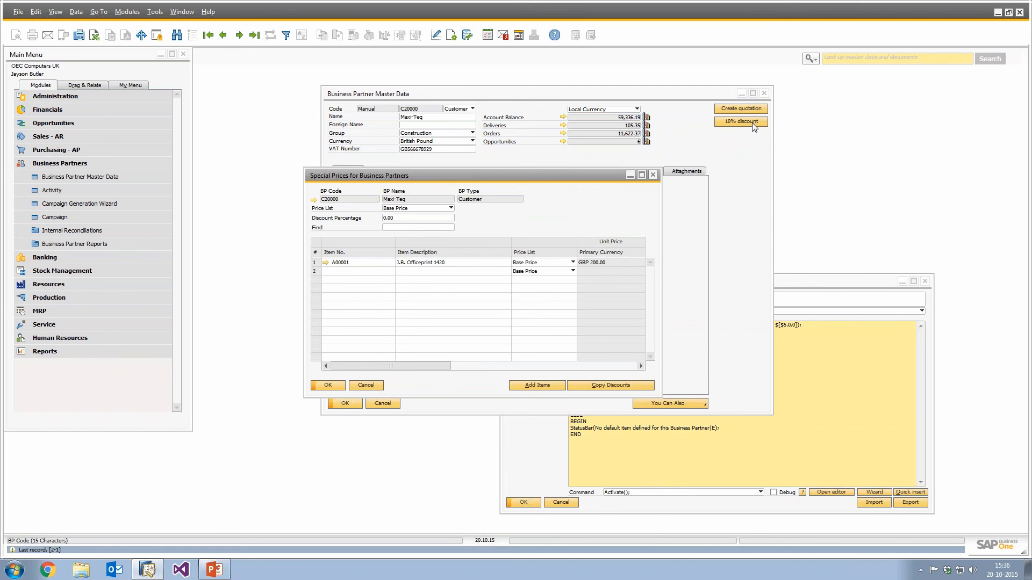
right_click(314, 264)
left_click(343, 360)
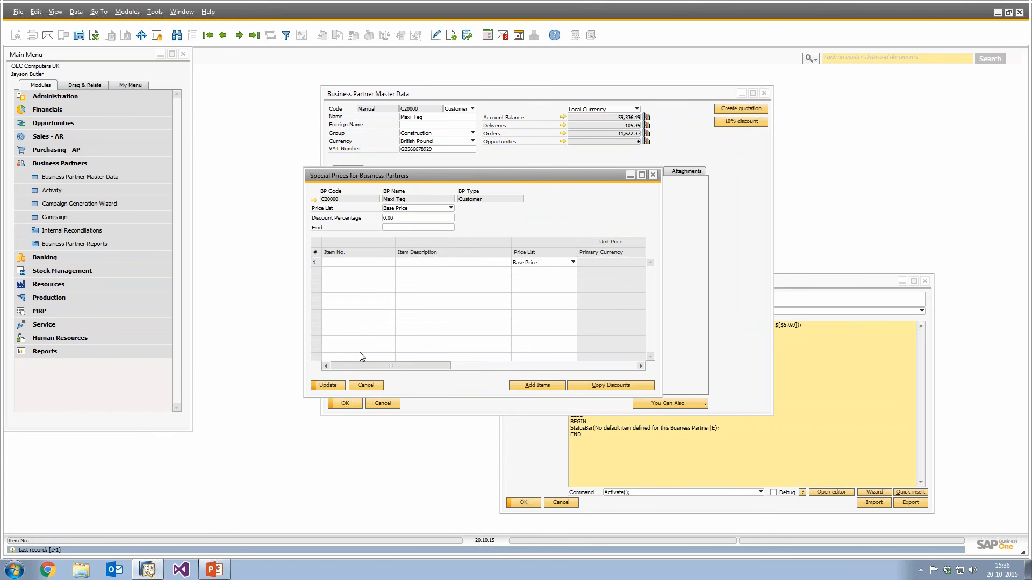
left_click(328, 385)
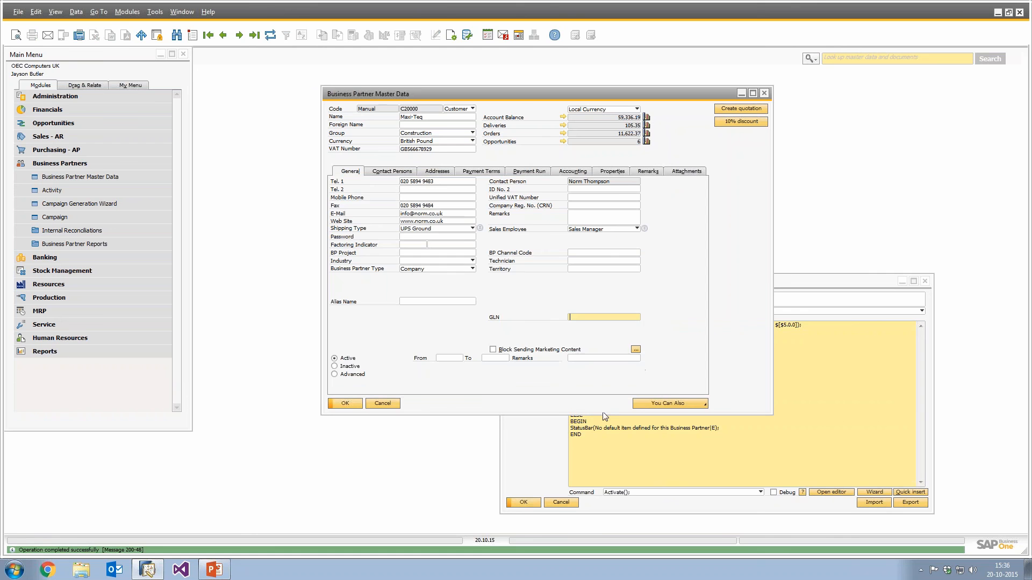
Add a Close(); line after the final Click line in the macro and update the function.
left_click(641, 401)
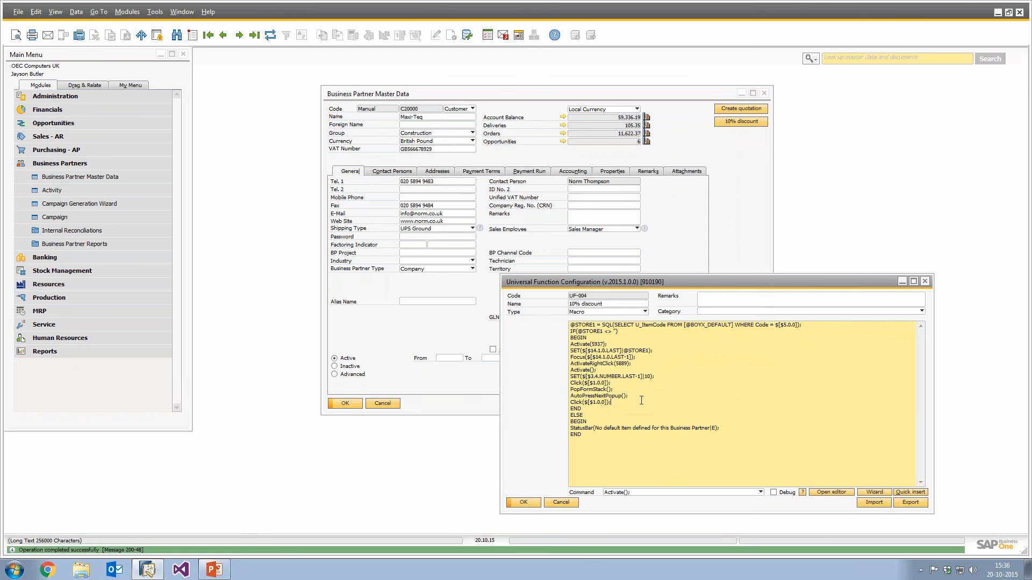
key("Return")
type("Close")
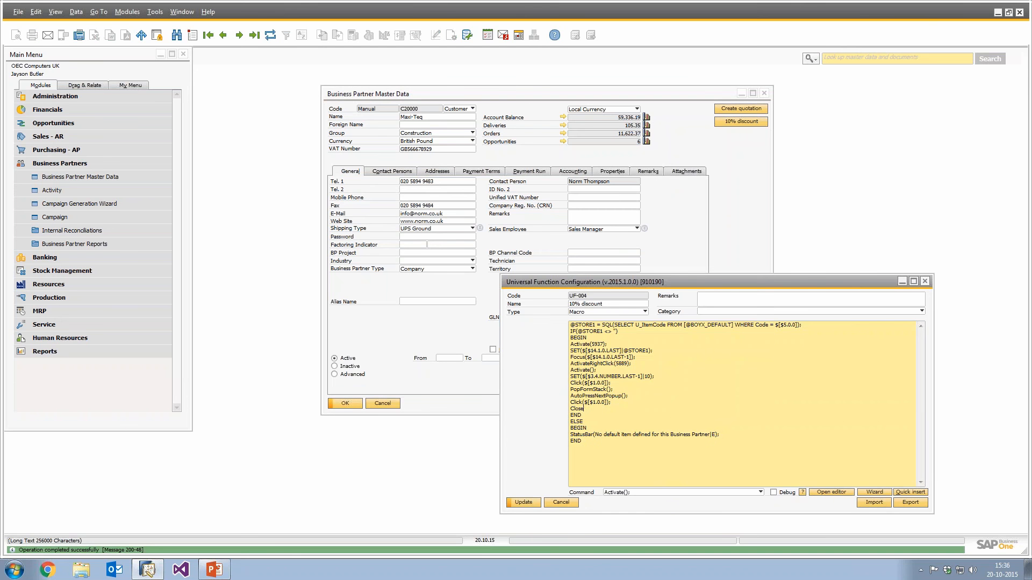
type("();")
left_click(523, 502)
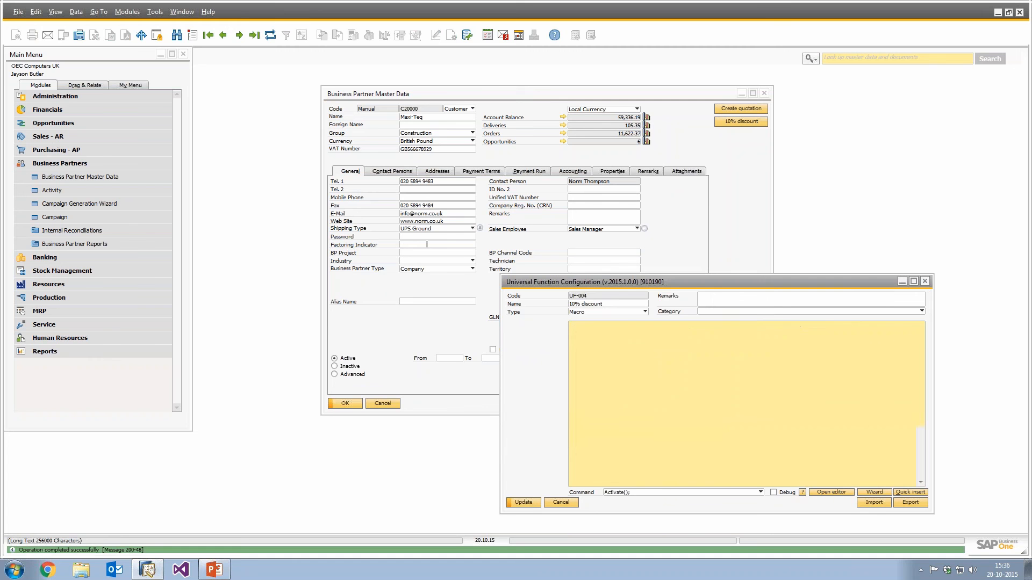
Test the 10% discount button again and close the Universal Function Configuration with OK.
left_click(726, 171)
left_click(736, 122)
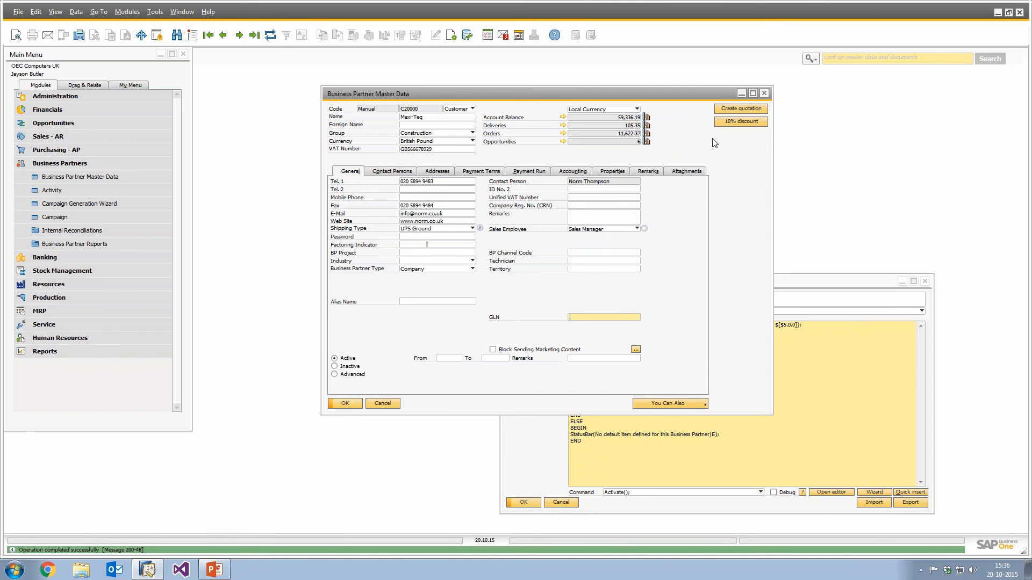
left_click(720, 457)
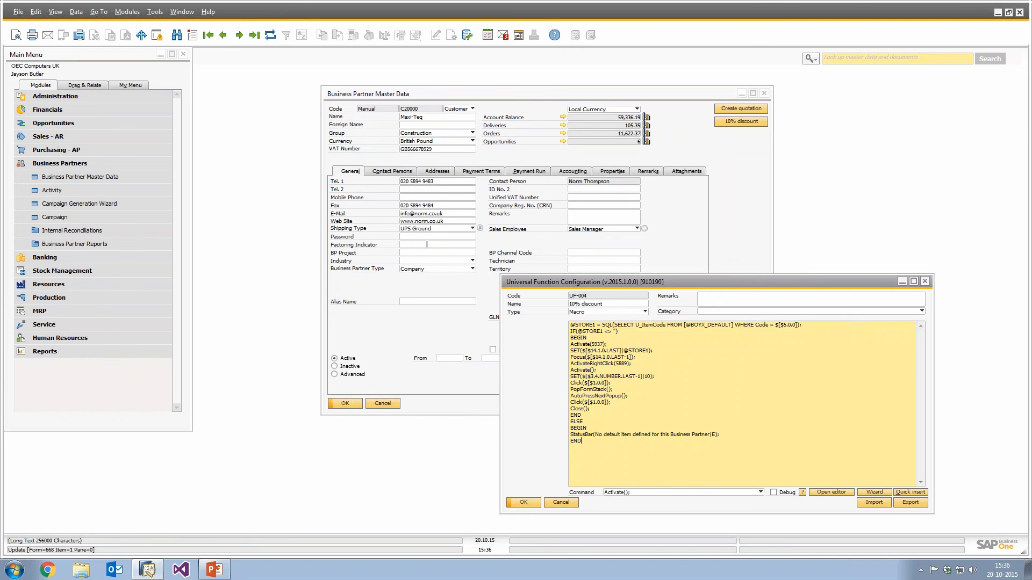
left_click(523, 502)
Switch to PowerPoint, present the Demo slide and advance to the Advanced - demo slide, then exit the slideshow.
left_click(216, 568)
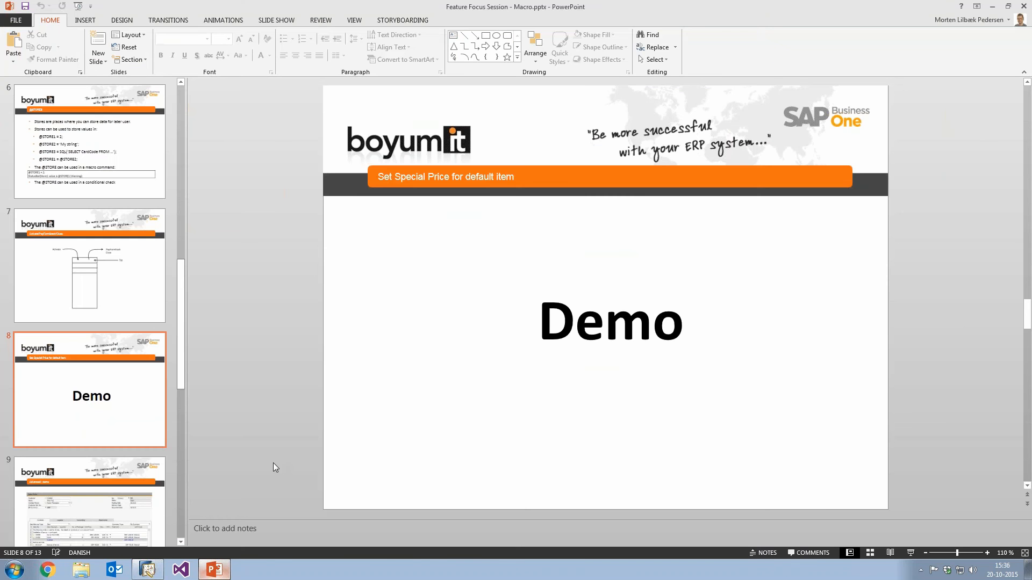
key("shift+F5")
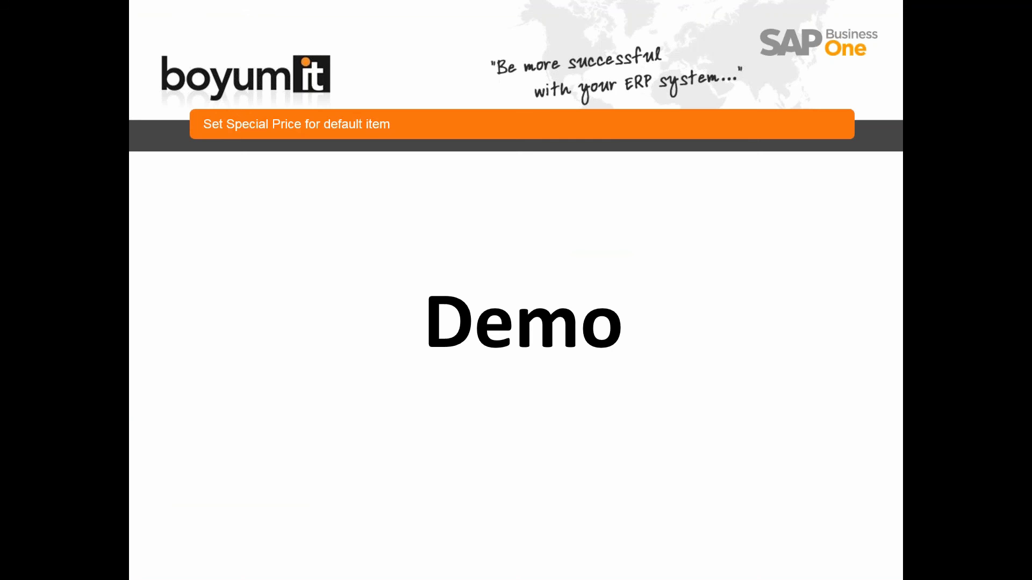
key("Right")
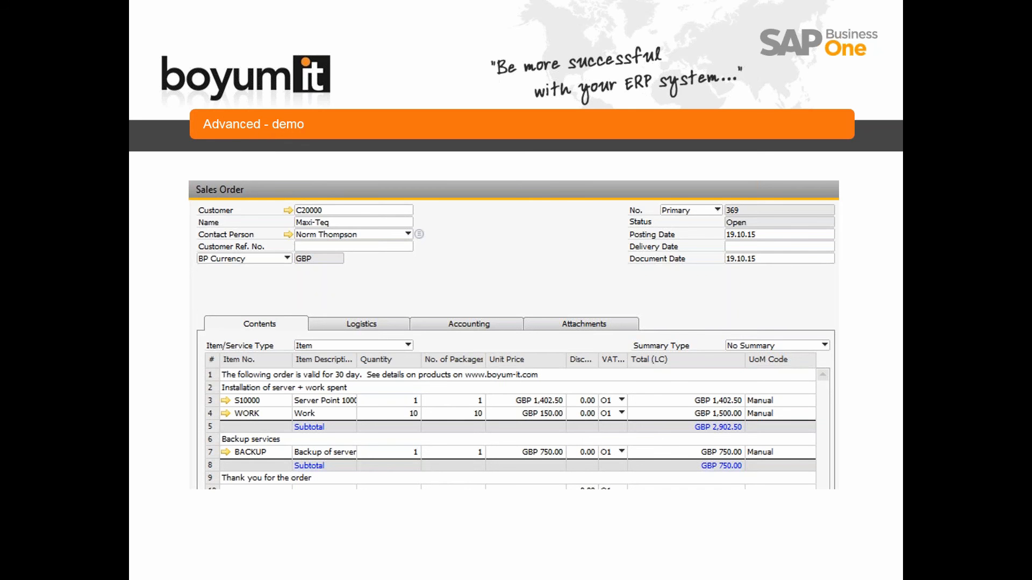
key("Escape")
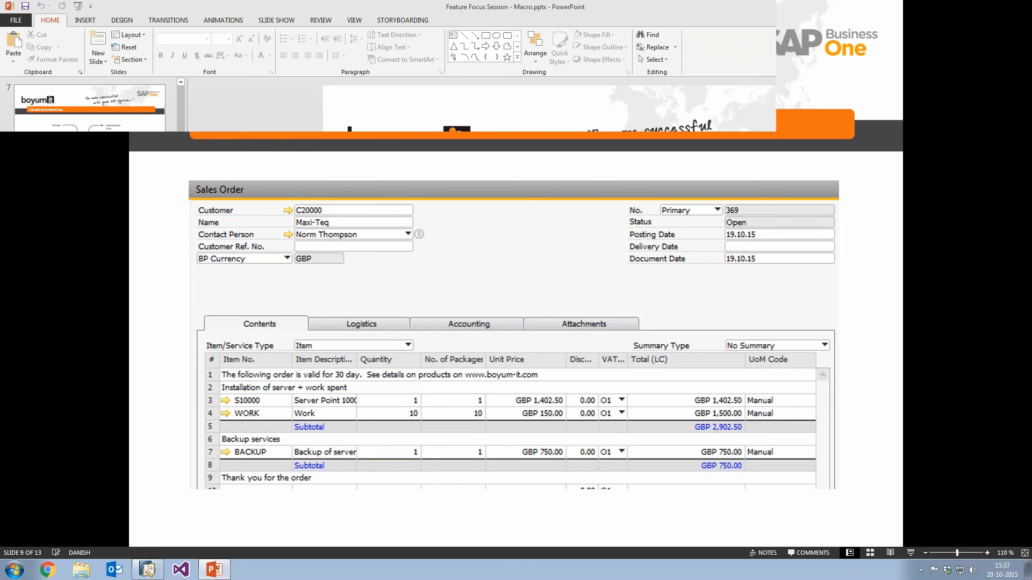
Return to SAP Business One, open a new Sales Order, and close the Business Partner Master Data window.
left_click(148, 570)
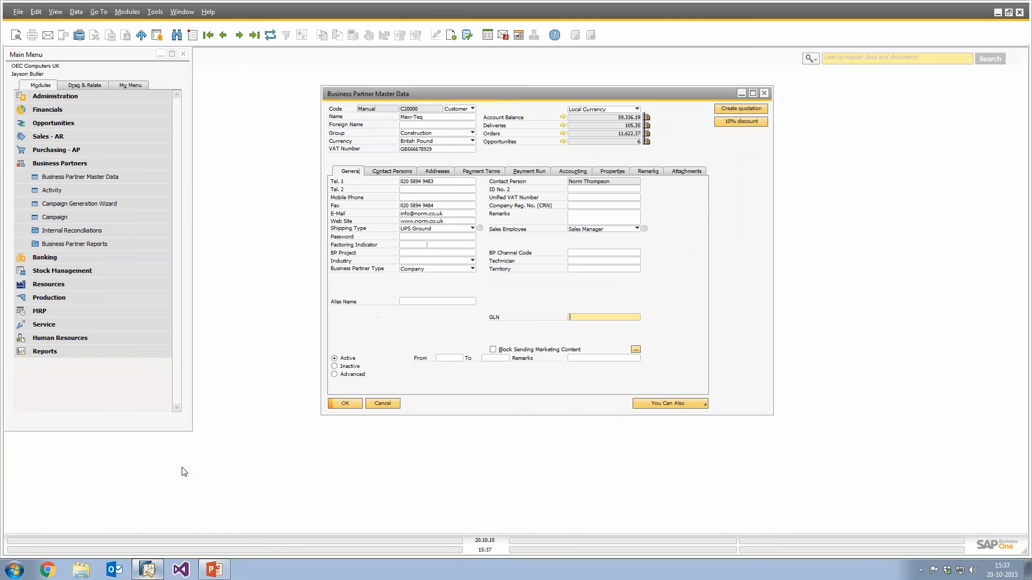
left_click(48, 137)
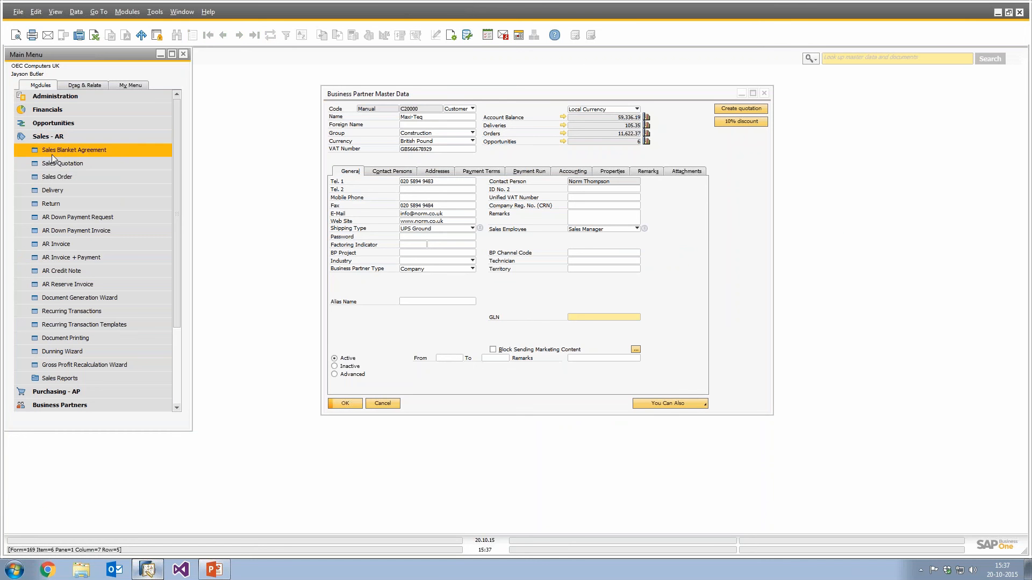
left_click(54, 178)
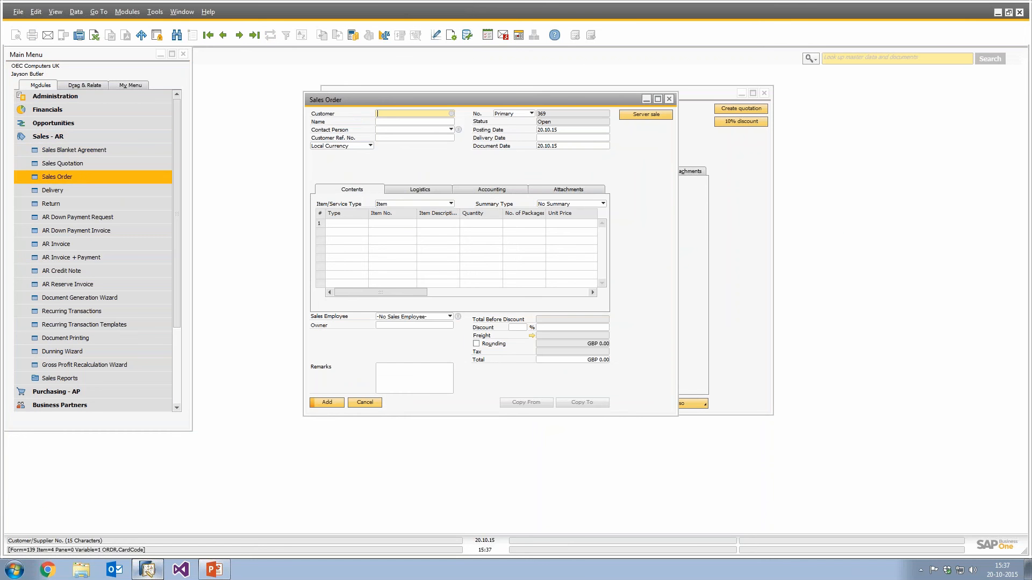
left_click(766, 93)
Select the Maxi-Teq customer on the sales order and run the Server sale button to fill the lines.
key("Tab")
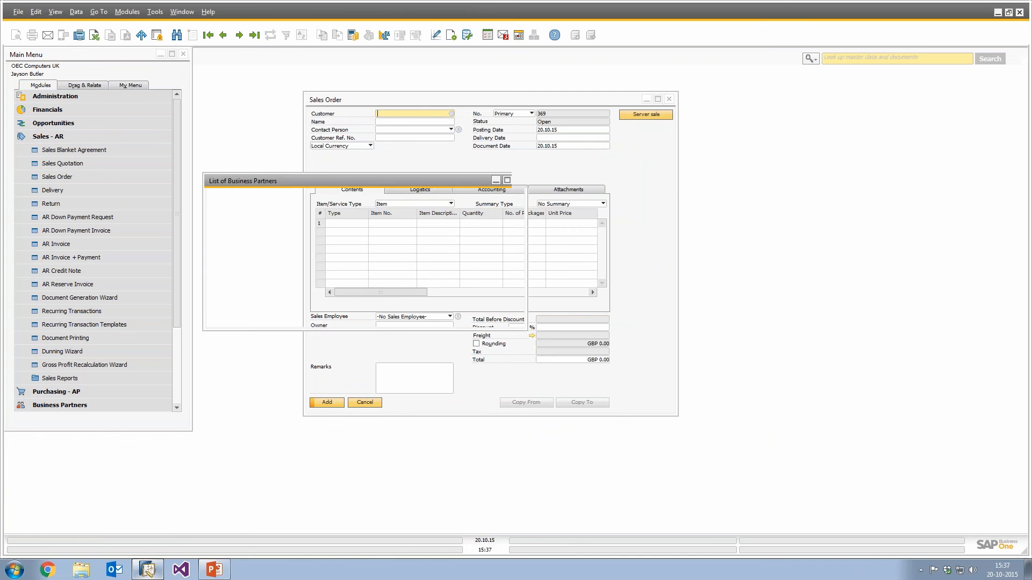
key("Return")
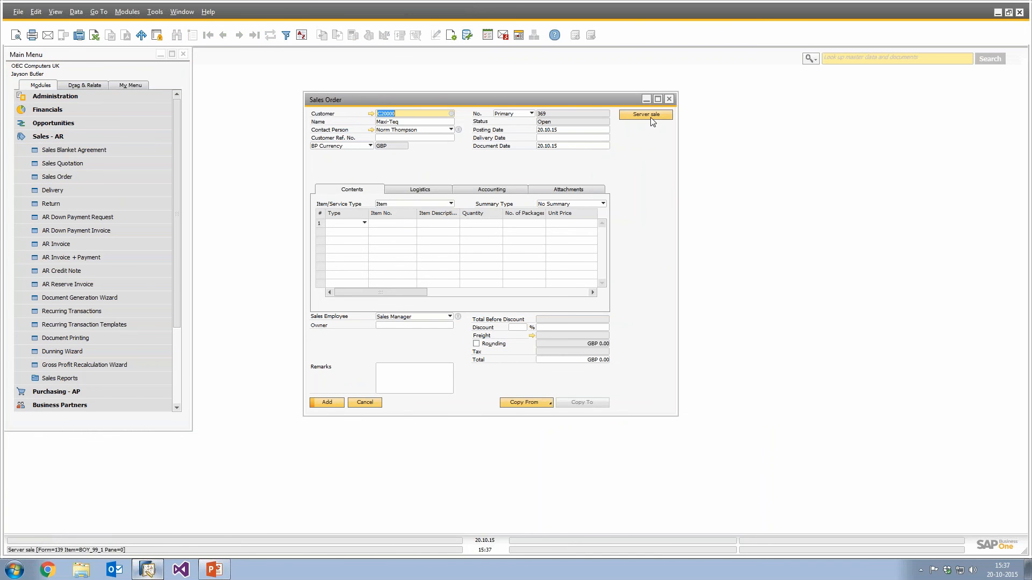
left_click(647, 115)
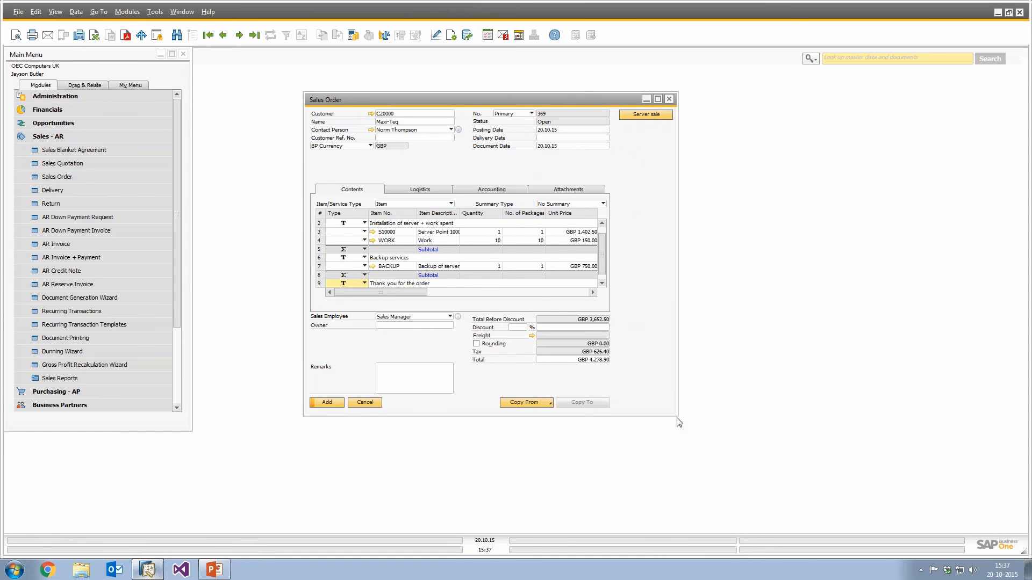
Open the Server sale button's universal function UF-003 from the sales order's button configuration.
left_click_drag(680, 417, 772, 499)
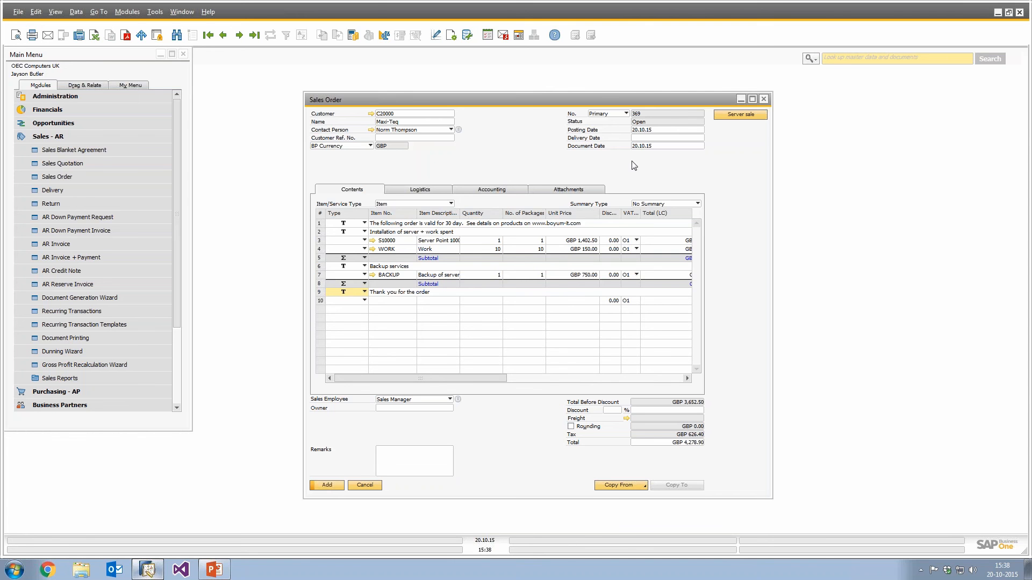
right_click(501, 178)
left_click(544, 227)
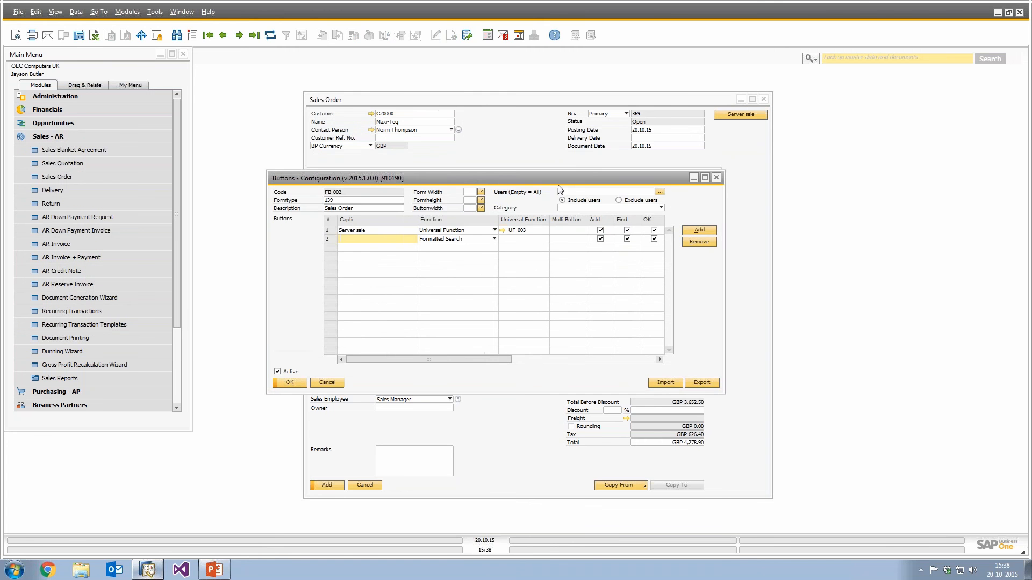
left_click(502, 230)
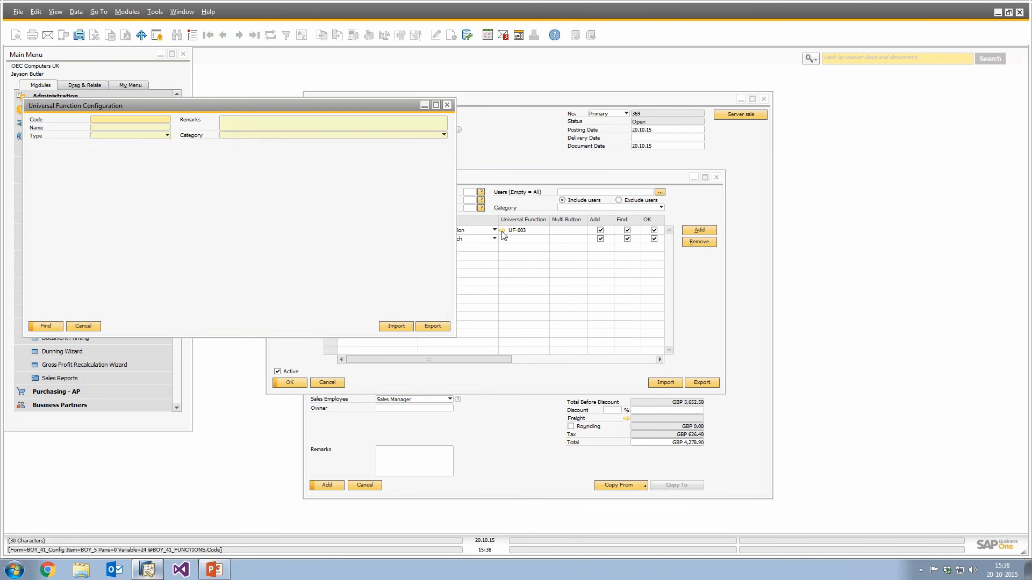
left_click(719, 178)
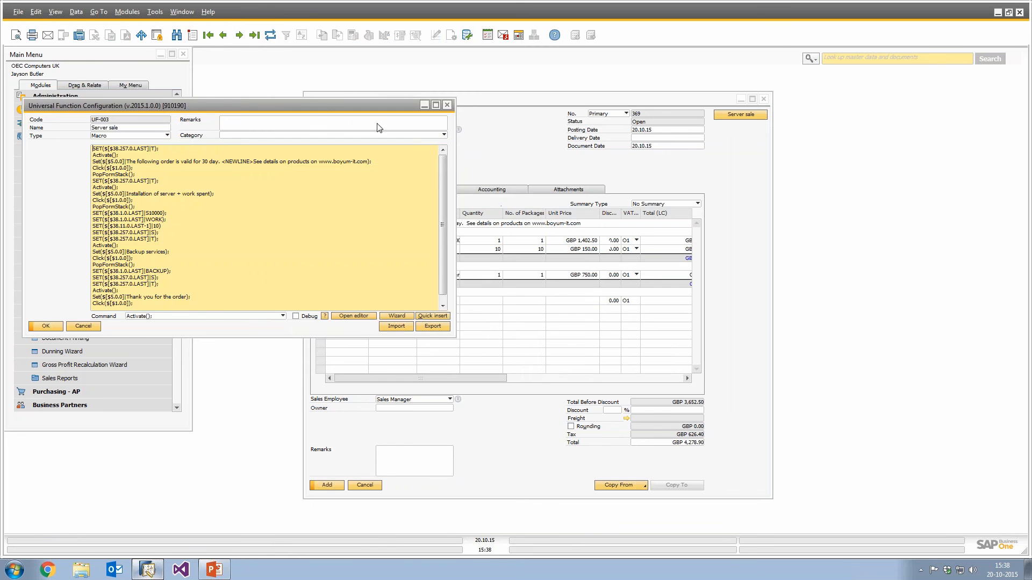
Enable Debug mode for the Server sale universal function UF-003 and update it.
left_click_drag(720, 180, 723, 181)
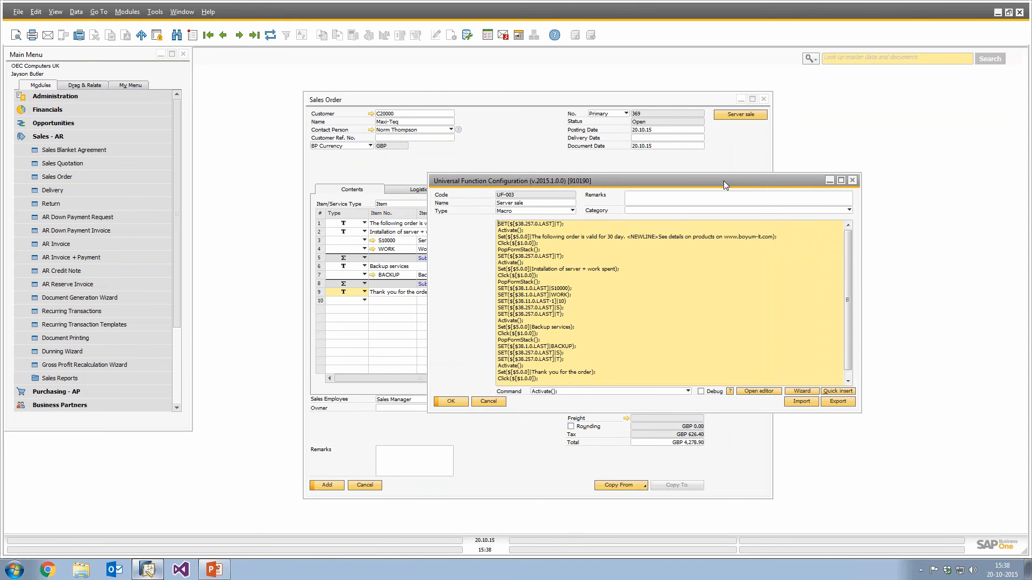
scroll(698, 279, "down", 2)
scroll(755, 266, "up", 1)
left_click(712, 392)
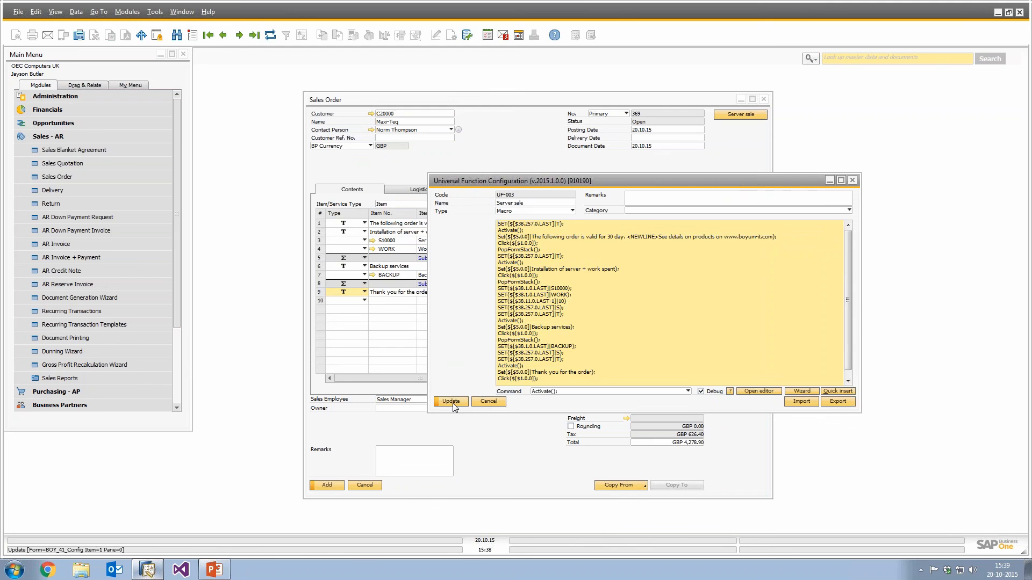
left_click(453, 403)
left_click(451, 402)
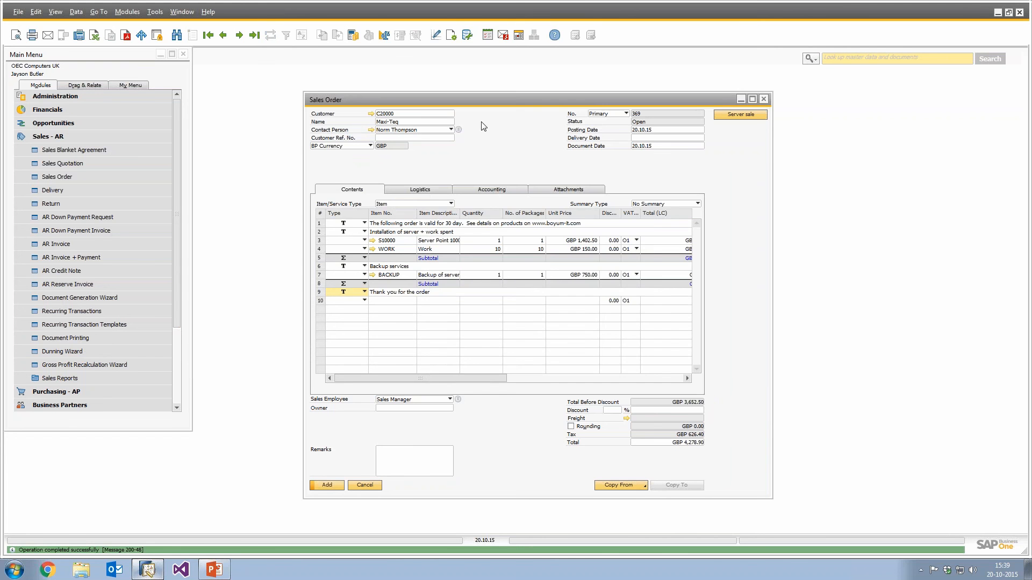
Clear the sales order and select customer Maxi-Teq from the business partner list again.
key("ctrl+f")
key("Return")
key("ctrl+a")
key("Tab")
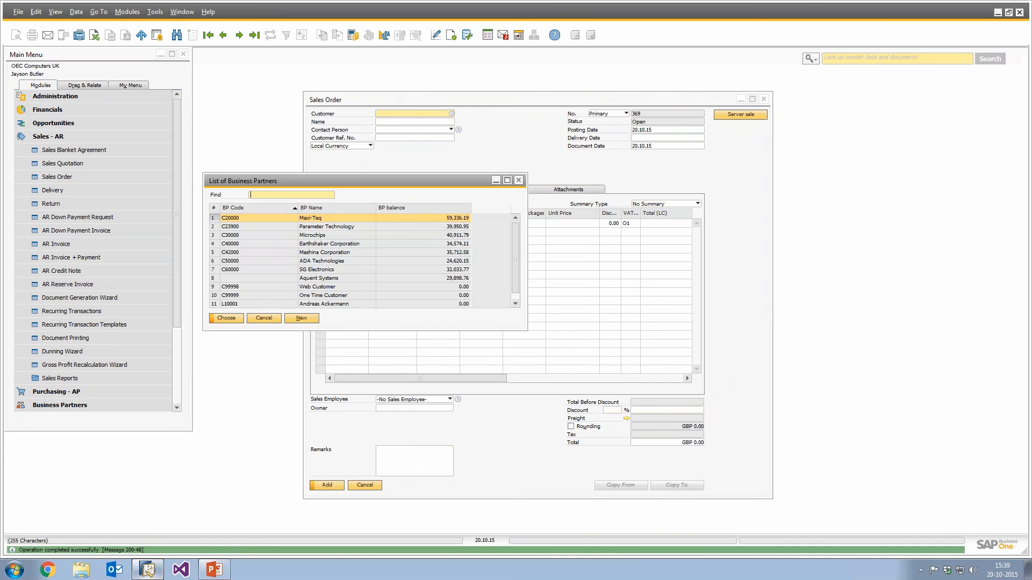
key("Return")
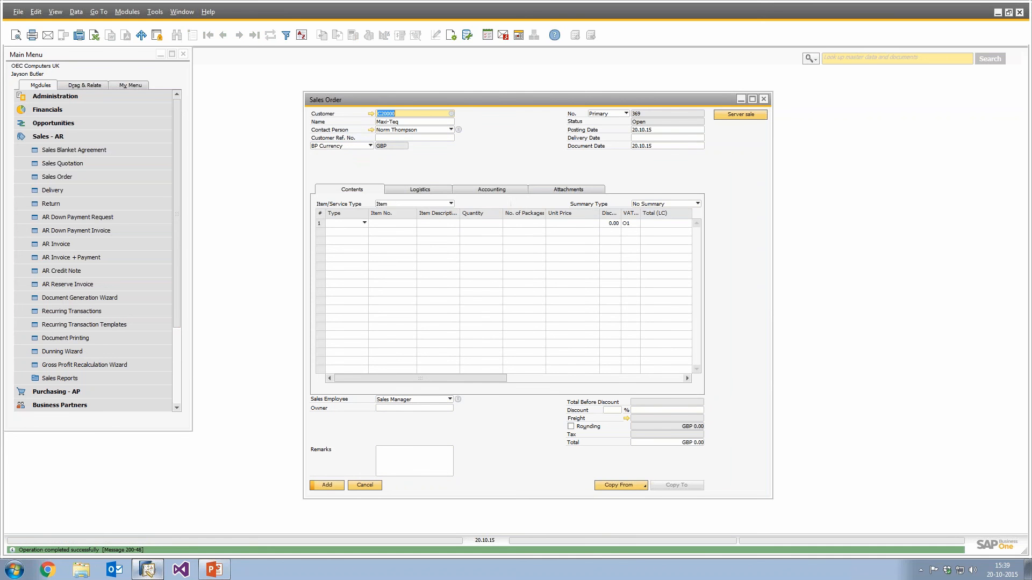
Run the Server sale button and step through the macro's first lines one at a time in the debugger.
left_click(749, 115)
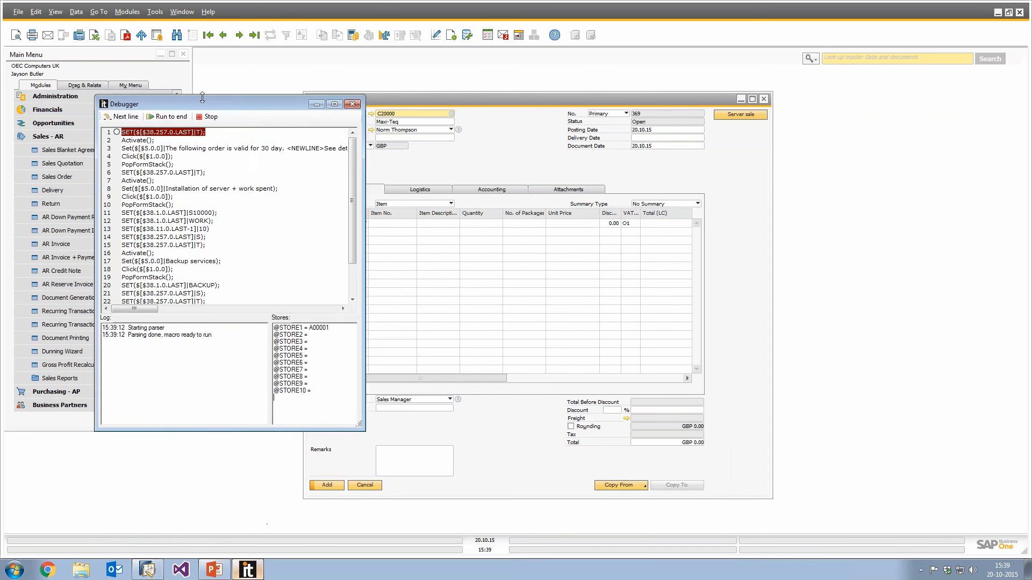
left_click_drag(205, 102, 764, 120)
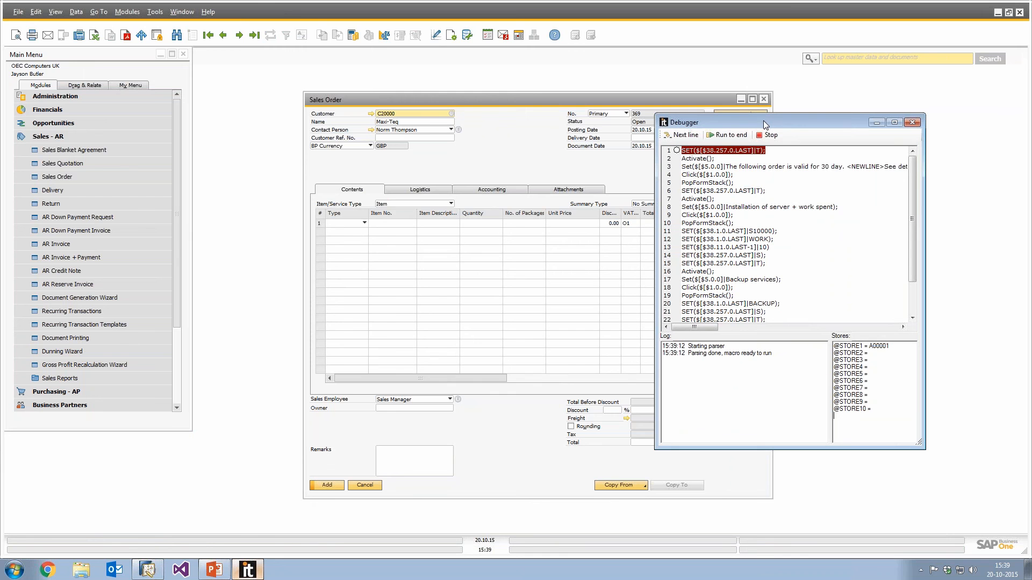
left_click(687, 135)
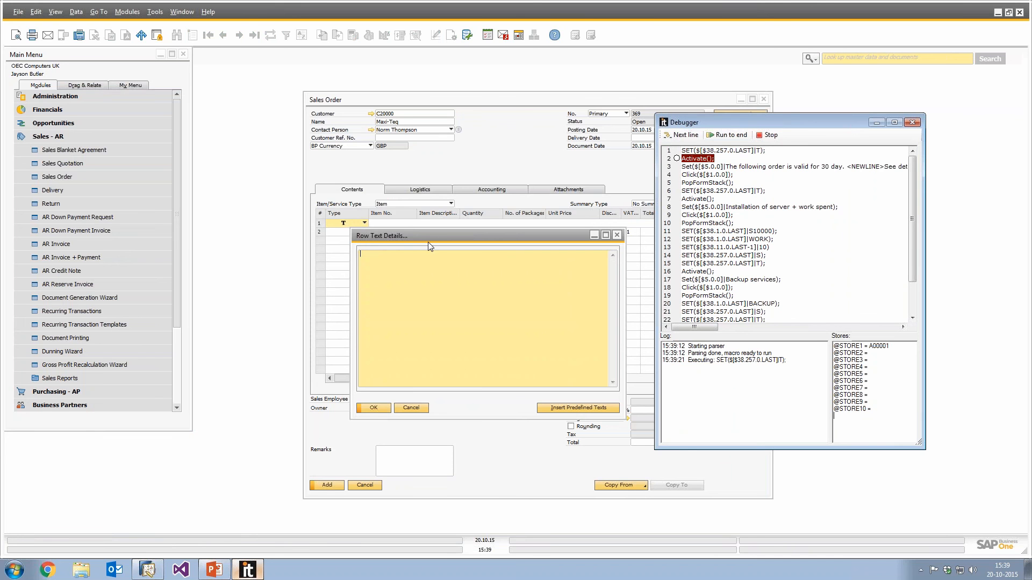
left_click(681, 135)
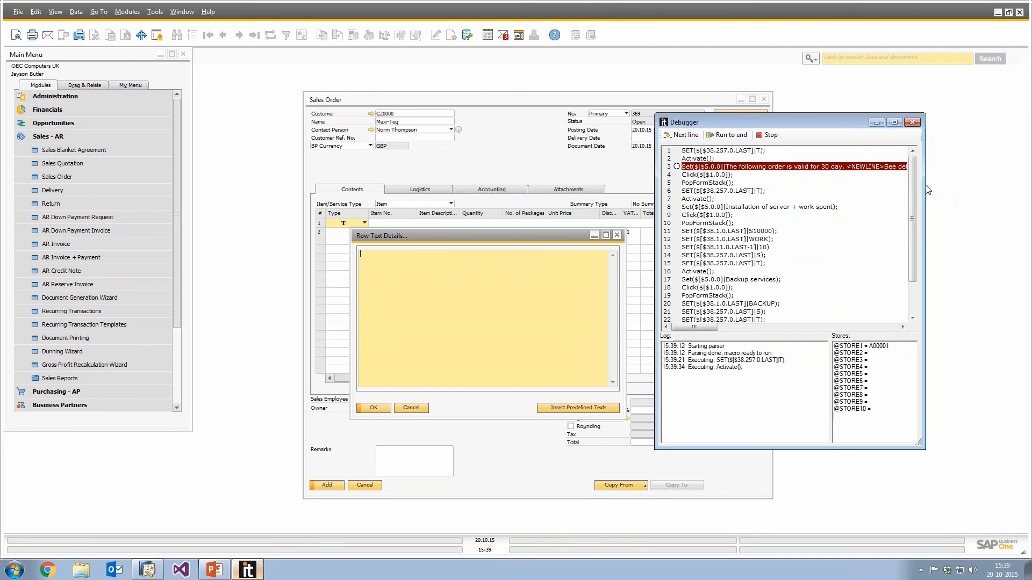
left_click_drag(924, 188, 997, 187)
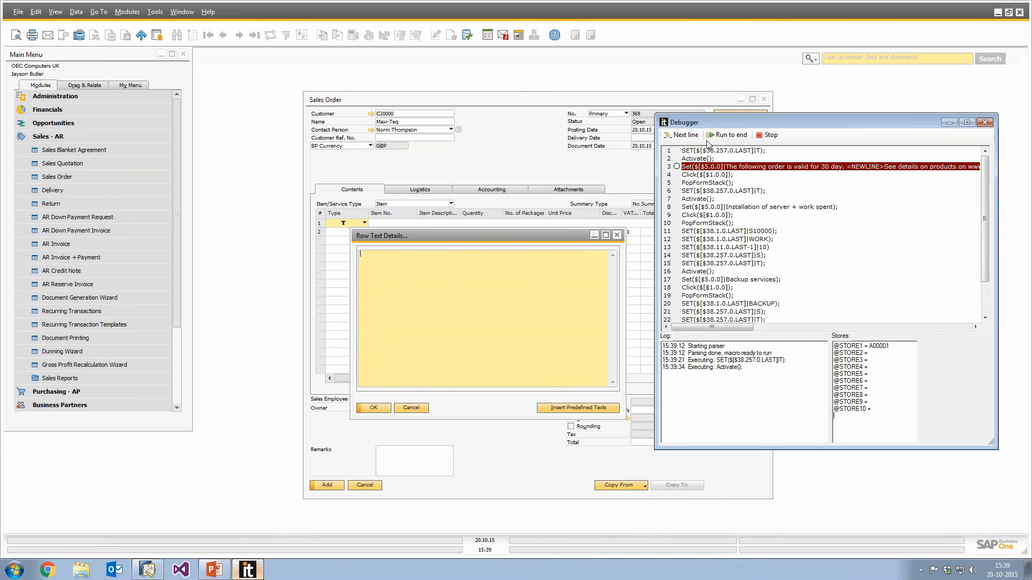
left_click(688, 137)
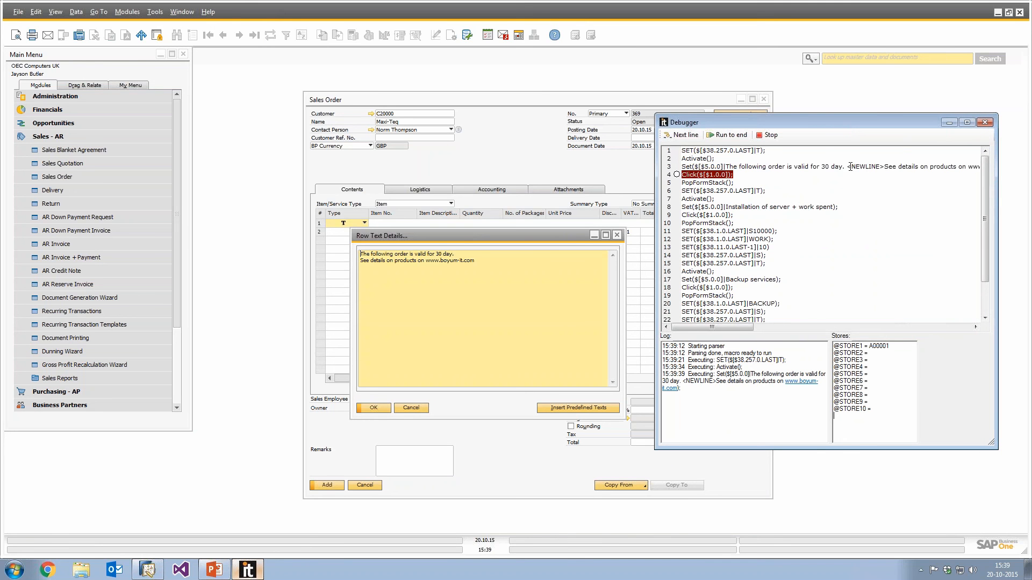
left_click_drag(847, 167, 883, 167)
left_click_drag(847, 166, 885, 166)
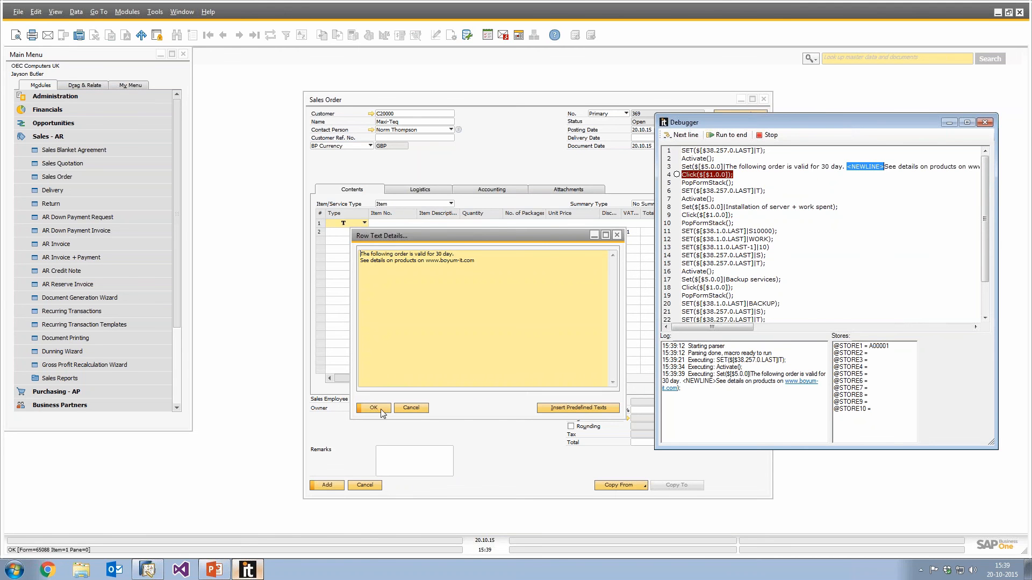
left_click(681, 136)
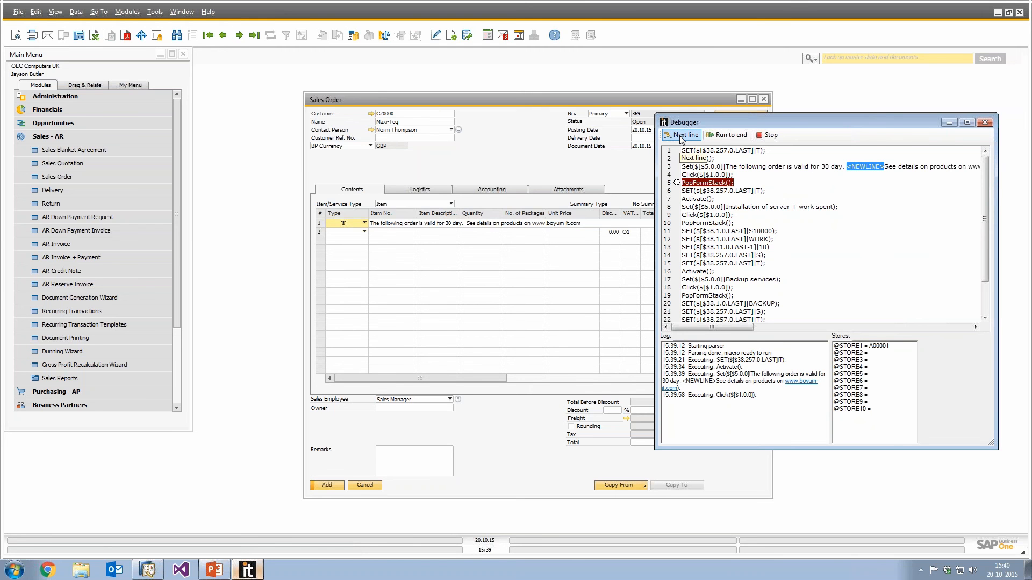
left_click(681, 136)
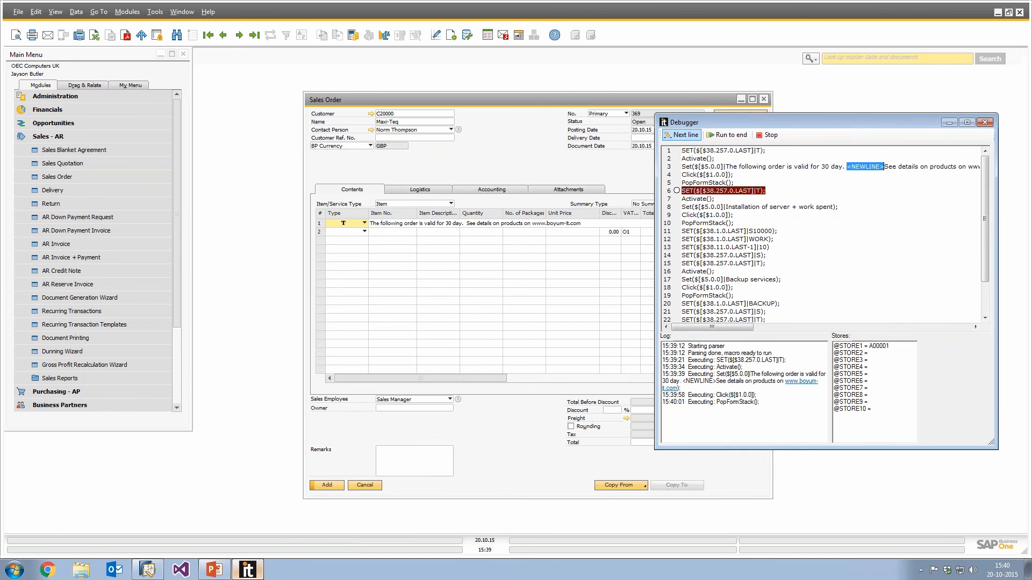
left_click(669, 136)
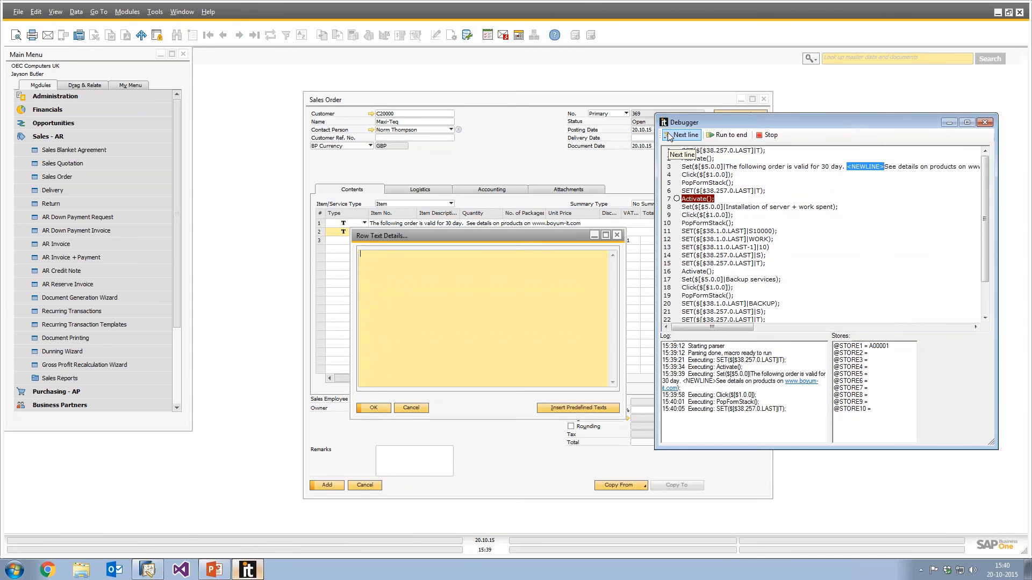
left_click(669, 136)
left_click(669, 136)
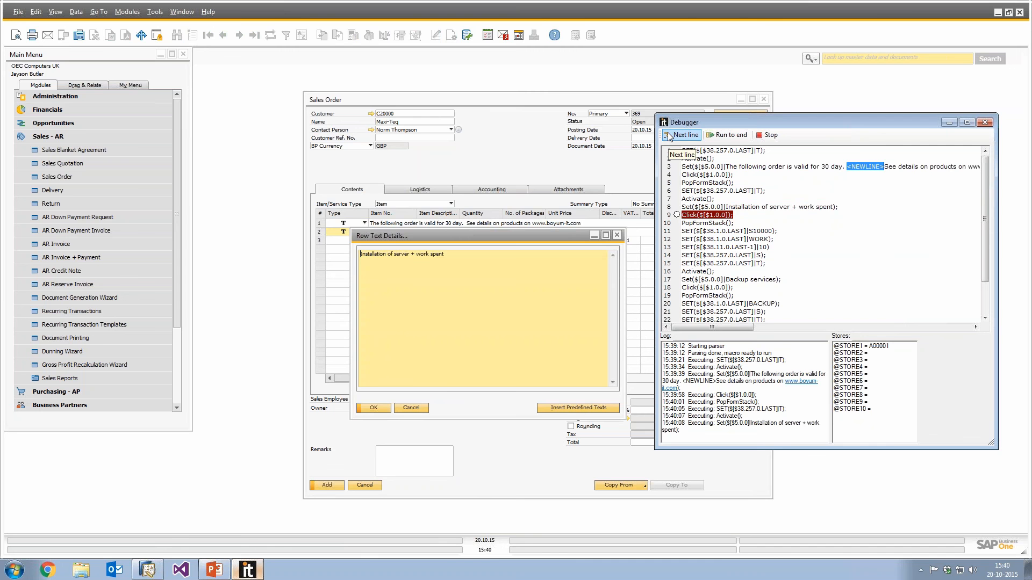
left_click(669, 136)
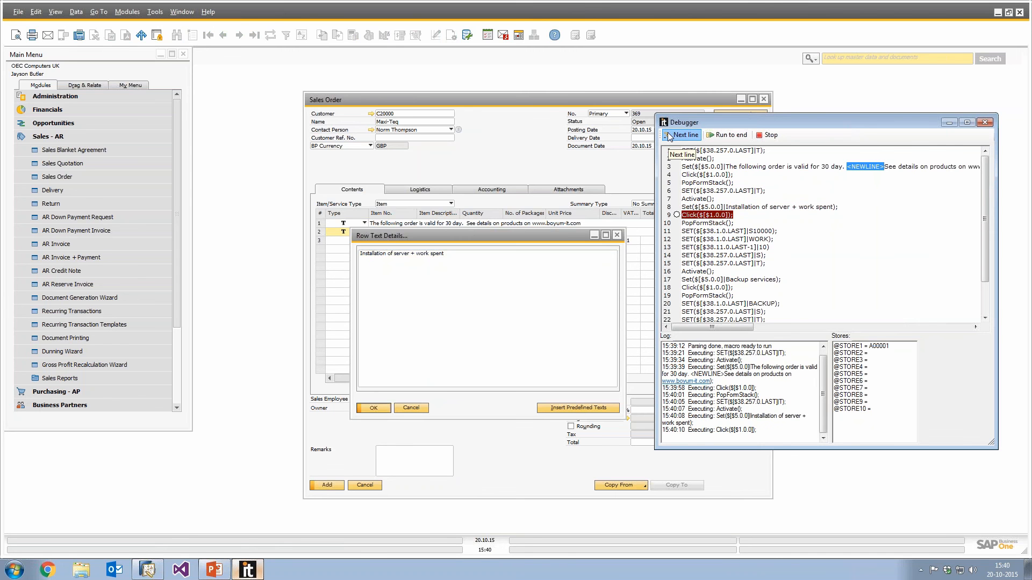
left_click(669, 136)
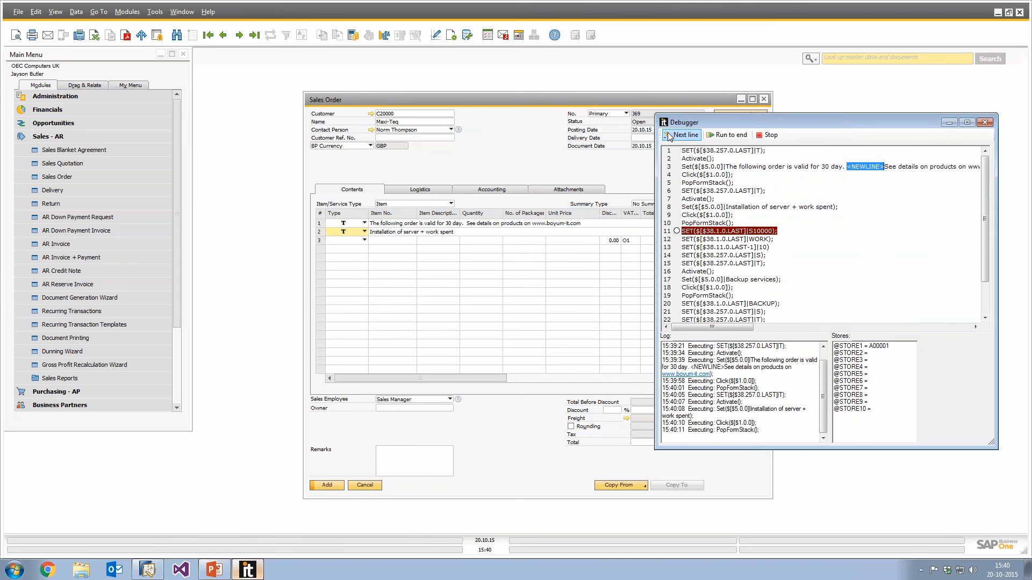
left_click(670, 136)
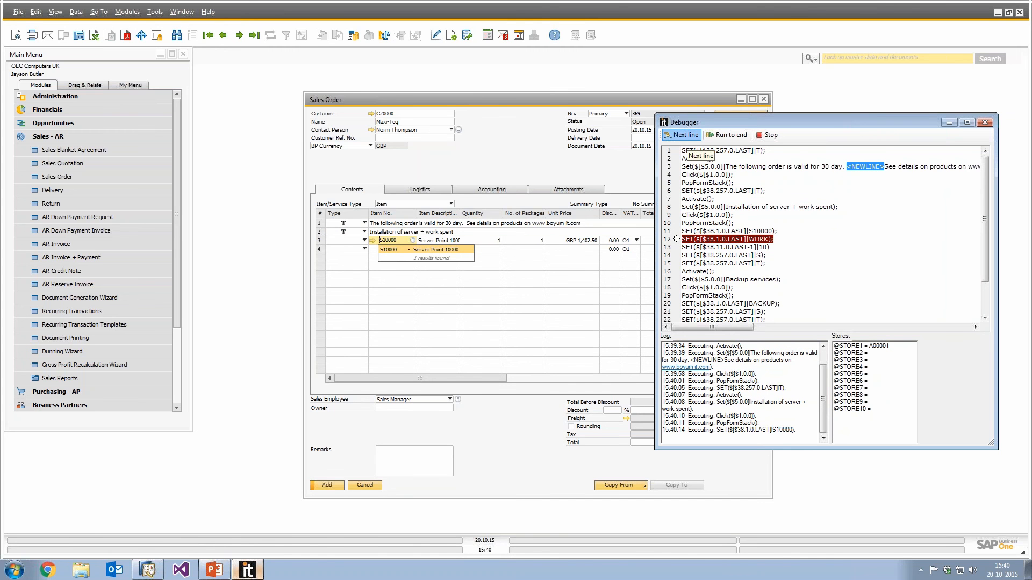
left_click(681, 136)
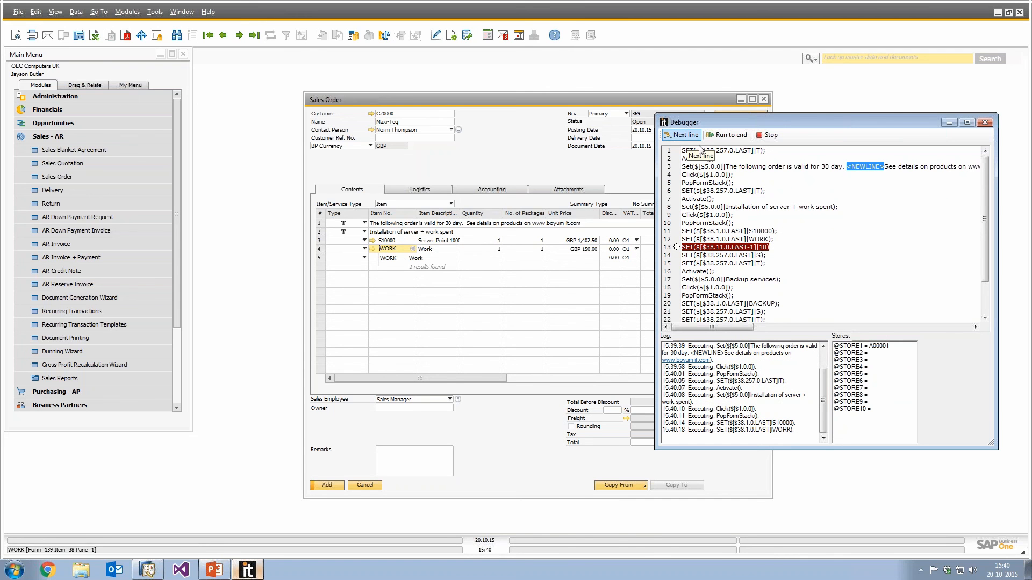
Highlight the quantity line in the debugger and keep stepping through the remaining macro lines until it completes.
triple_click(694, 251)
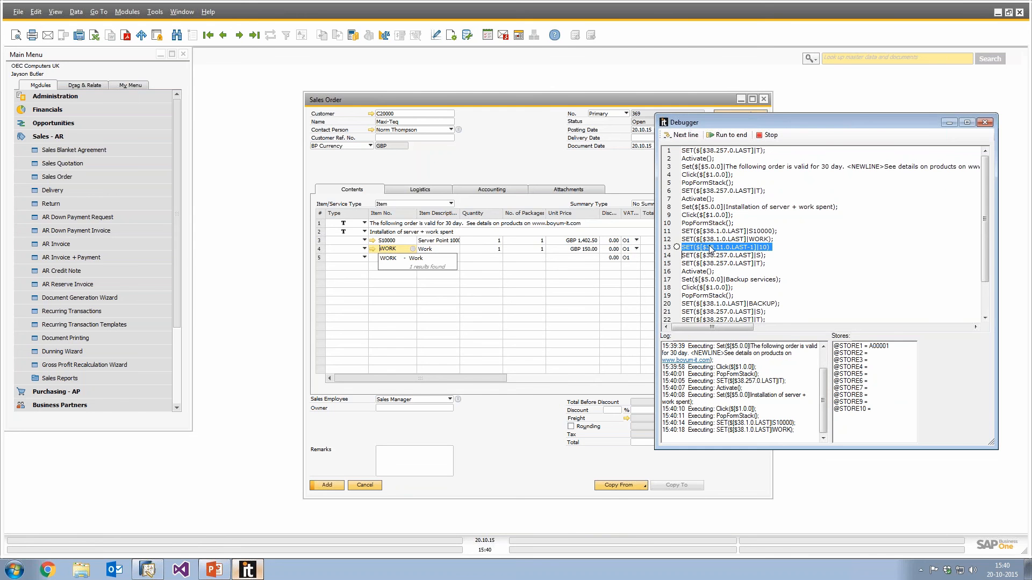
mouse_move(483, 244)
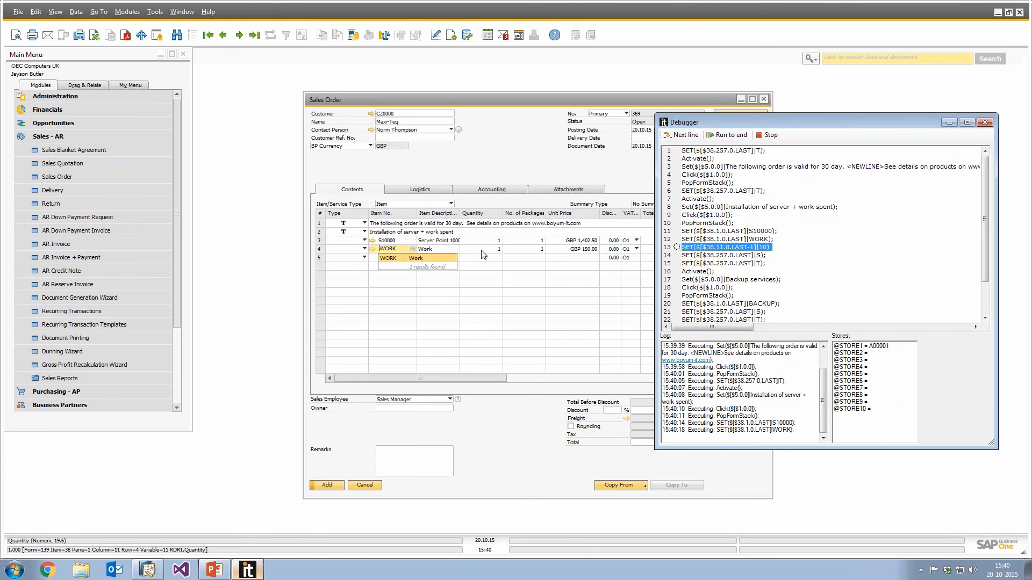
left_click(685, 134)
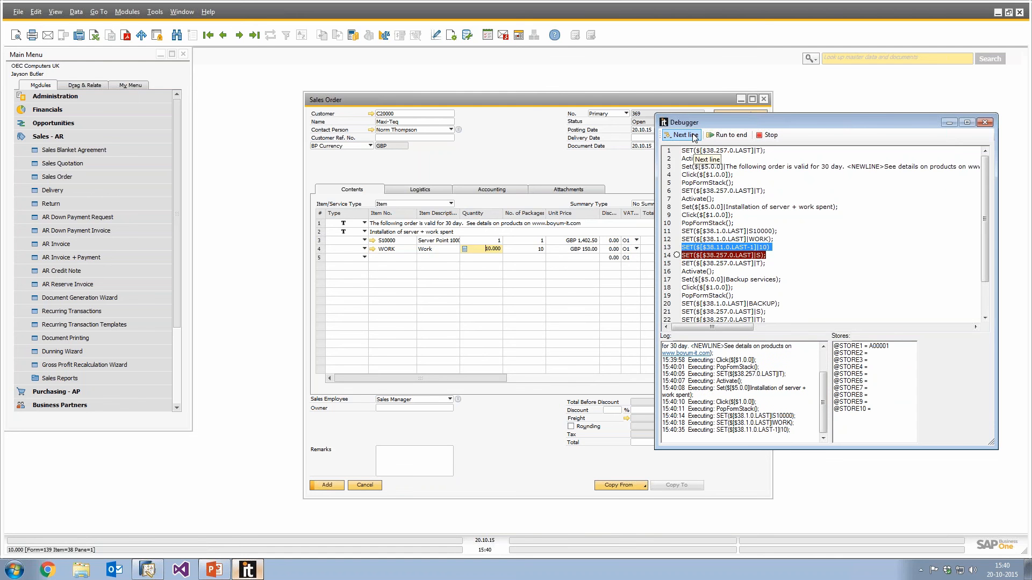
left_click(692, 136)
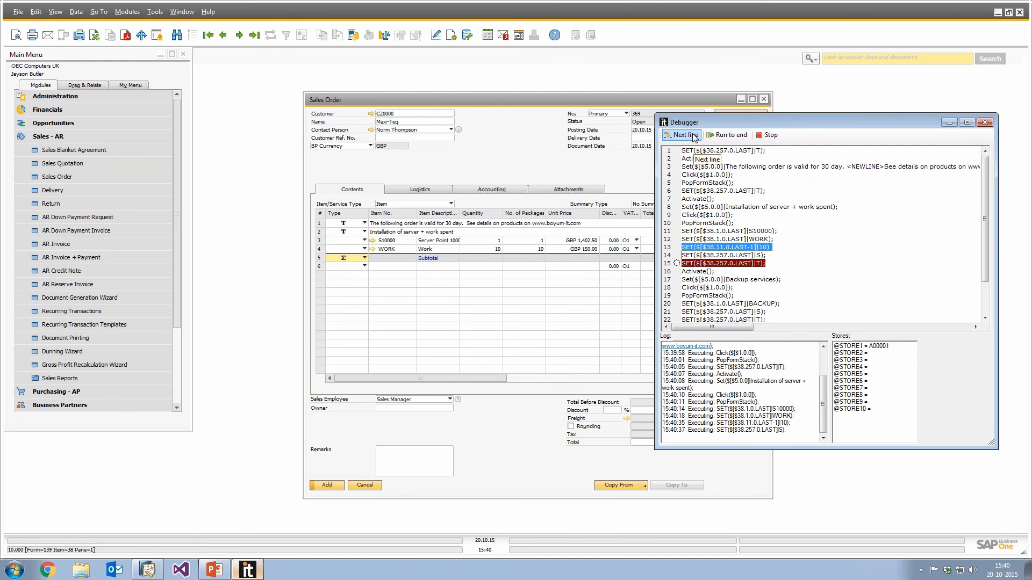
left_click(692, 136)
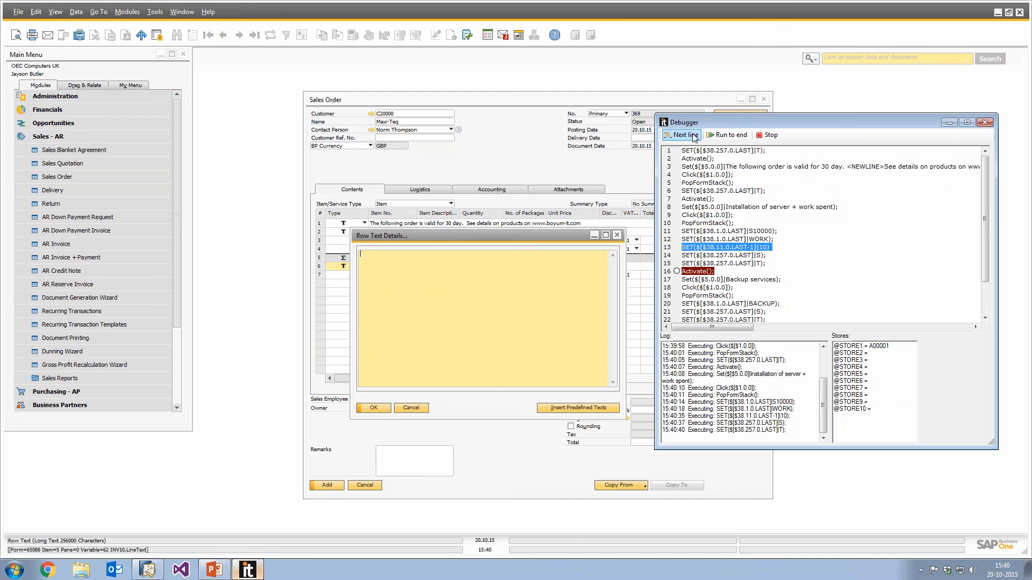
left_click(694, 137)
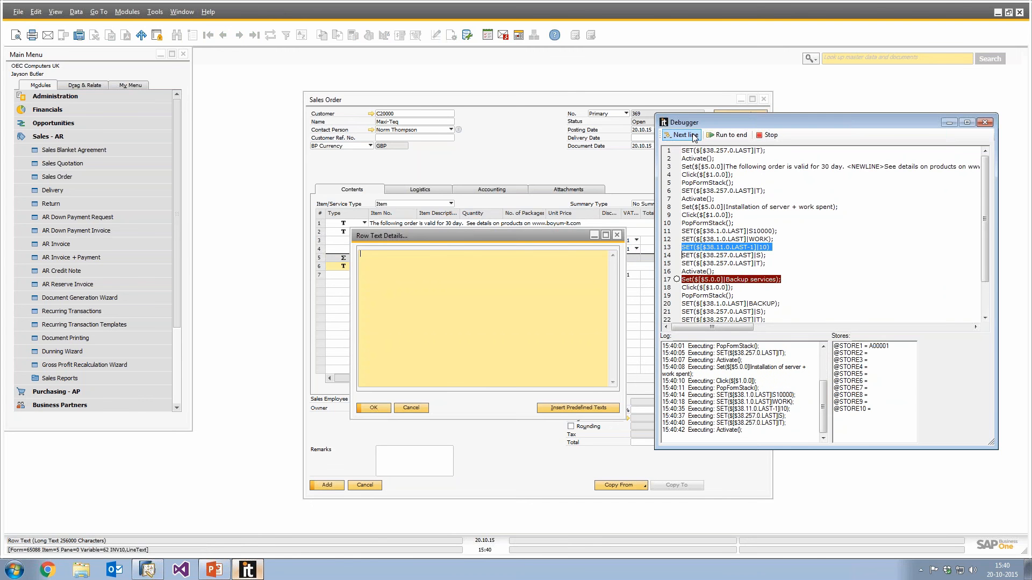
left_click(694, 137)
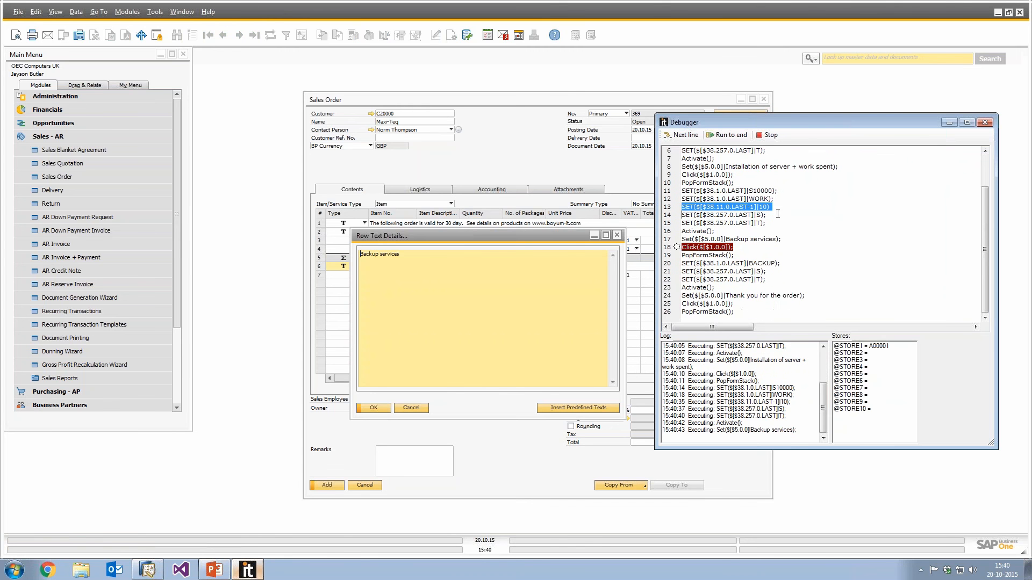
left_click(680, 136)
left_click(680, 136)
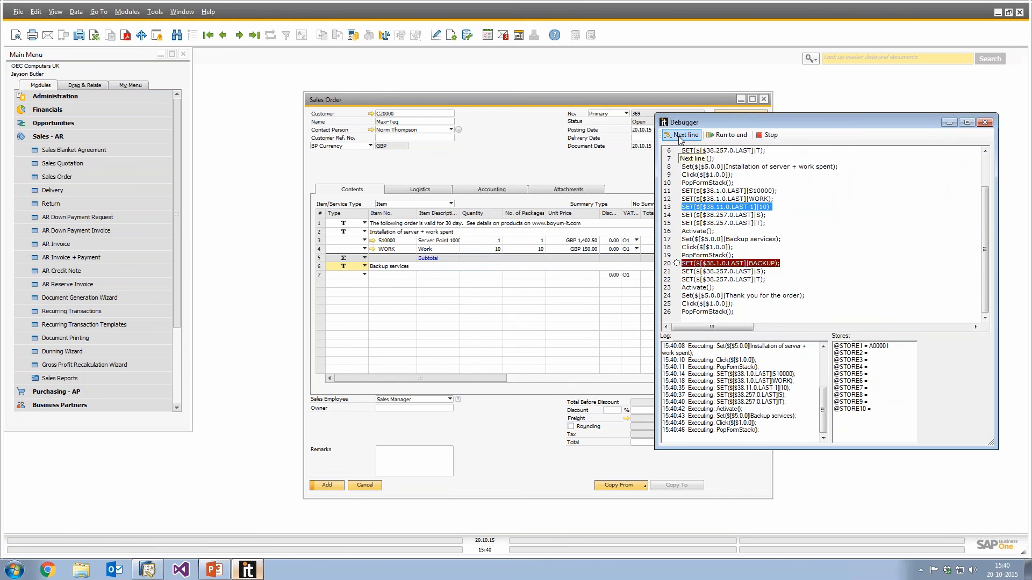
left_click(680, 136)
left_click(680, 135)
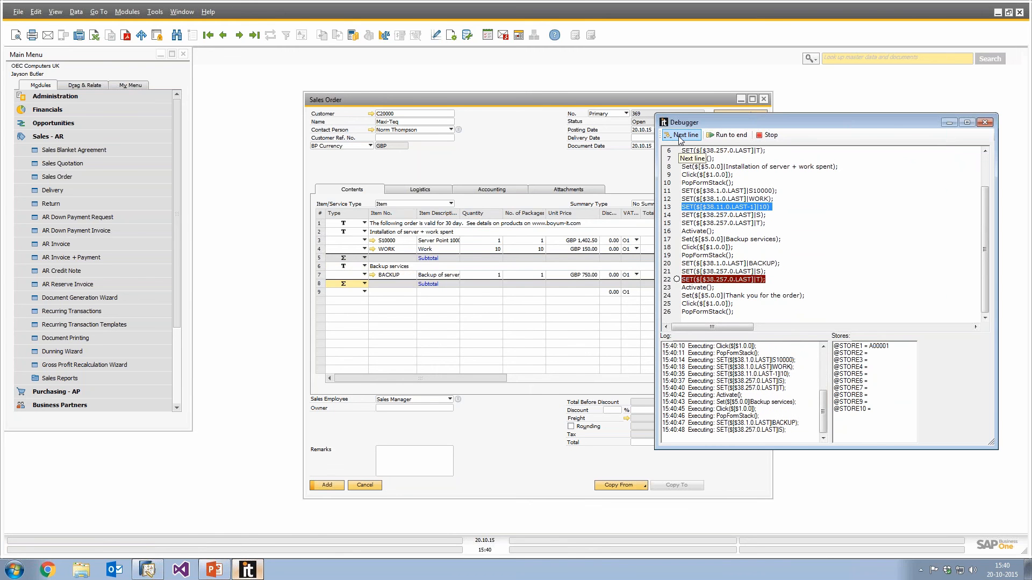
left_click(680, 136)
left_click(681, 137)
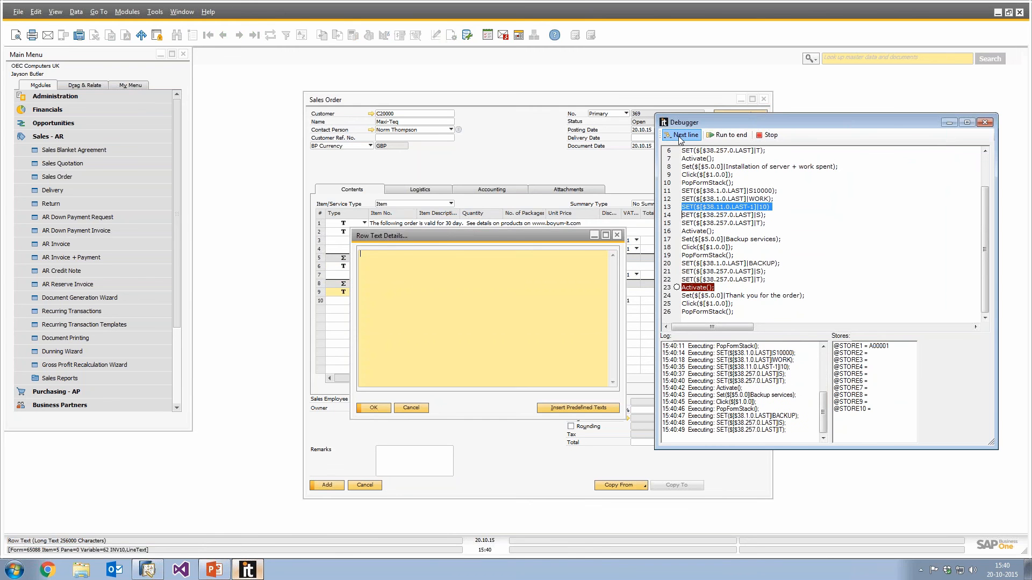
left_click(680, 136)
left_click(680, 136)
left_click(680, 135)
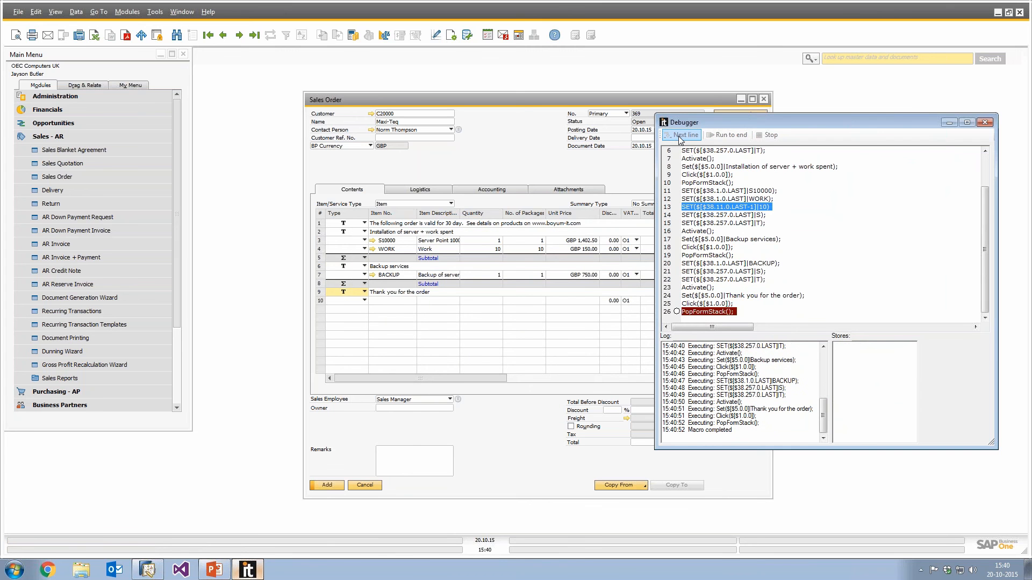
Scroll through the debugged macro script and close the debugger window.
scroll(938, 295, "up", 2)
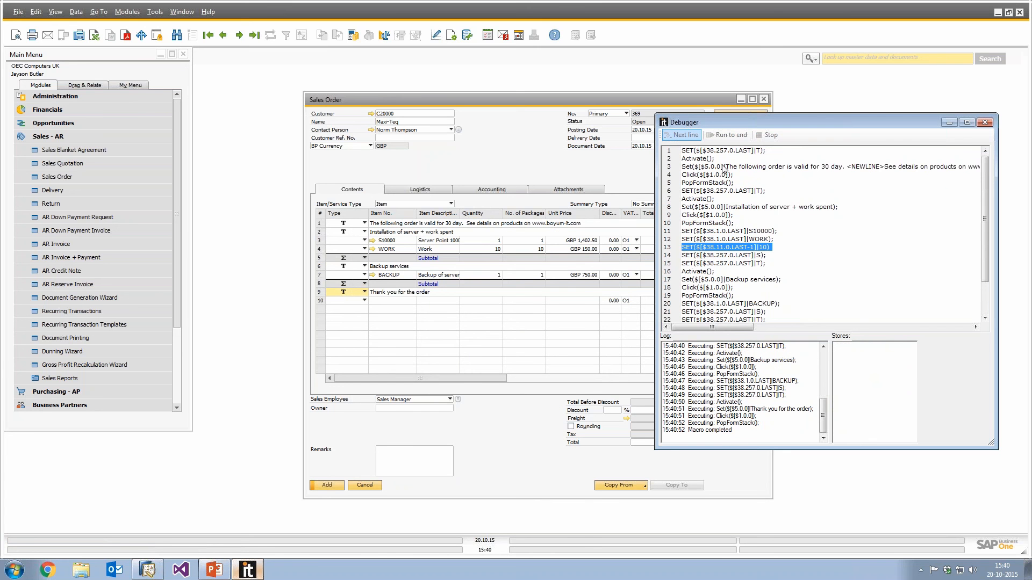
scroll(725, 172, "down", 2)
scroll(742, 311, "up", 2)
left_click(987, 124)
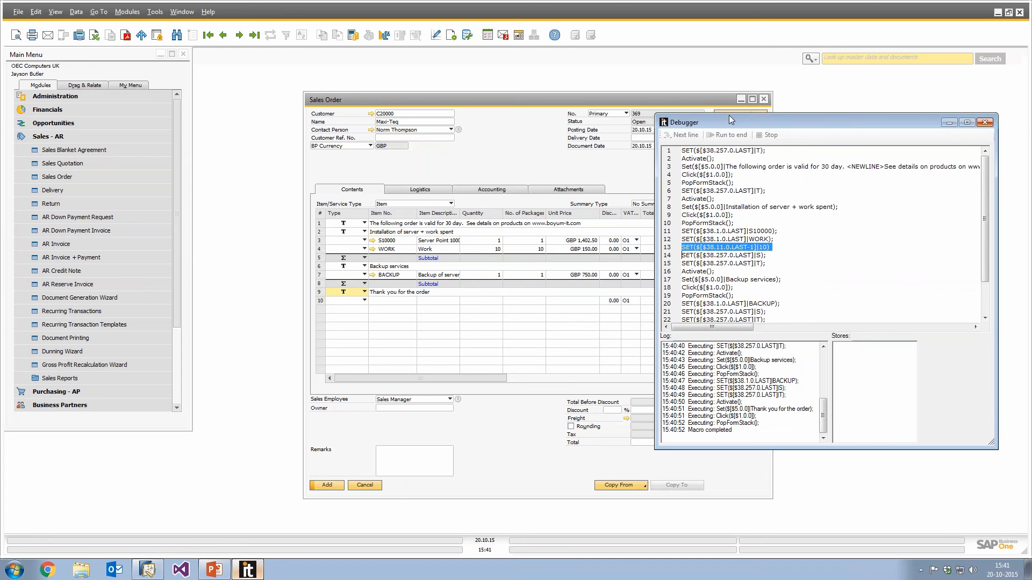
left_click(988, 122)
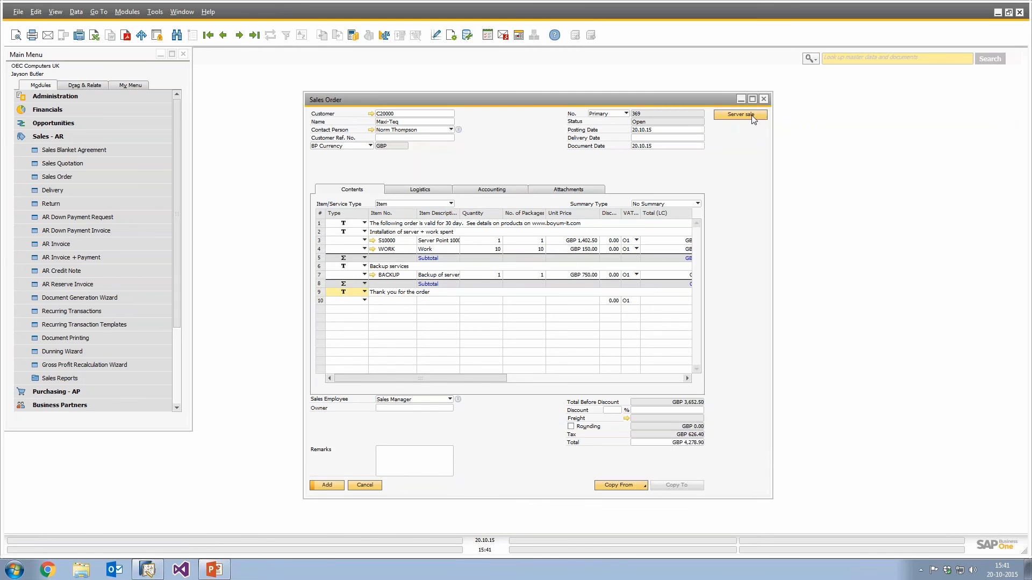
Open the function button configuration for the Server sale macro on the sales order.
right_click(527, 154)
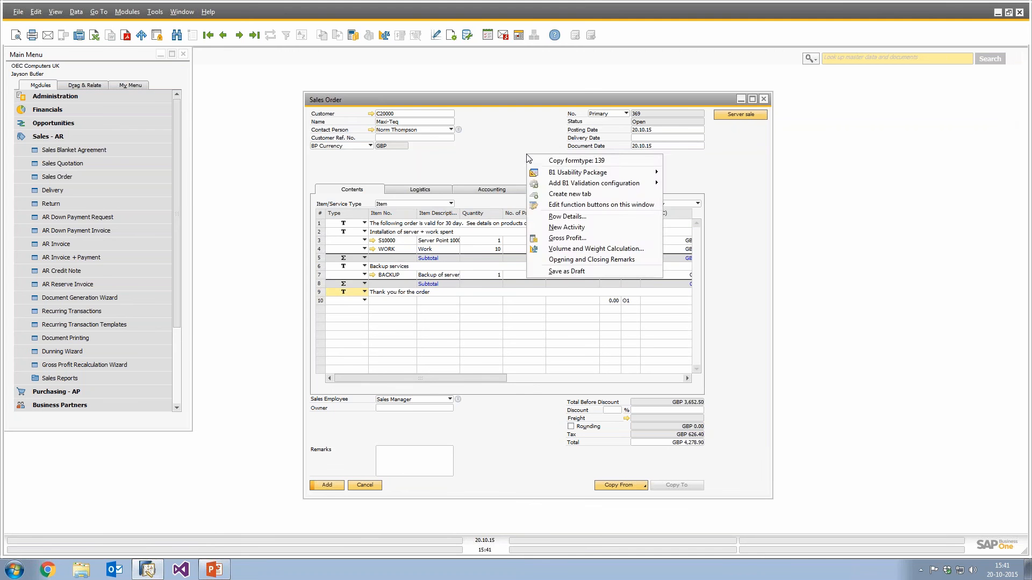
left_click(572, 207)
left_click(262, 169)
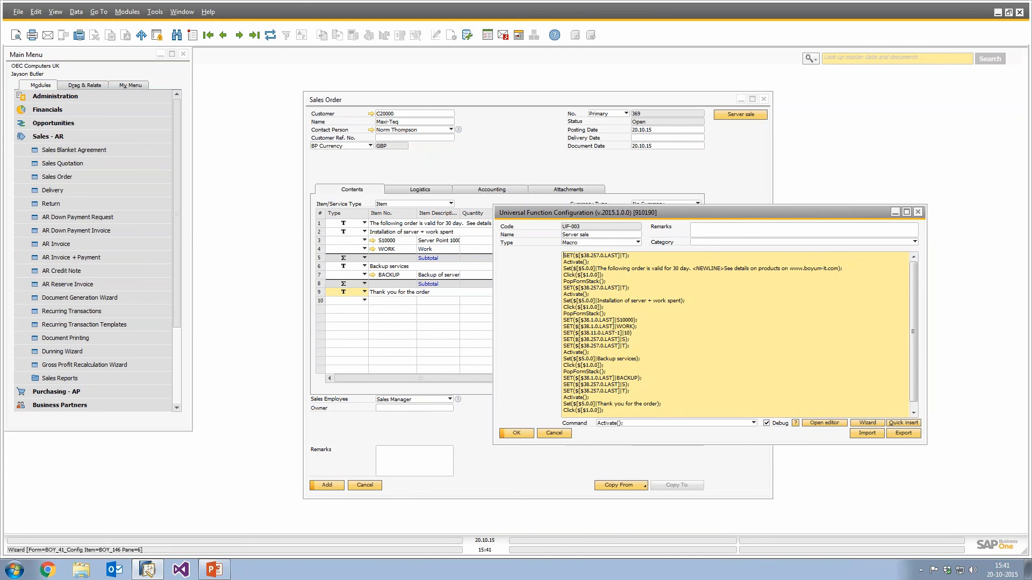
Use the Command Wizard to insert a Freeze(); command into the Server sale macro script.
left_click(868, 423)
left_click_drag(327, 139, 828, 260)
left_click(652, 272)
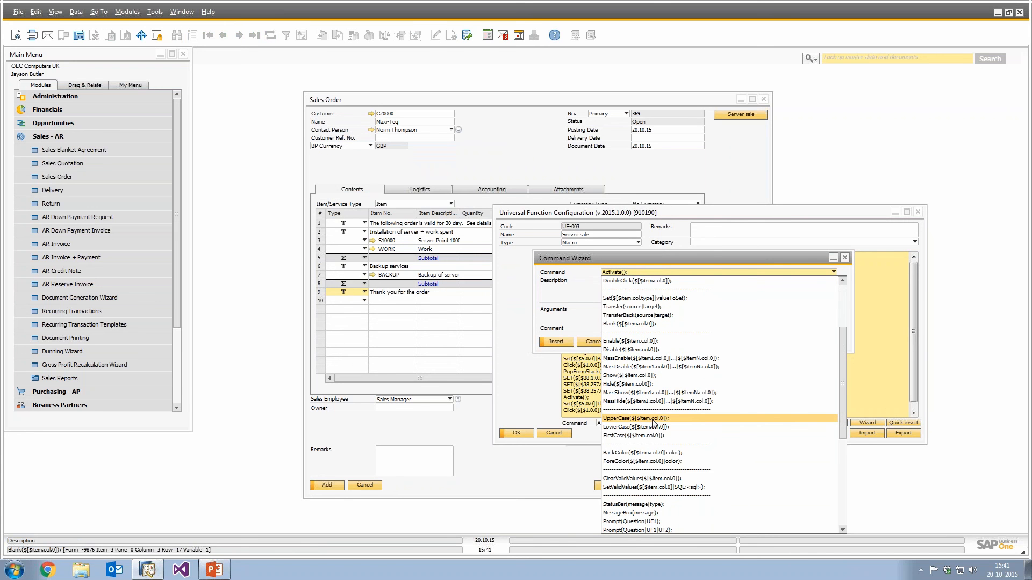
scroll(823, 359, "up", 1)
scroll(846, 404, "down", 9)
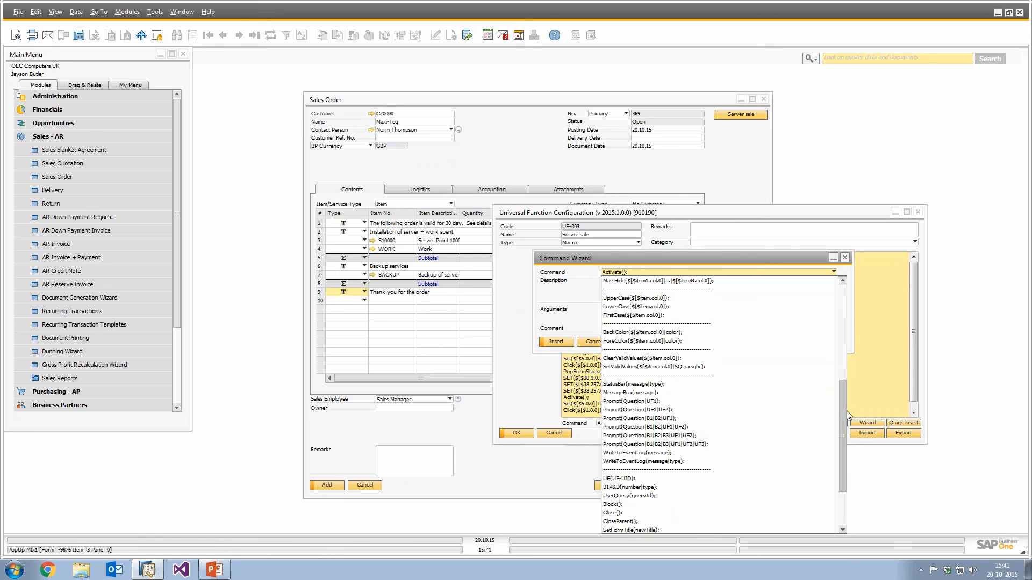
left_click(657, 462)
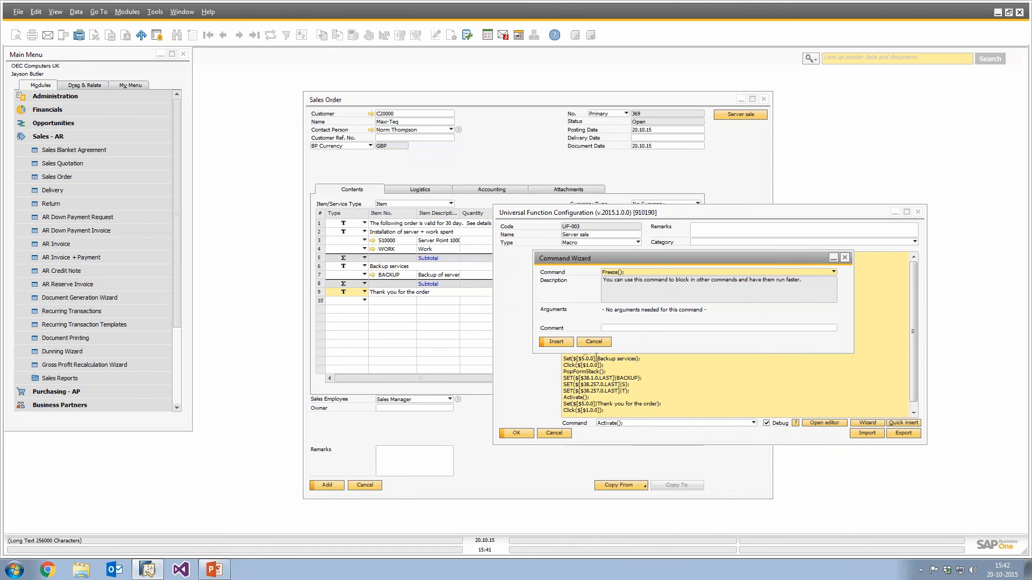
left_click(554, 343)
left_click(592, 342)
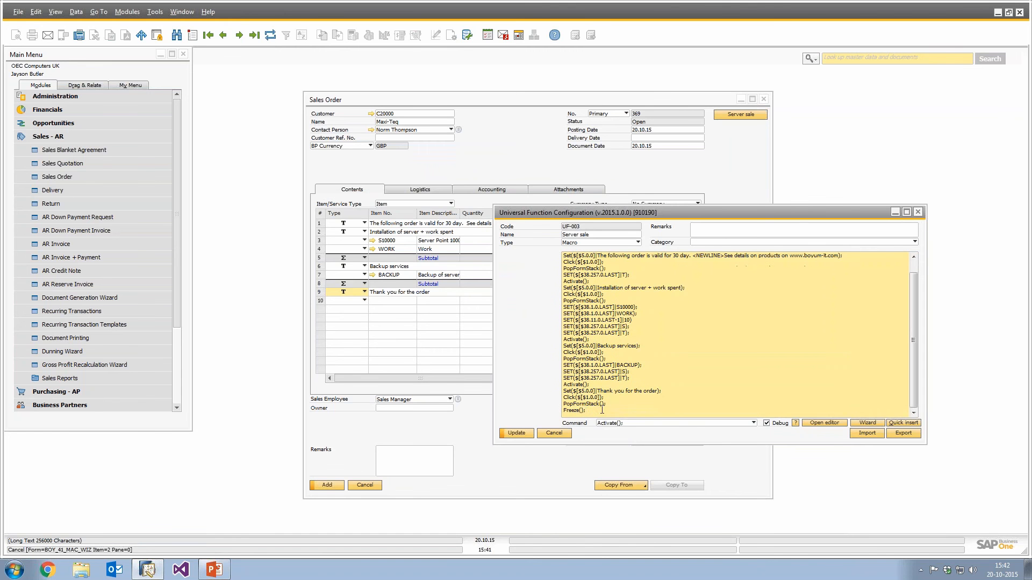
Place Freeze(); at the start of the macro and add an UnFreeze(); line after the final PopFormStack();.
scroll(604, 407, "up", 1)
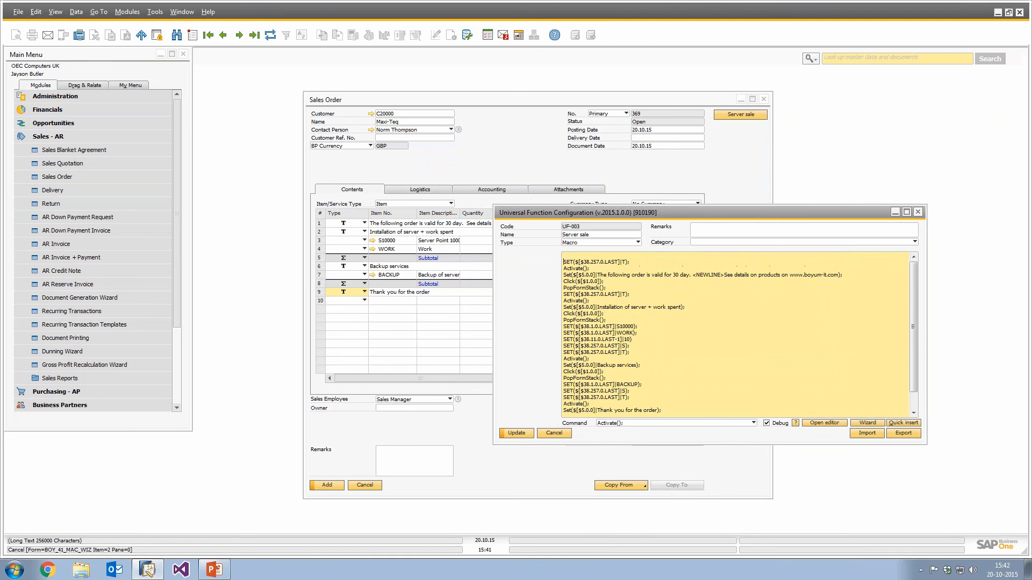
scroll(586, 344, "down", 1)
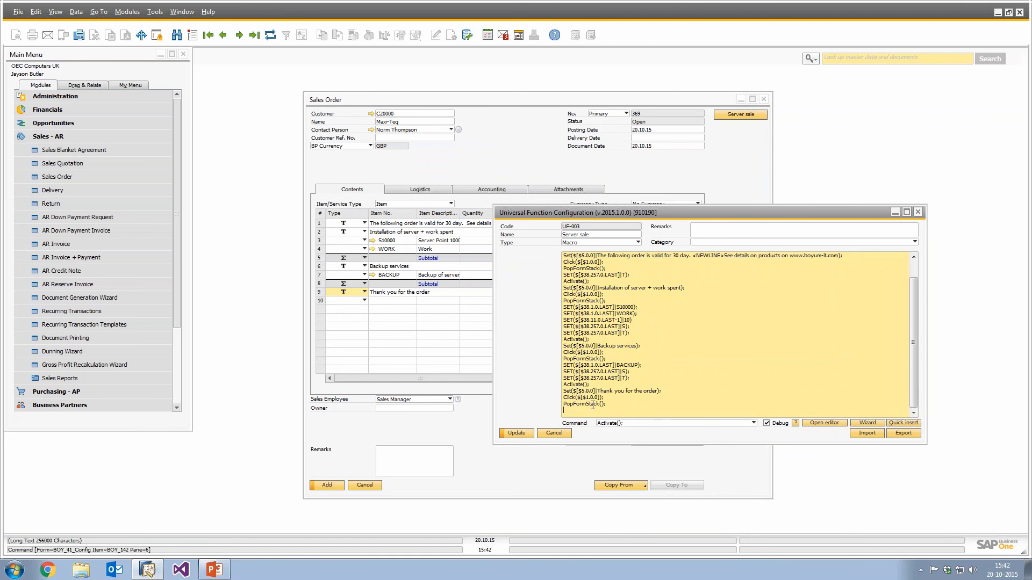
type("Freeze();")
type("Un")
Turn off debugging for the macro and save the updated Server sale function.
left_click(766, 423)
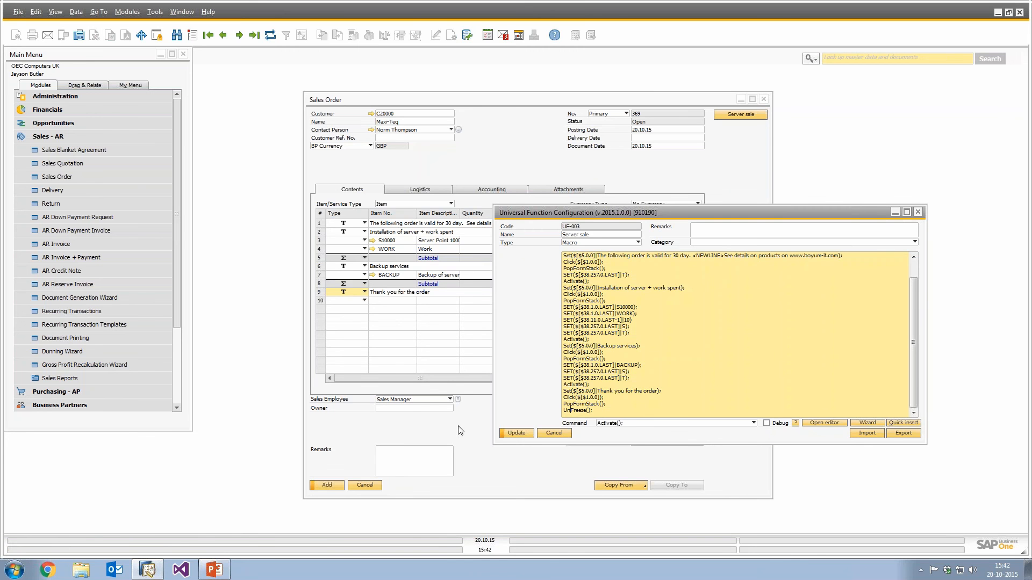
left_click(517, 435)
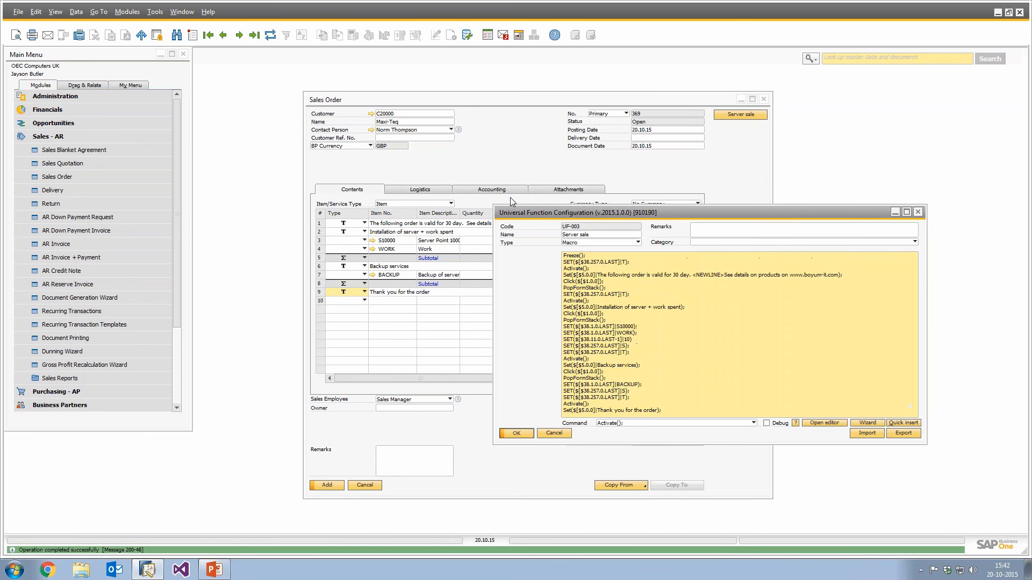
key("Return")
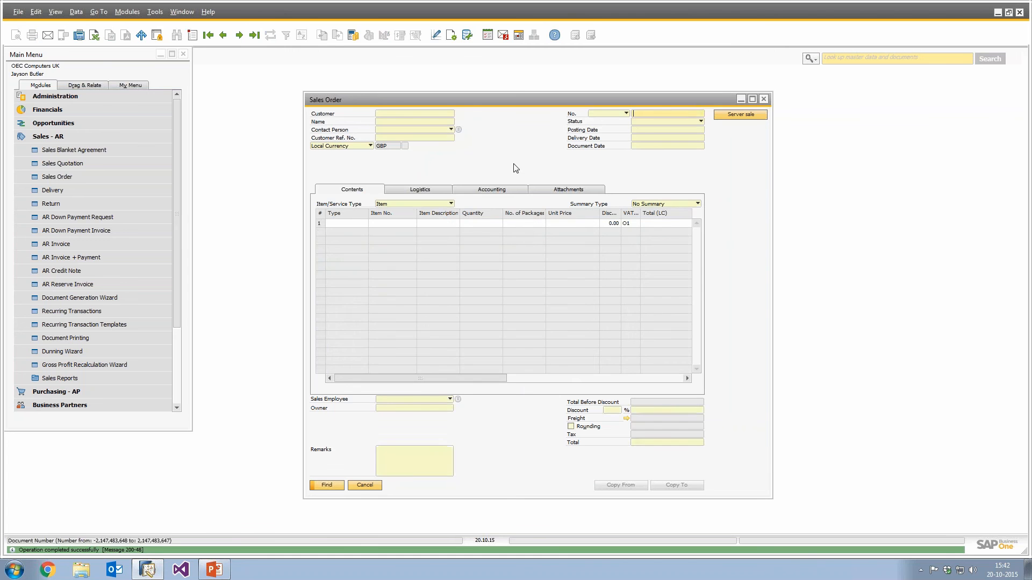
Reload a new sales order for customer Maxi-Teq and run the Server sale button.
key("ctrl+a")
key("Tab")
key("Return")
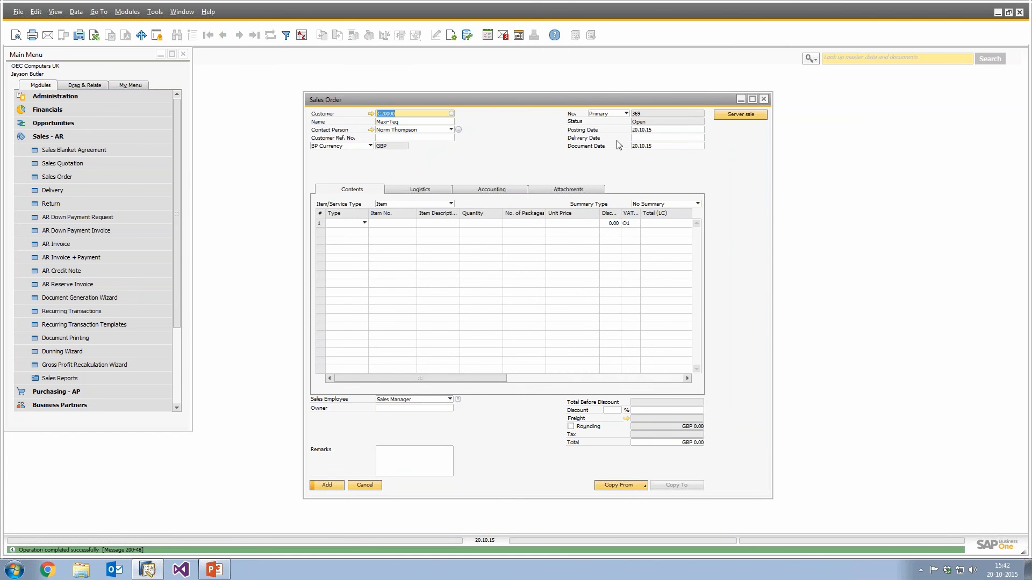
left_click(761, 114)
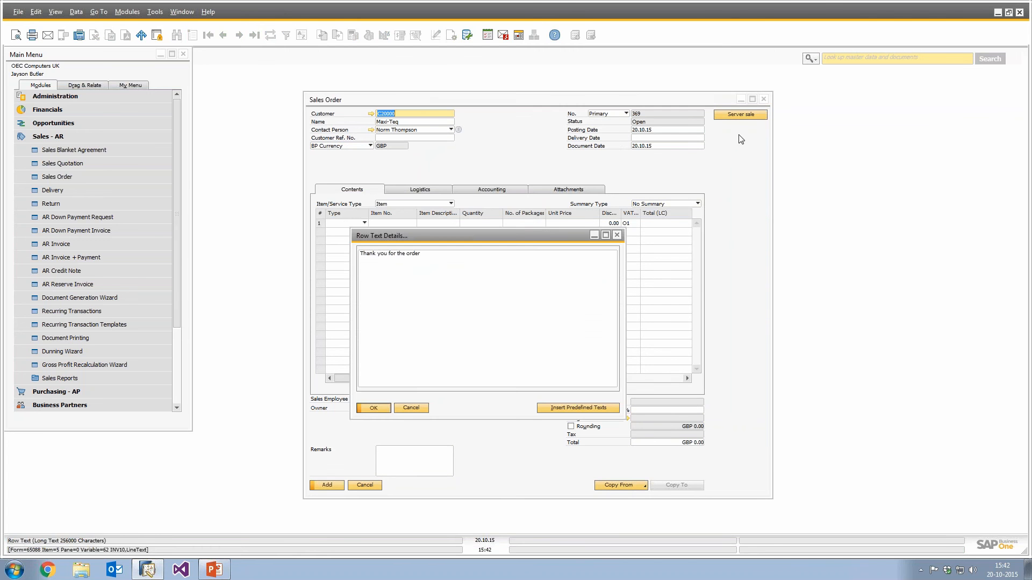
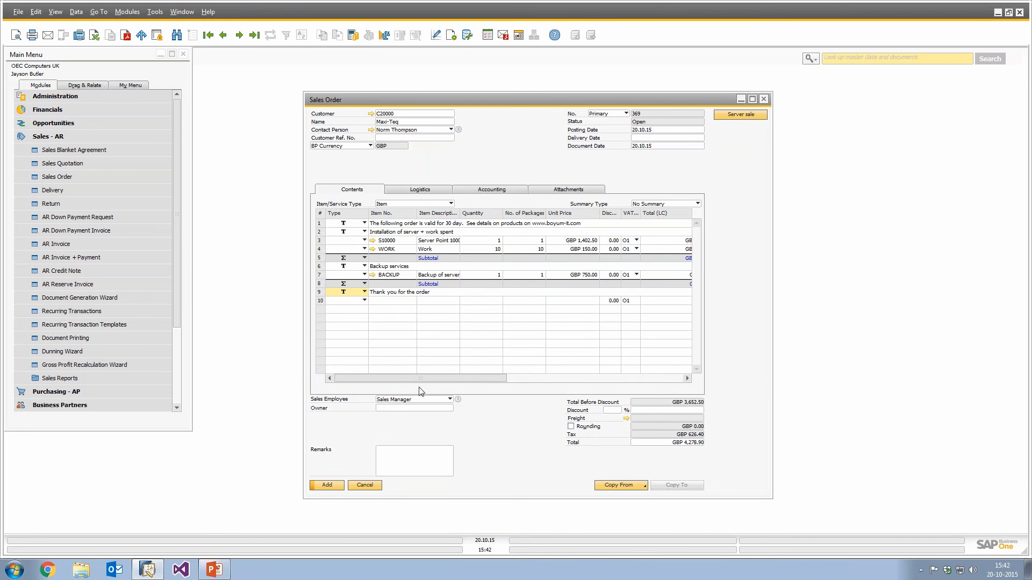
Advance the PowerPoint presentation to the Contact Person matrix (Demo) slide and leave the slideshow.
left_click(214, 569)
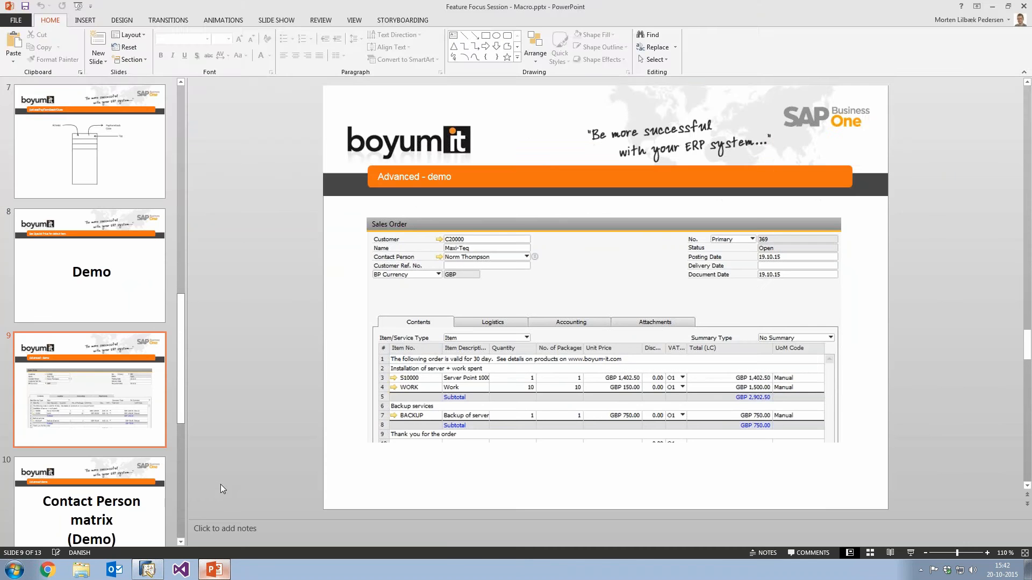
key("shift+F5")
key("Right")
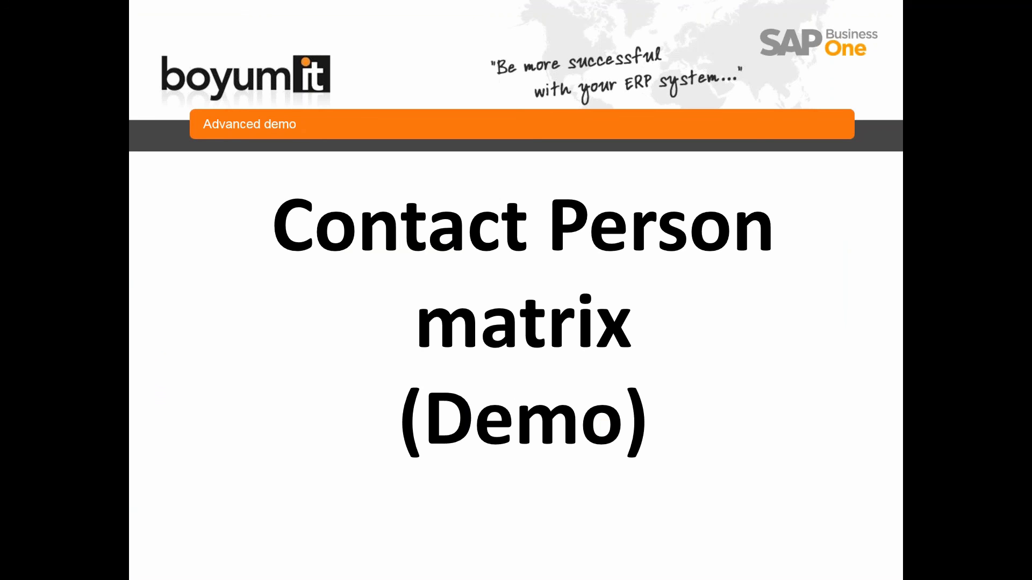
key("Escape")
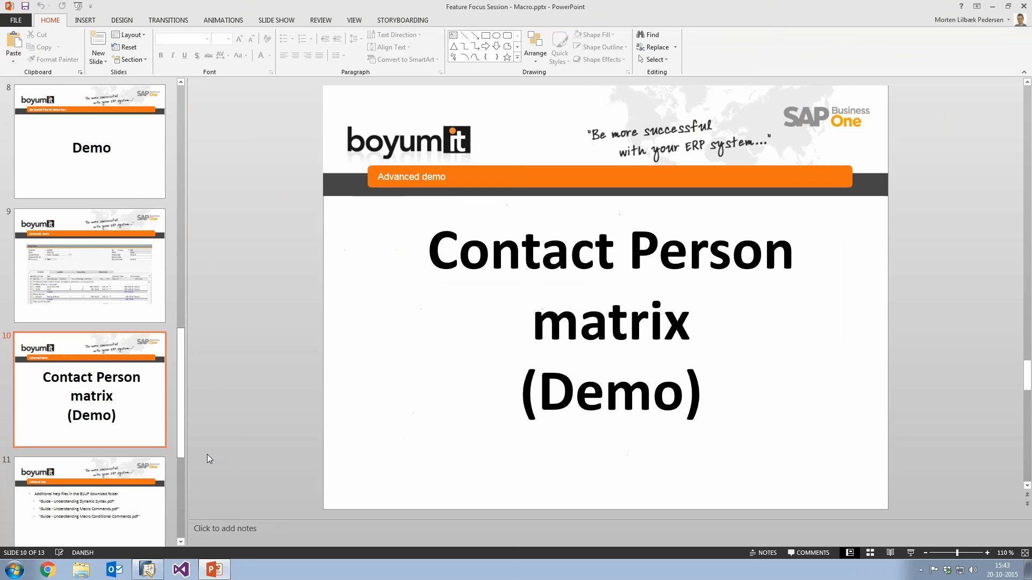
Open the business partner master data for customer Maxi-Teq and show its Contact Persons tab.
left_click(136, 574)
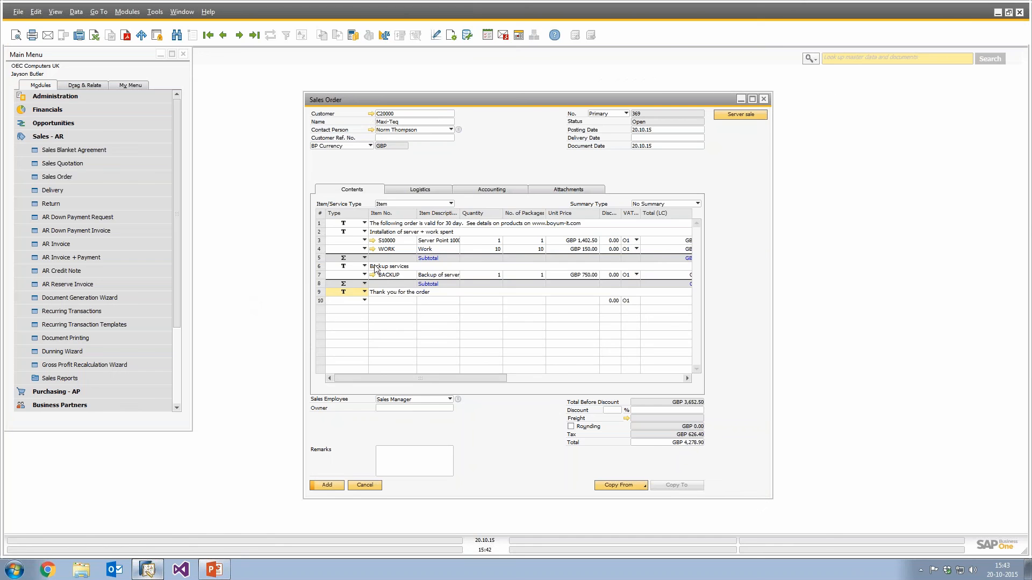
left_click(370, 114)
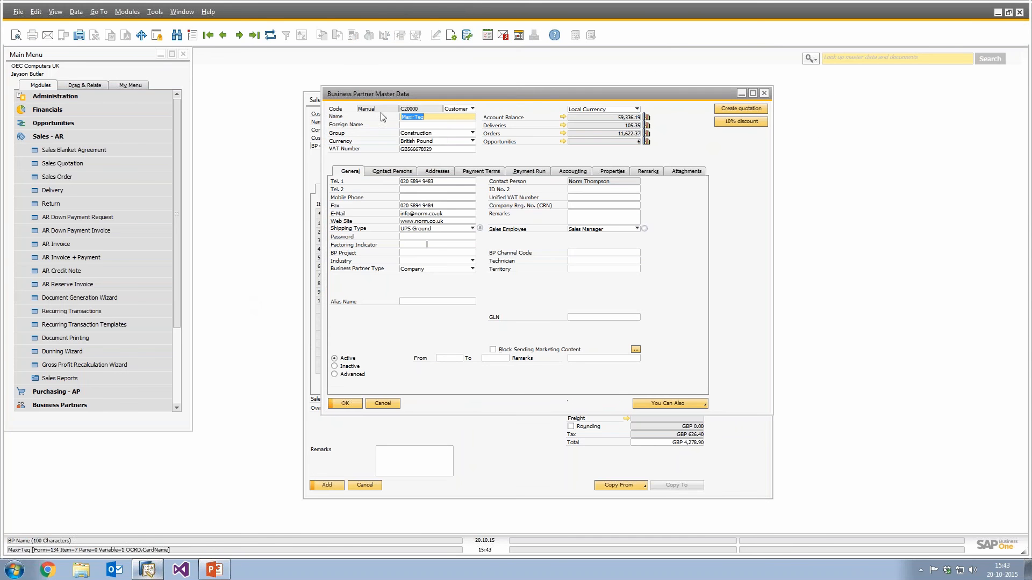
left_click(376, 486)
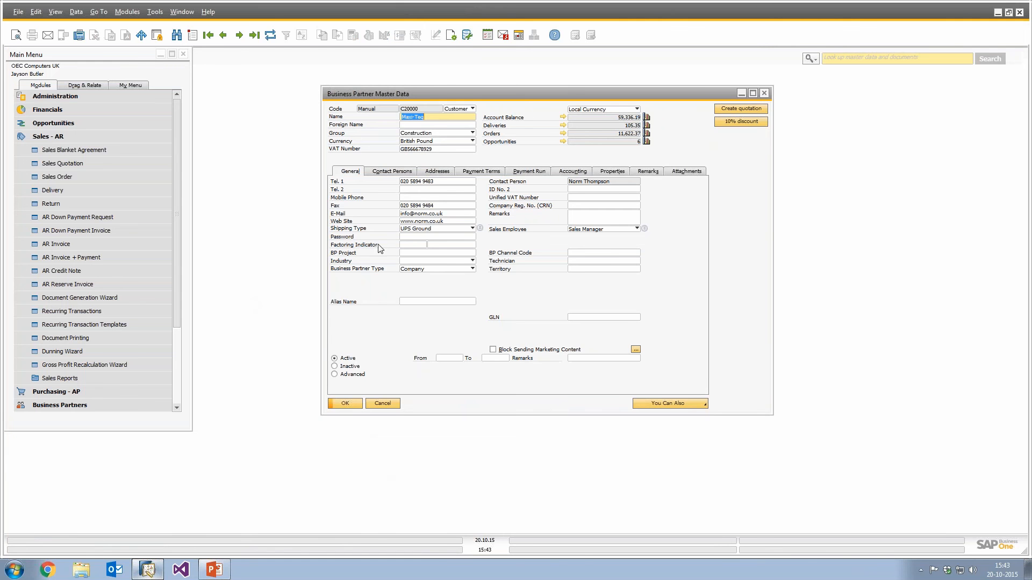
left_click(382, 171)
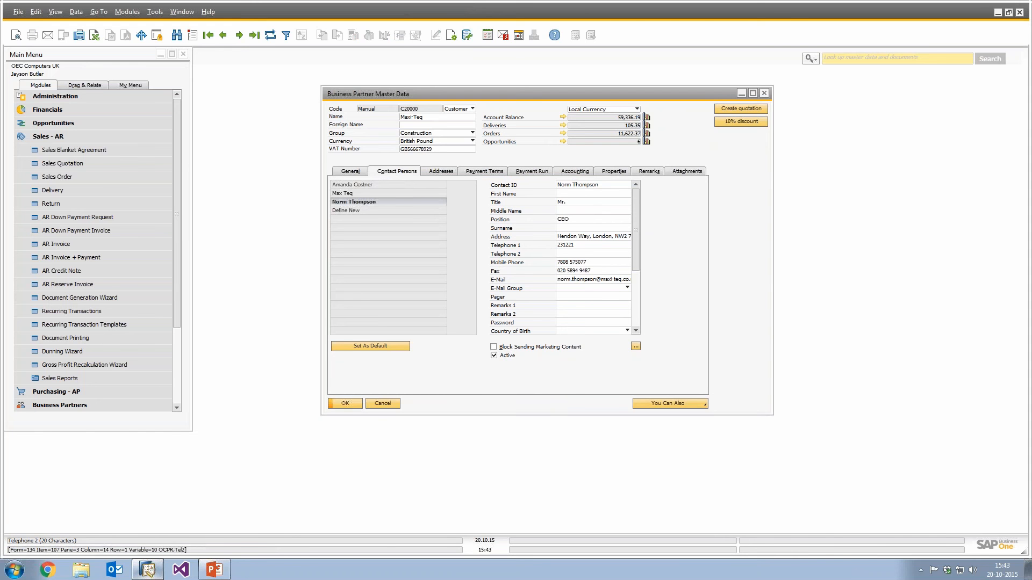
Add a B1 Validation configuration run when the contact's Telephone 1 field is validated, named Is phone used on another BP.
double_click(570, 245)
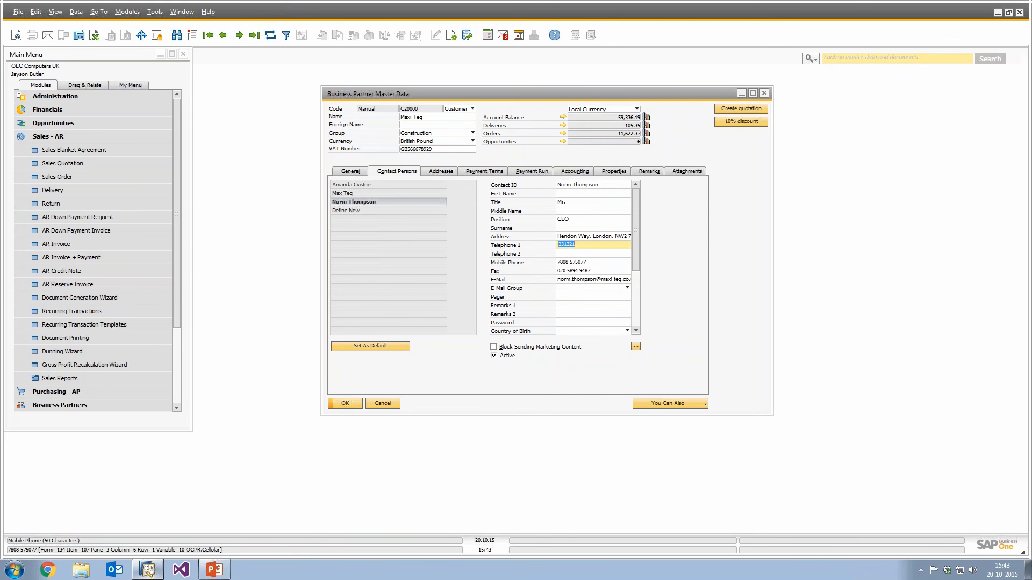
left_click(575, 244)
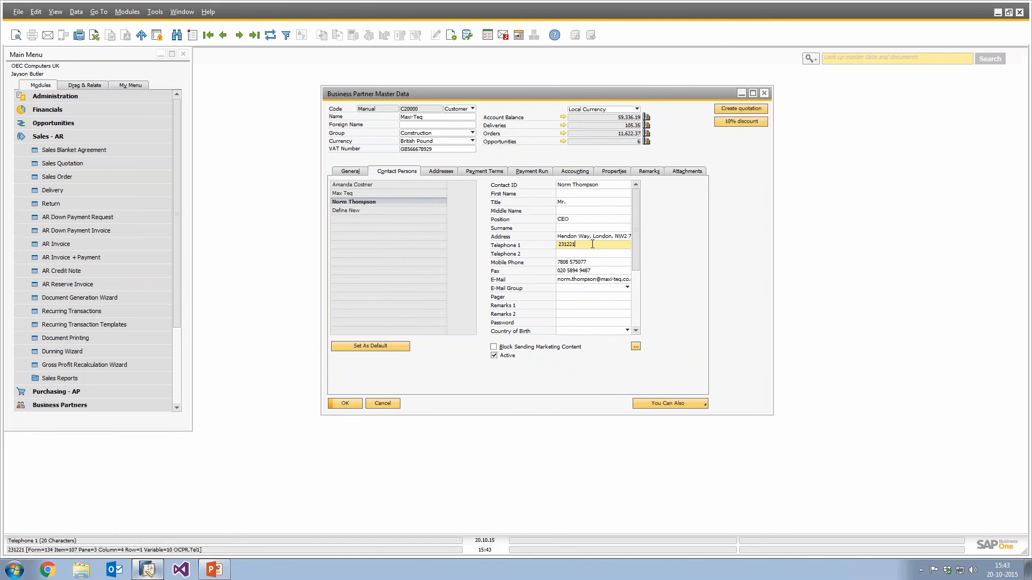
left_click_drag(580, 245, 556, 245)
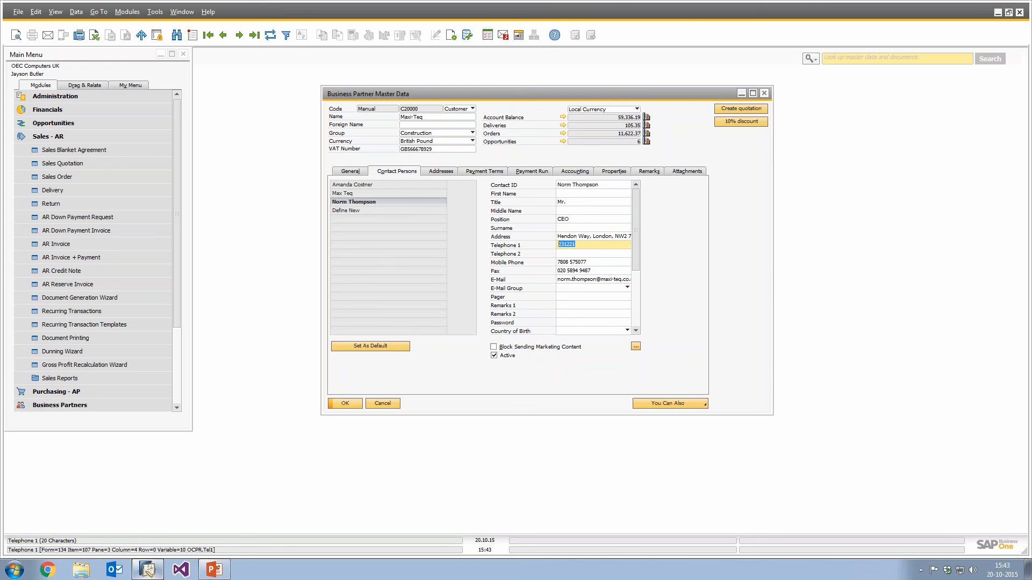
key("Tab")
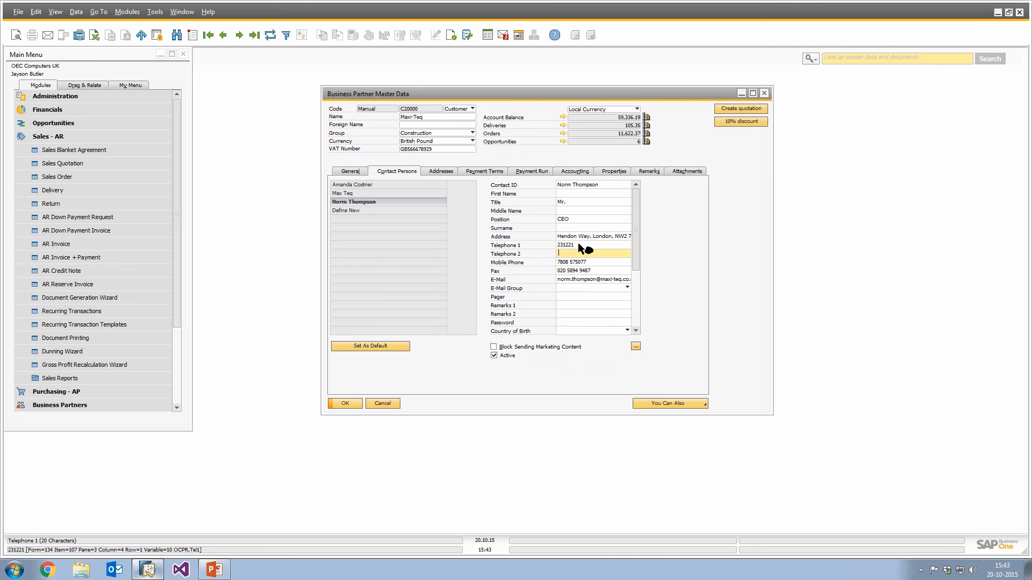
key("shift+Tab")
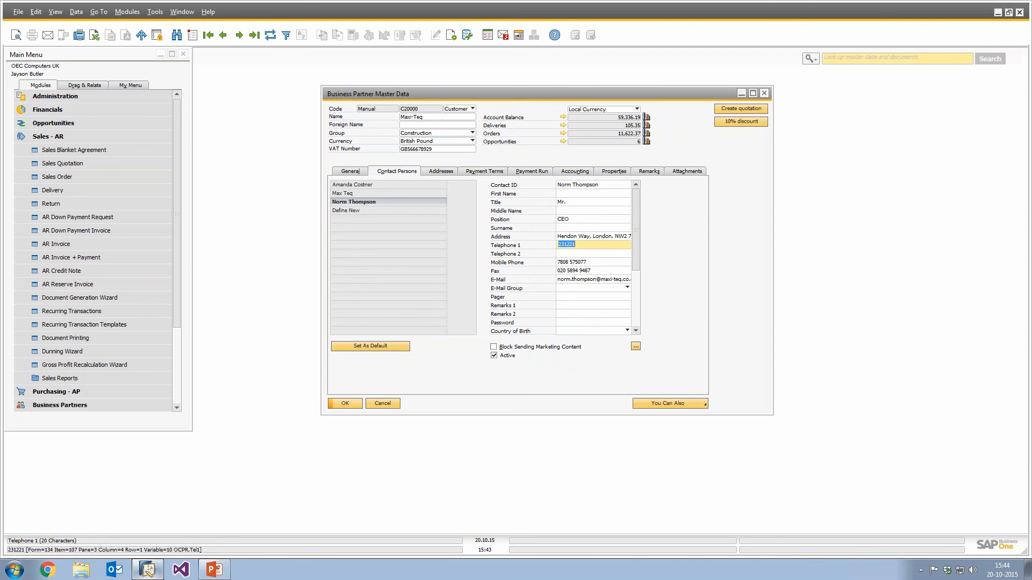
right_click(578, 249)
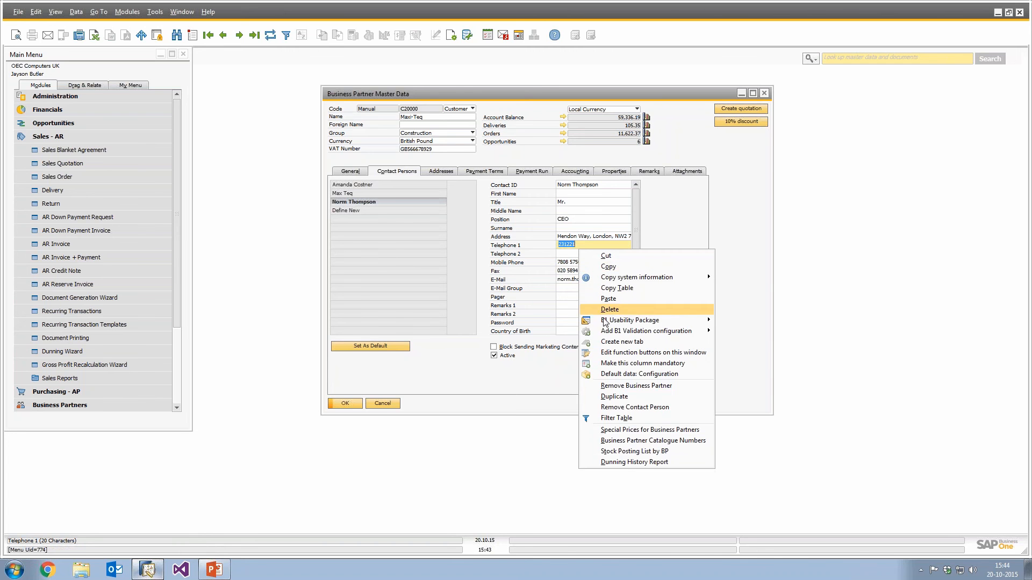
mouse_move(613, 331)
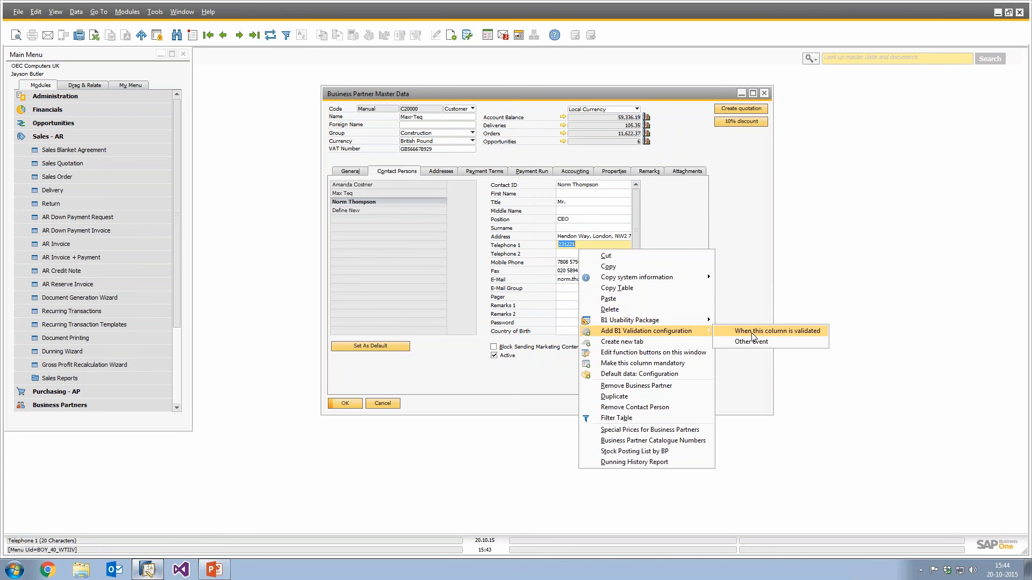
left_click(752, 333)
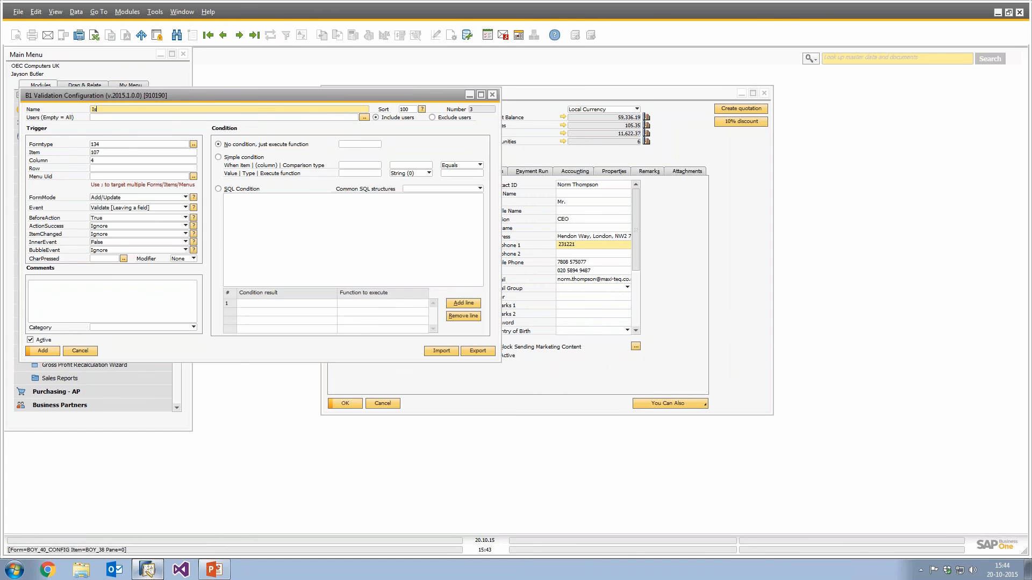
type("Is phone used on another BP")
Create a new Macro universal function named Is phone used on another BP.
left_click(357, 144)
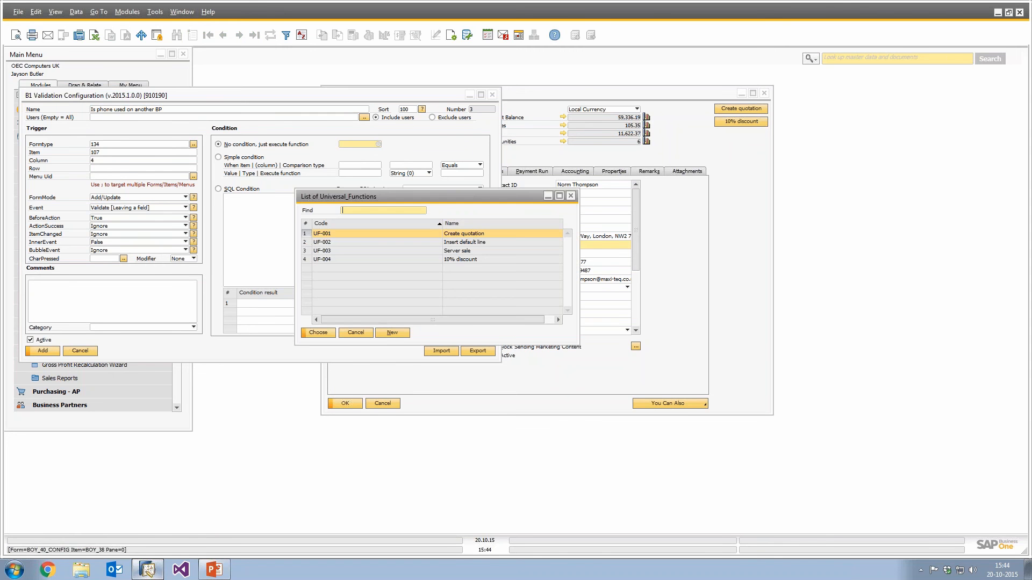
left_click(392, 333)
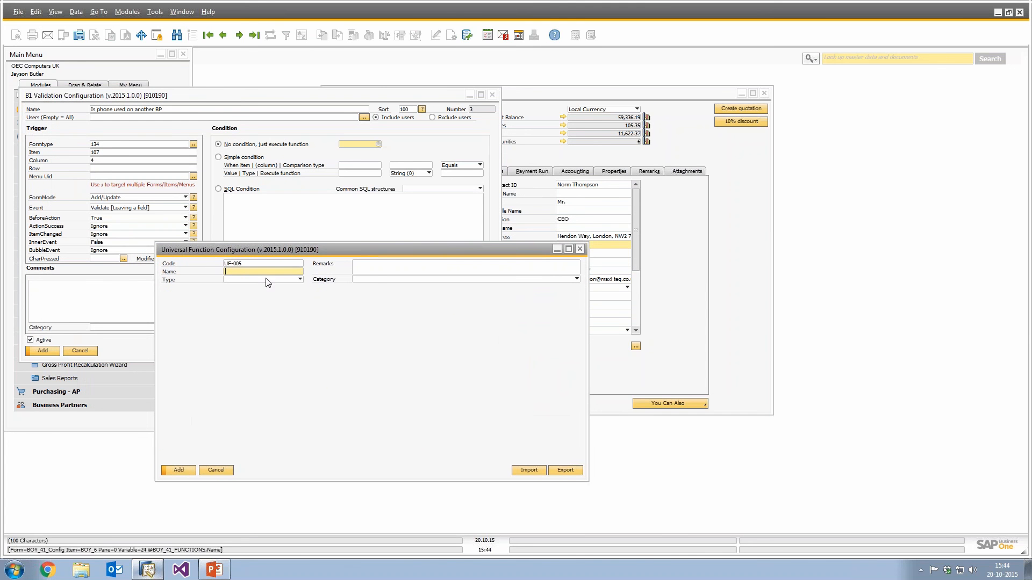
left_click(261, 279)
left_click(258, 332)
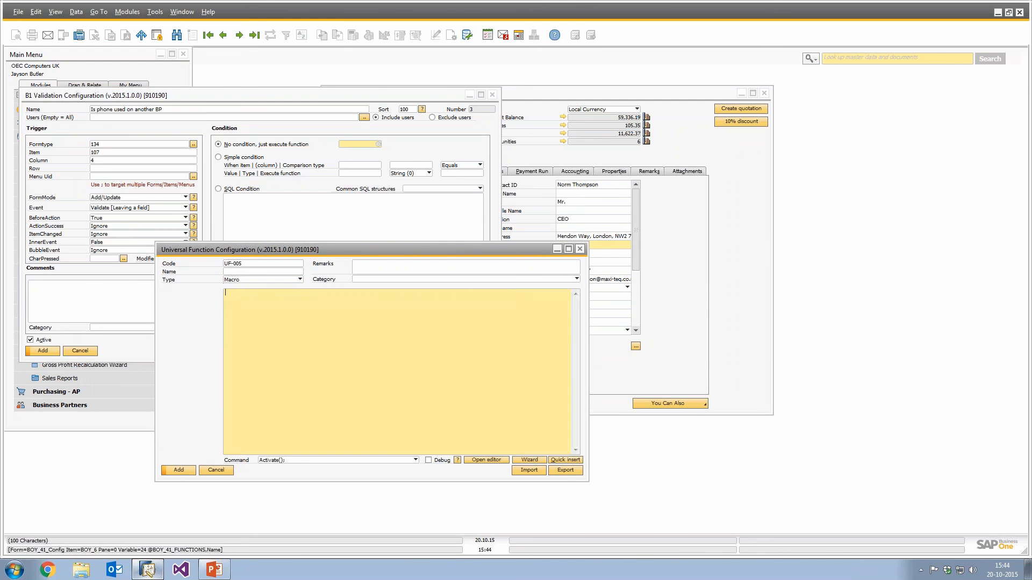
left_click(233, 273)
type("Is P")
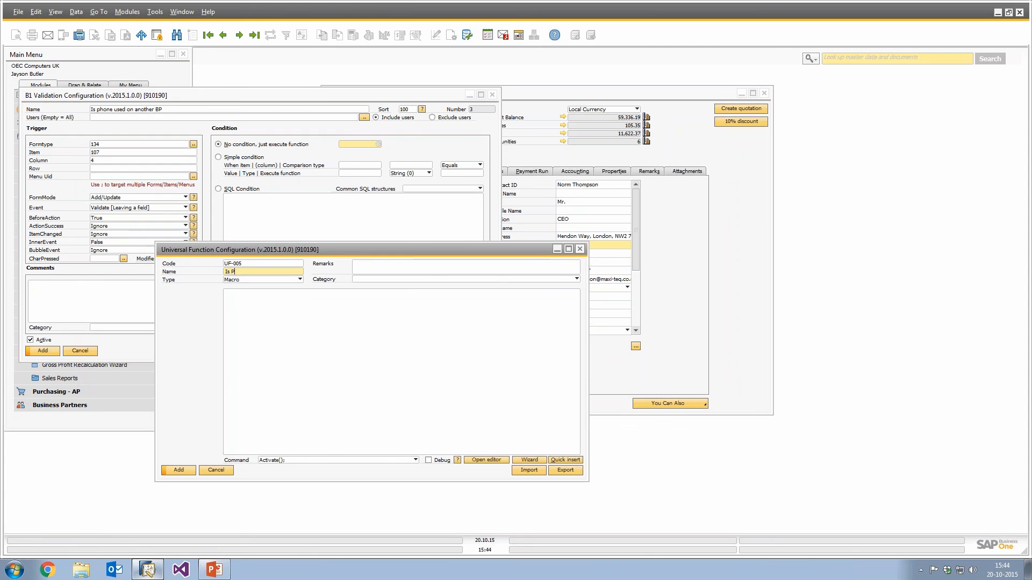
type("phone used on another BP")
key("Return")
left_click(223, 471)
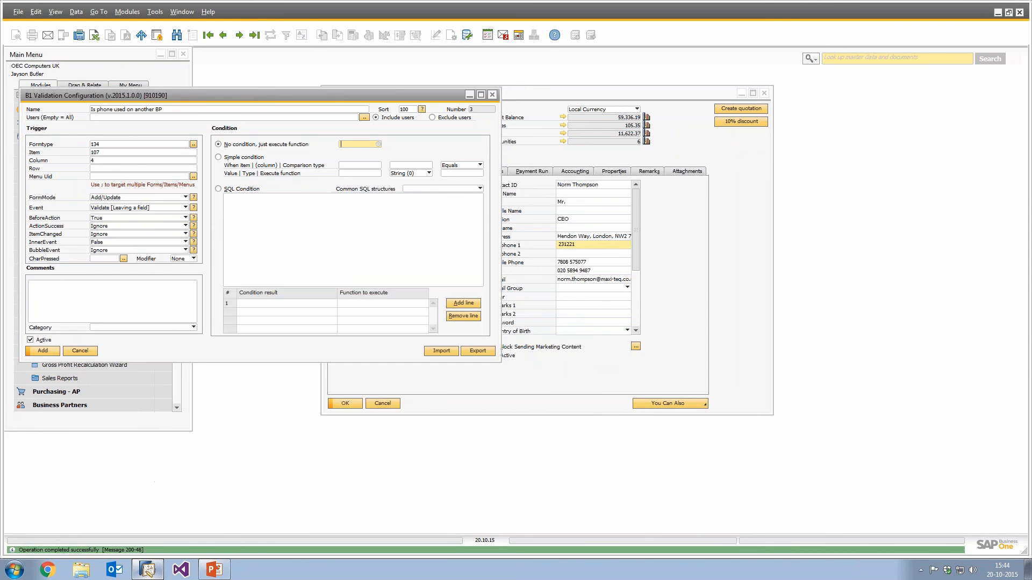
Set the validation to execute function UF-005 and add the validation configuration.
left_click(53, 352)
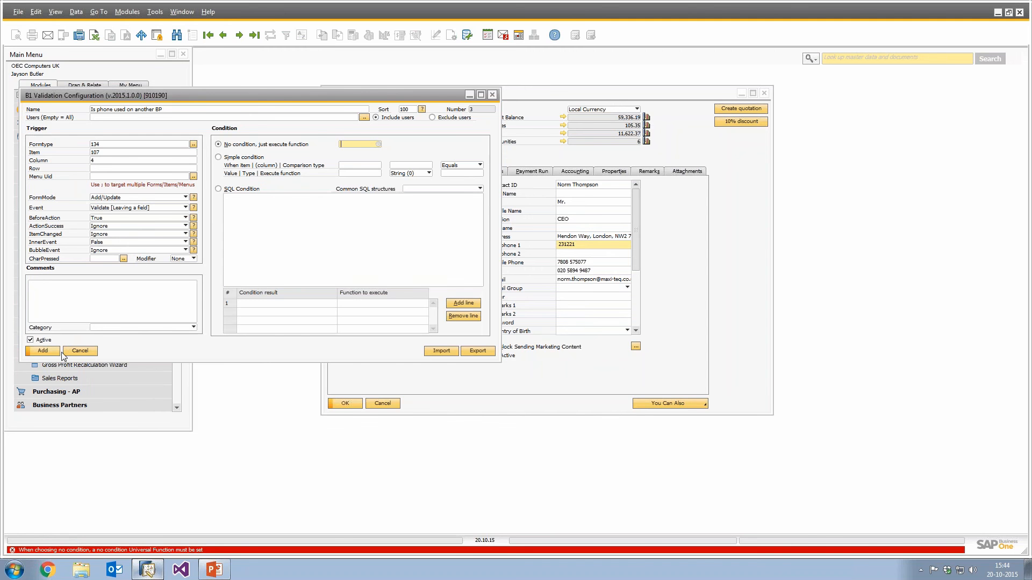
key("Tab")
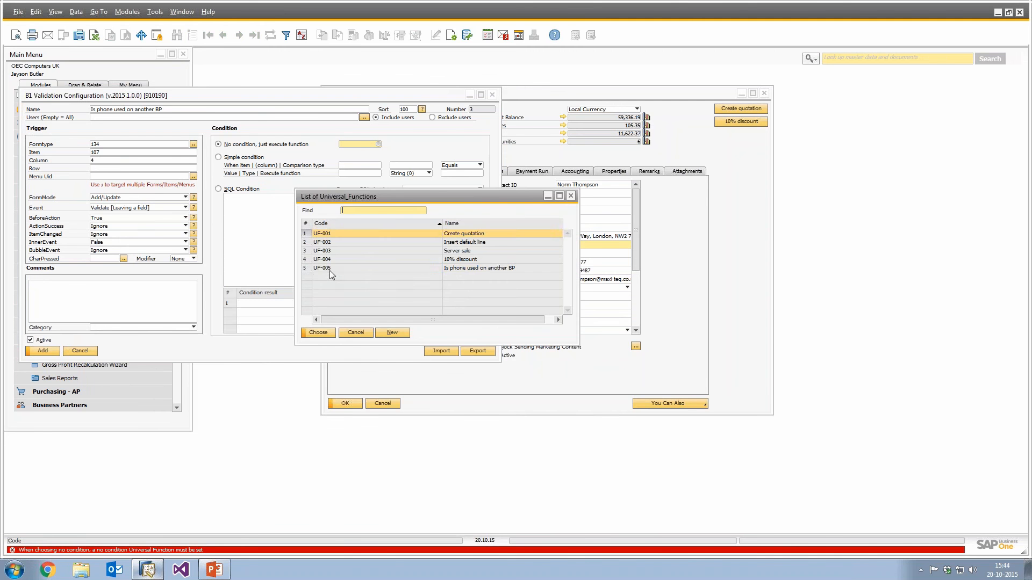
double_click(330, 268)
key("Return")
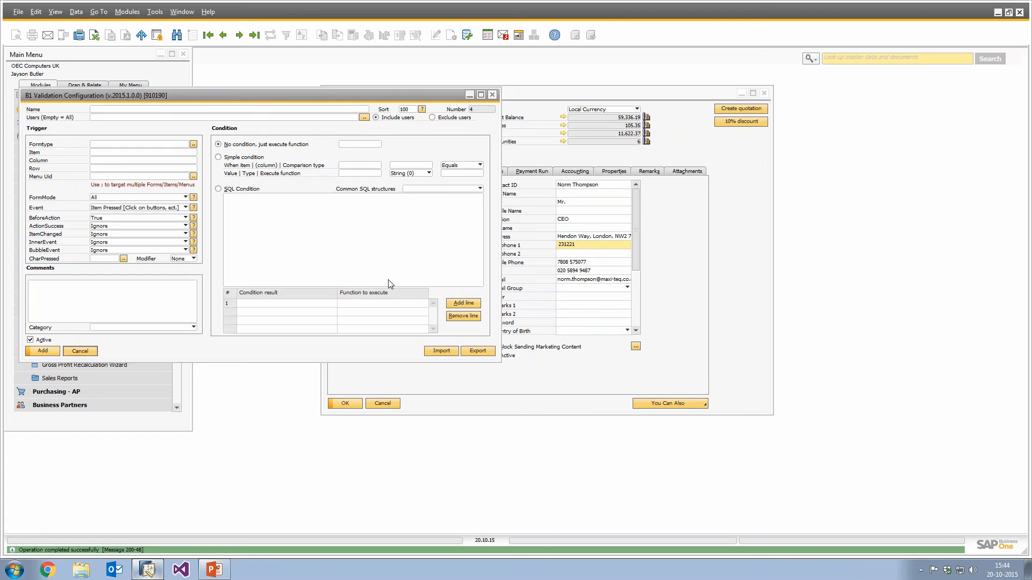
Reopen the Telephone 1 validation configuration and open its linked UF-005 universal function.
key("Escape")
right_click(610, 249)
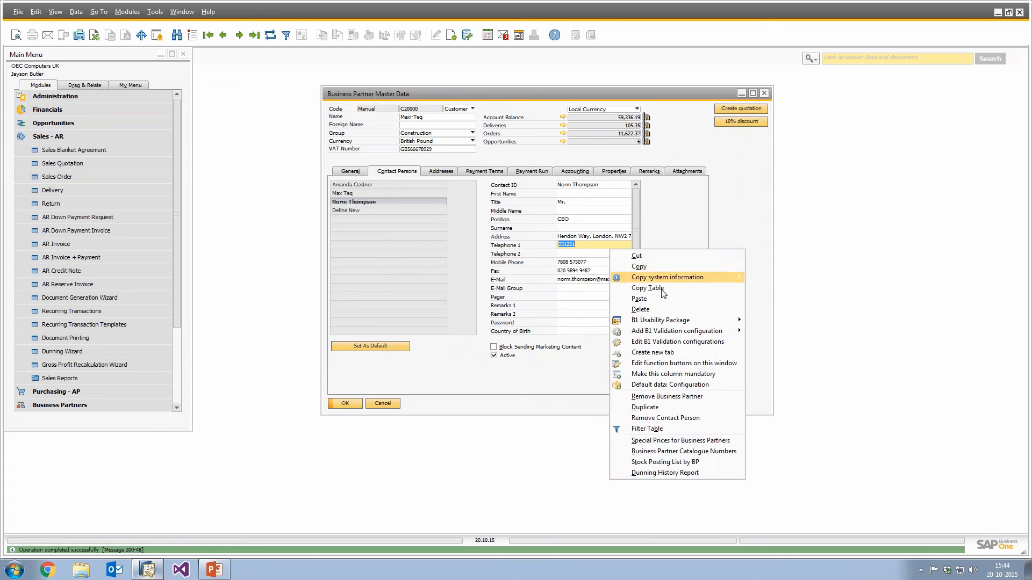
left_click(673, 342)
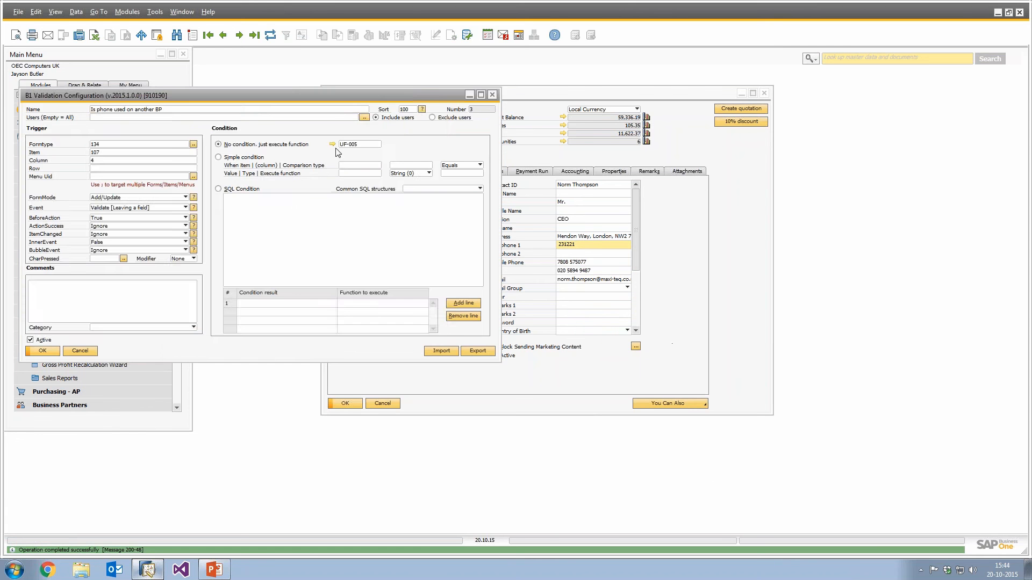
left_click(332, 144)
key("Escape")
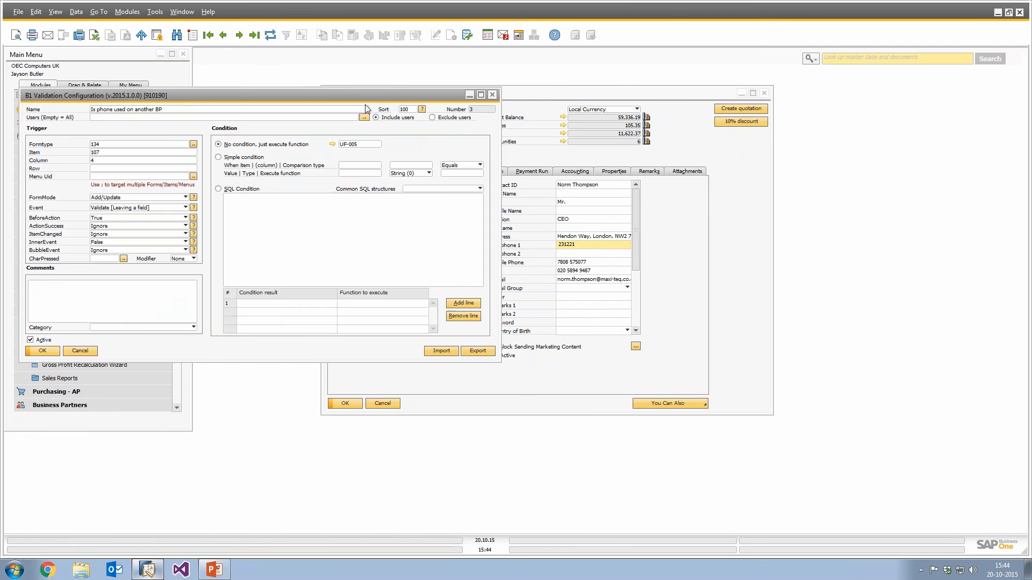
key("Escape")
left_click_drag(303, 99, 628, 111)
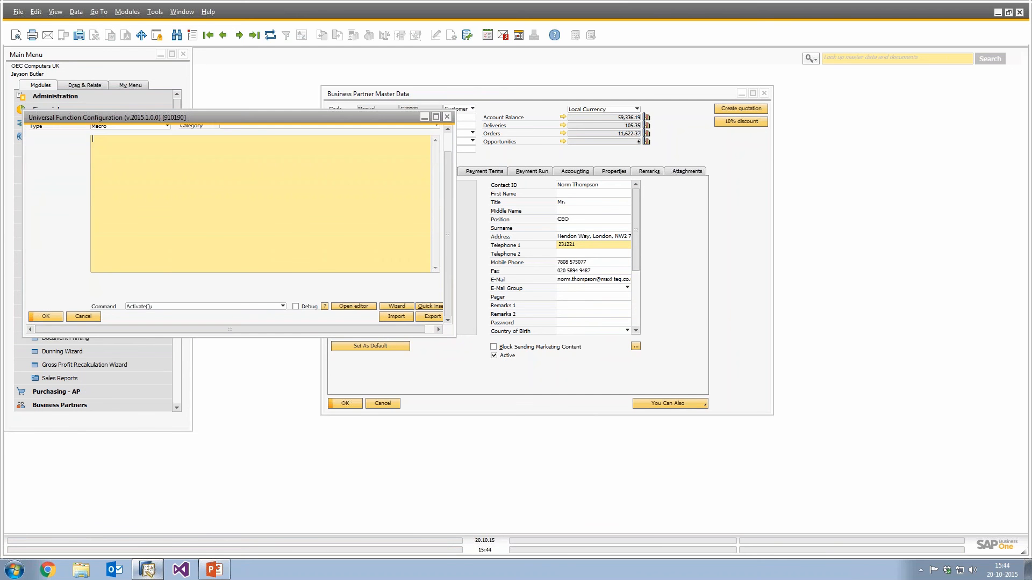
left_click_drag(410, 112, 881, 254)
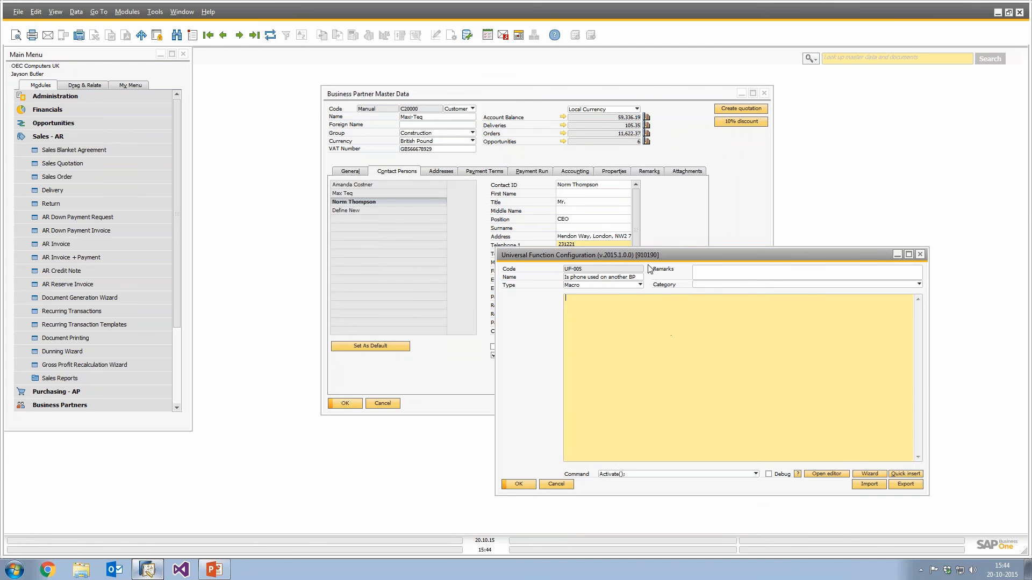
left_click_drag(537, 93, 370, 82)
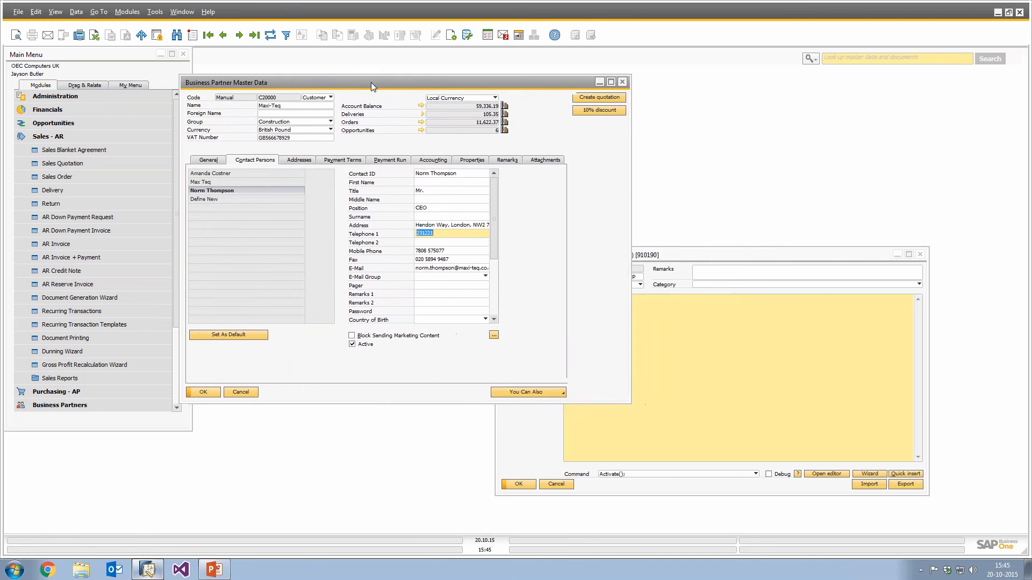
left_click(757, 334)
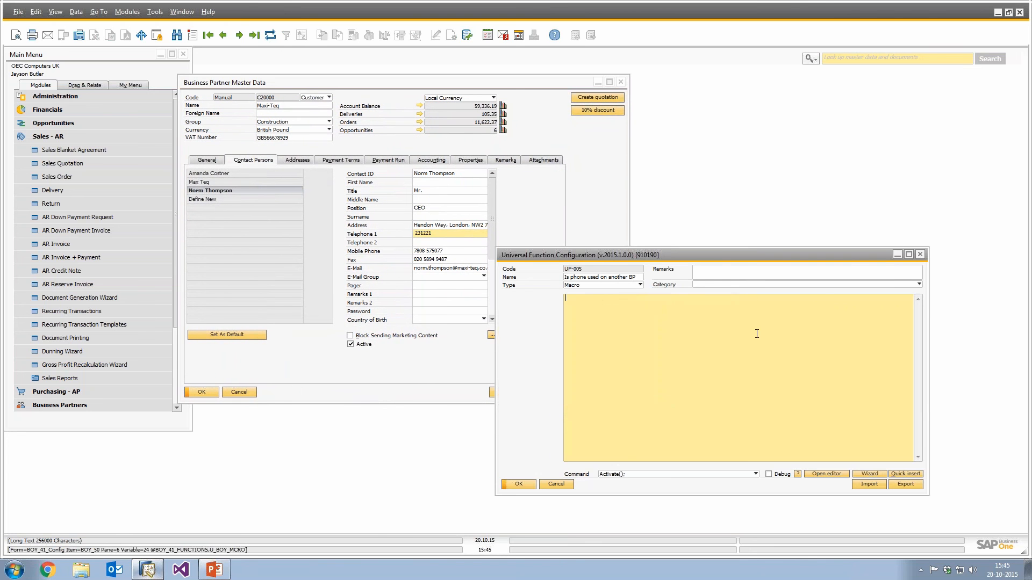
type("@STORE1 = SQL(SELECT CO")
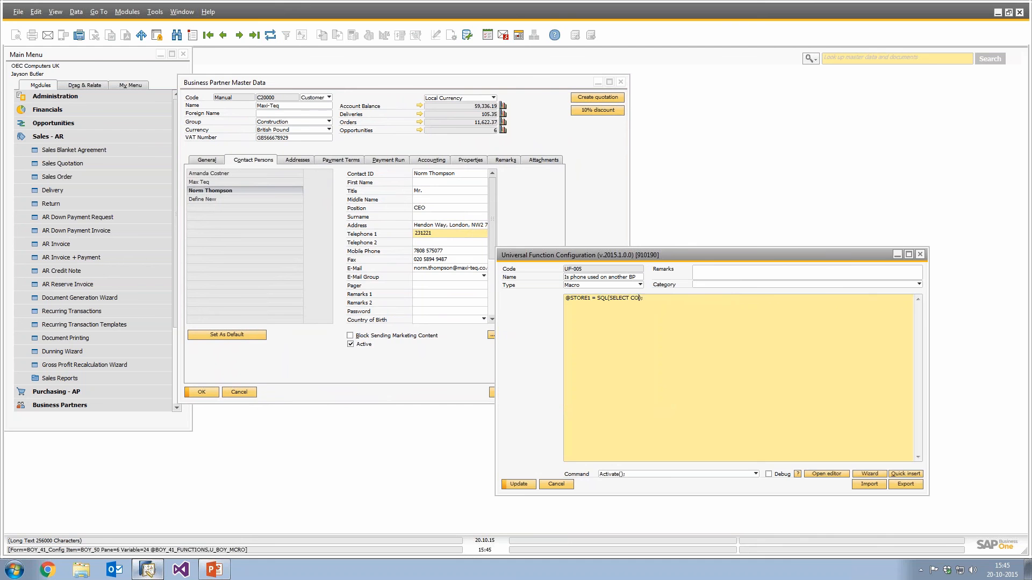
type("UNT()")
key("Left")
type("*) FROM OPC")
key("BackSpace")
key("BackSpace")
type("CPR WHERE Tel1 = $[]$107.")
mouse_move(422, 232)
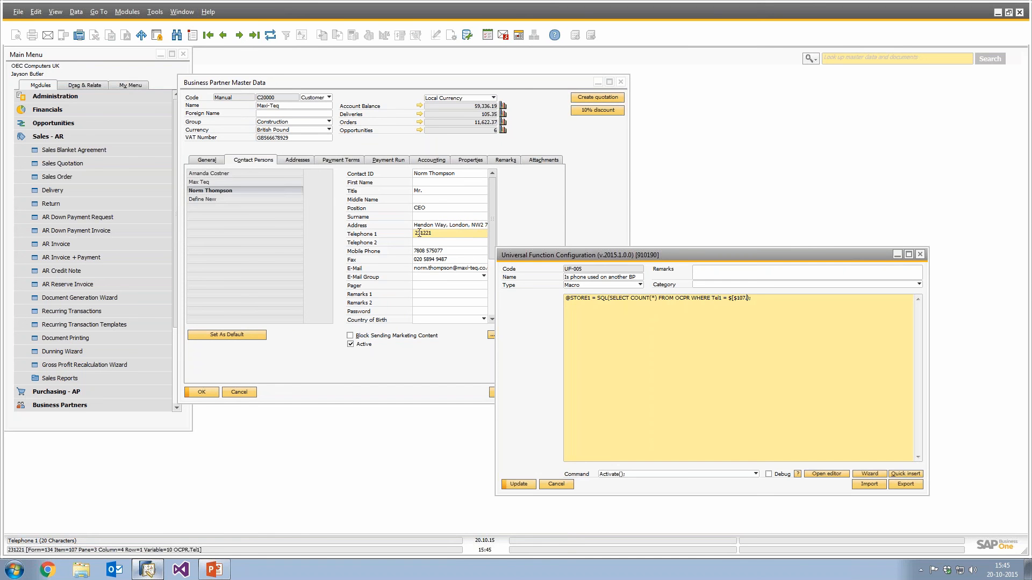
type("4.0.1] AND CardCoed")
Complete the query with AND CardCode != $[$4.0.0]); to exclude the current business partner.
key("BackSpace")
key("BackSpace")
type("de != ")
type("$[$")
type("4.0.")
type("0")
type("]); ")
type("IF(")
type("@STORE")
type(" <> 0")
type(")")
key("Return")
type("BEGIN")
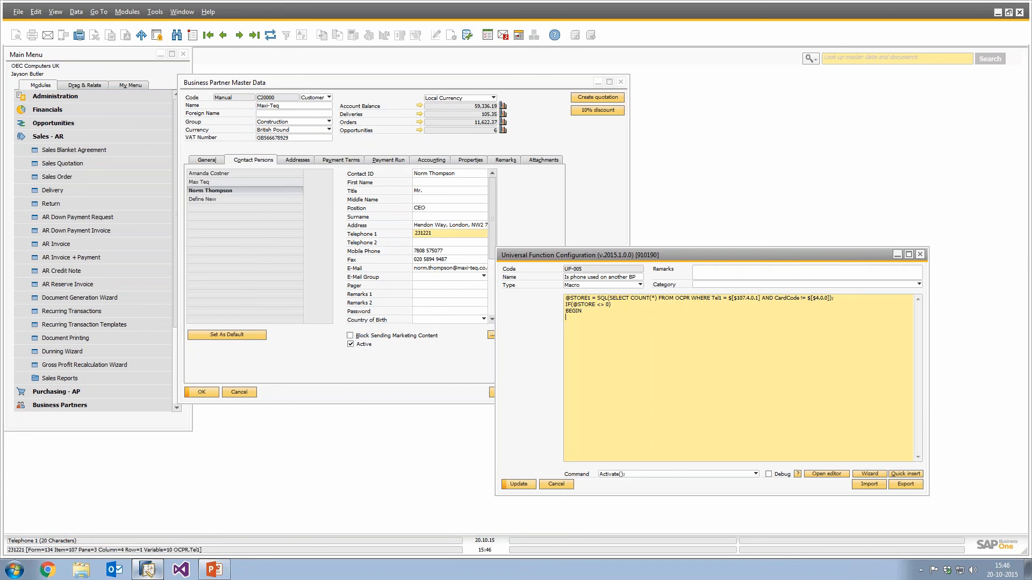
key("Return")
type("END")
Look up the BackColor command and its arguments in the Command Wizard, then close the wizard.
left_click(870, 473)
left_click_drag(183, 133, 444, 205)
left_click(405, 221)
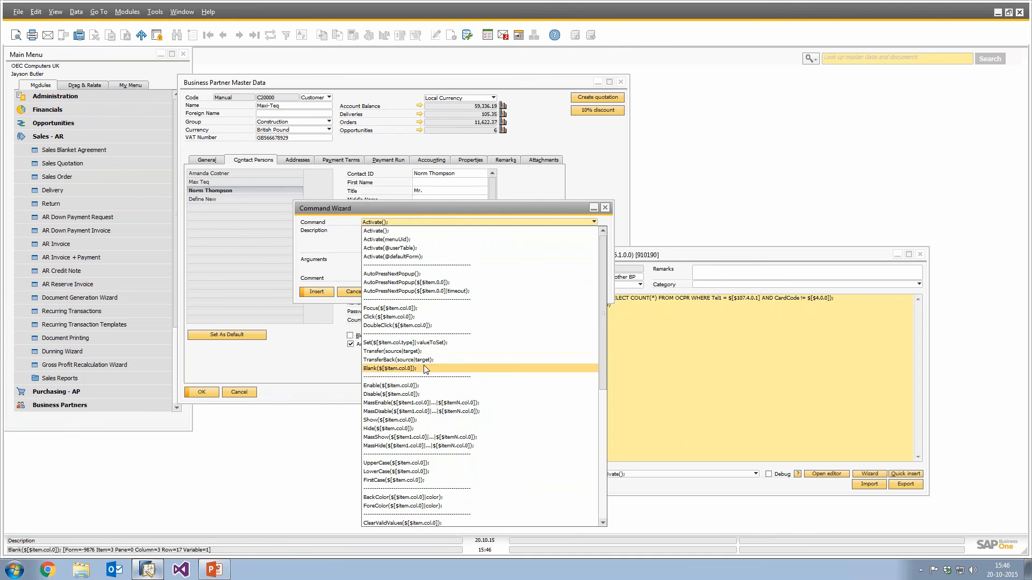
scroll(424, 368, "down", 1)
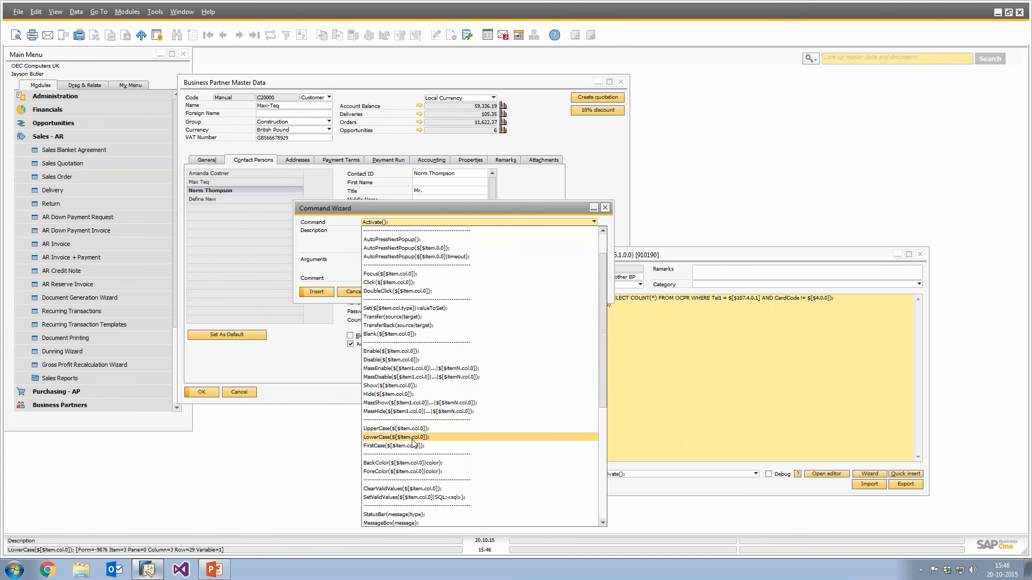
left_click(412, 462)
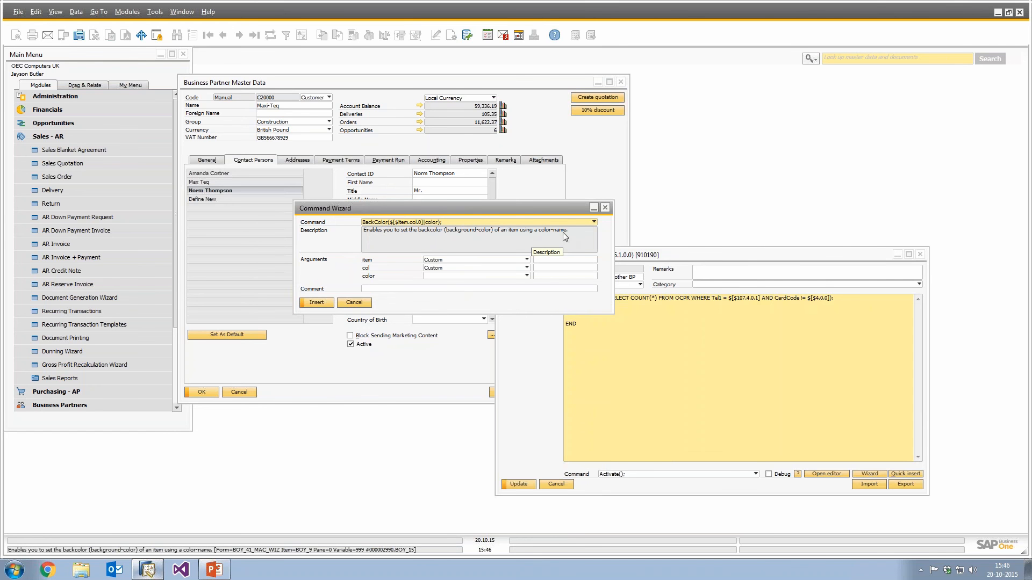
left_click_drag(406, 208, 440, 262)
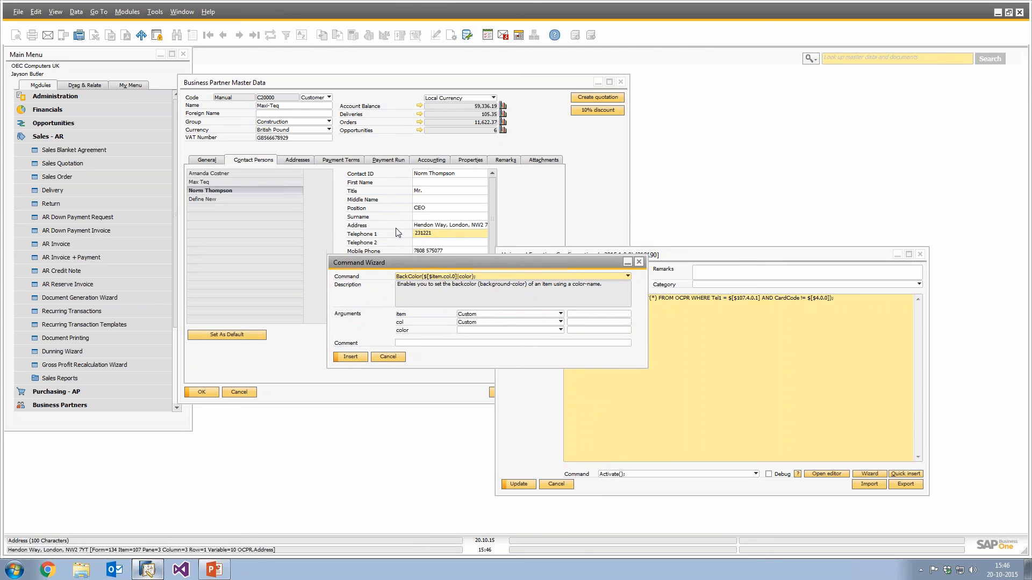
left_click(638, 262)
Add BackColor($[$107.4.0.1]|RED); between BEGIN and END and update the universal function.
type("Back")
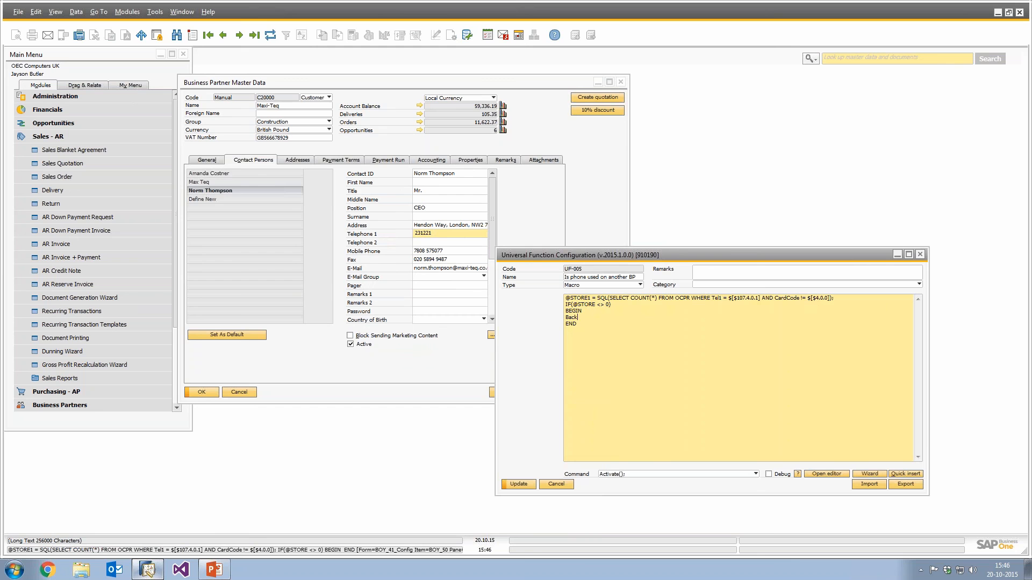
type("Color($[$107.4.0.1]|RED);")
left_click(518, 484)
Copy Parameter Technology's contact Telephone 1 number and paste it into the Maxi-Teq contact's Telephone 1 to test the macro.
left_click_drag(565, 255, 627, 262)
left_click(236, 113)
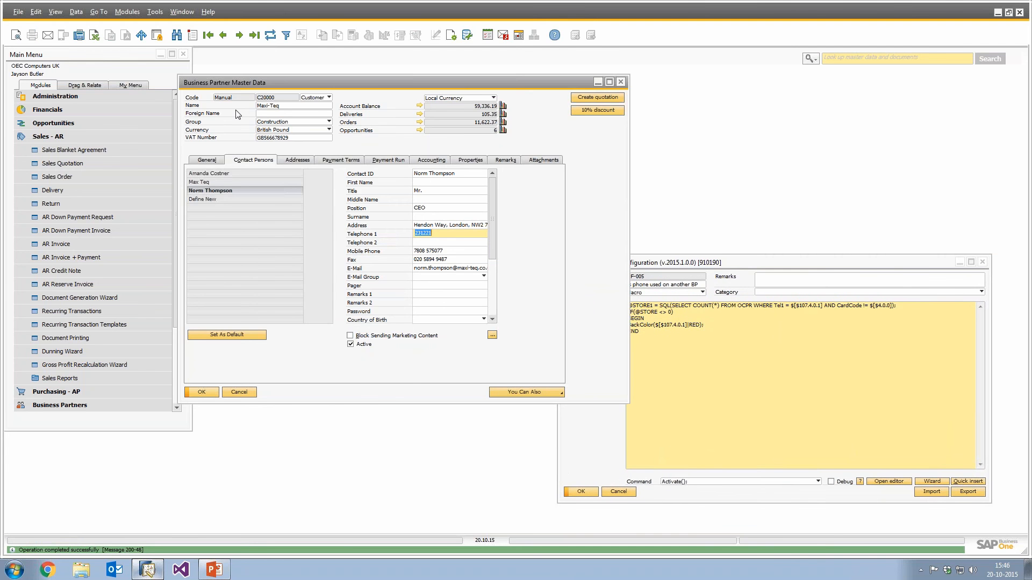
key("ctrl+Right")
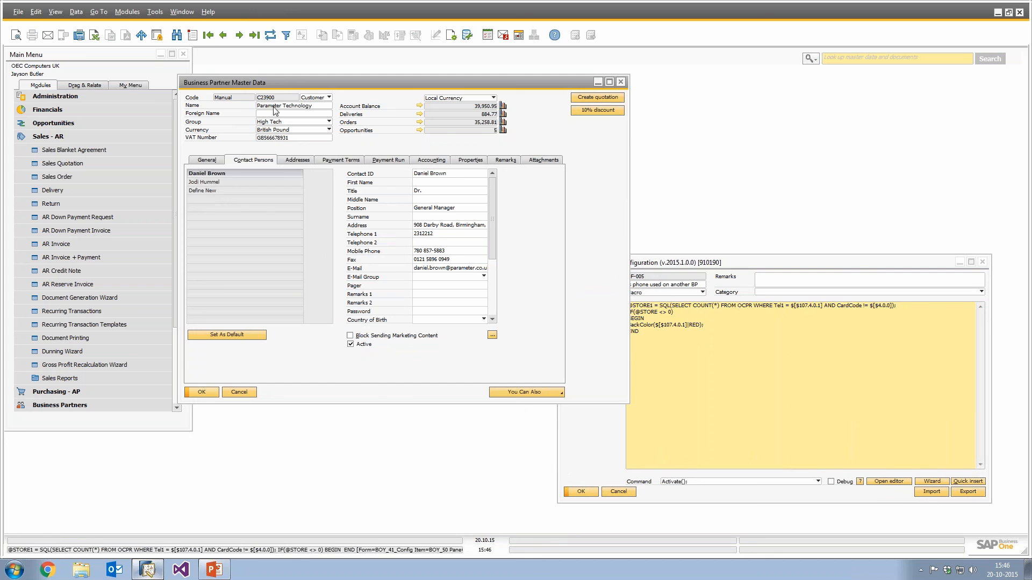
left_click(429, 234)
key("ctrl+c")
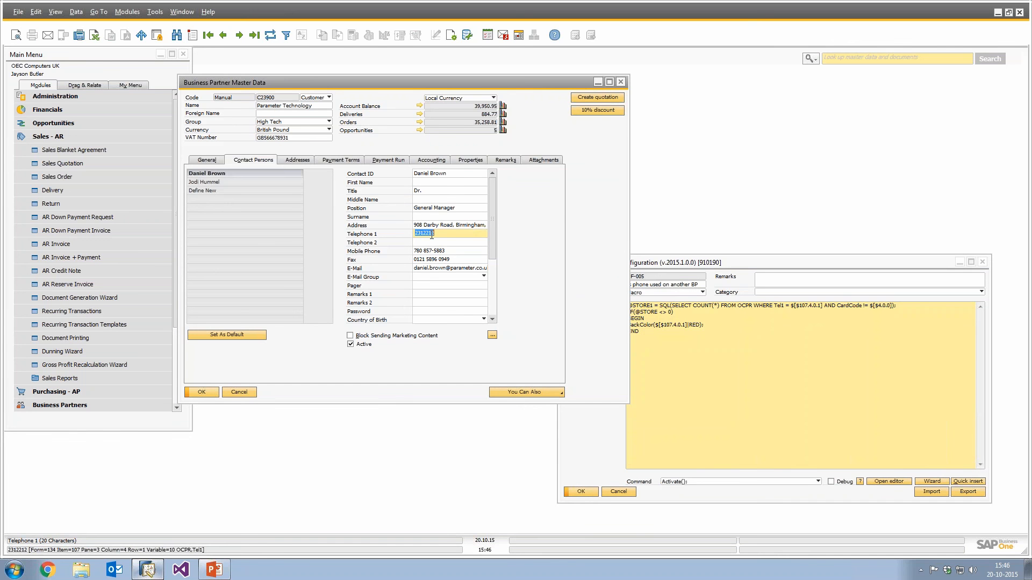
key("ctrl+Left")
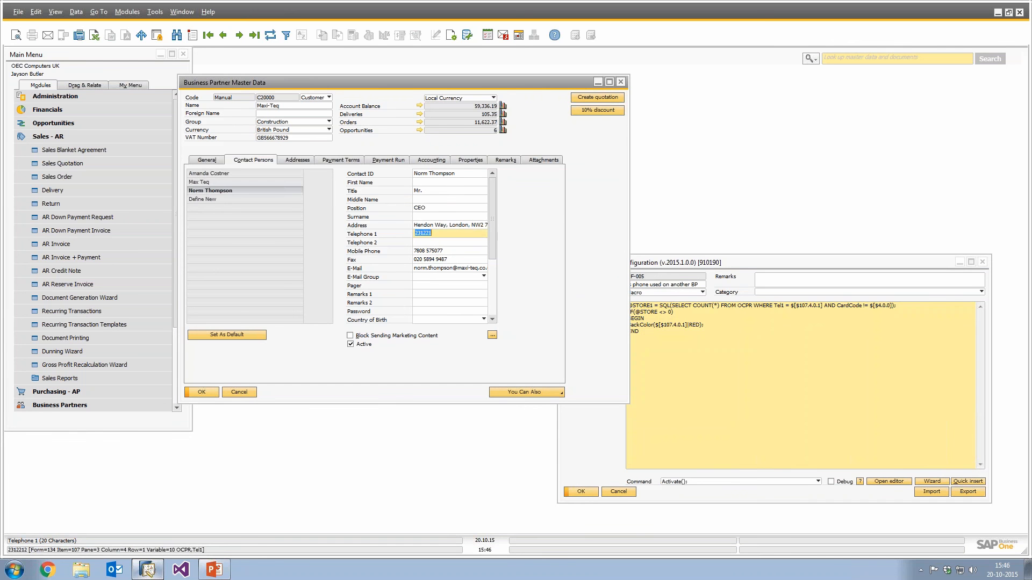
key("ctrl+v")
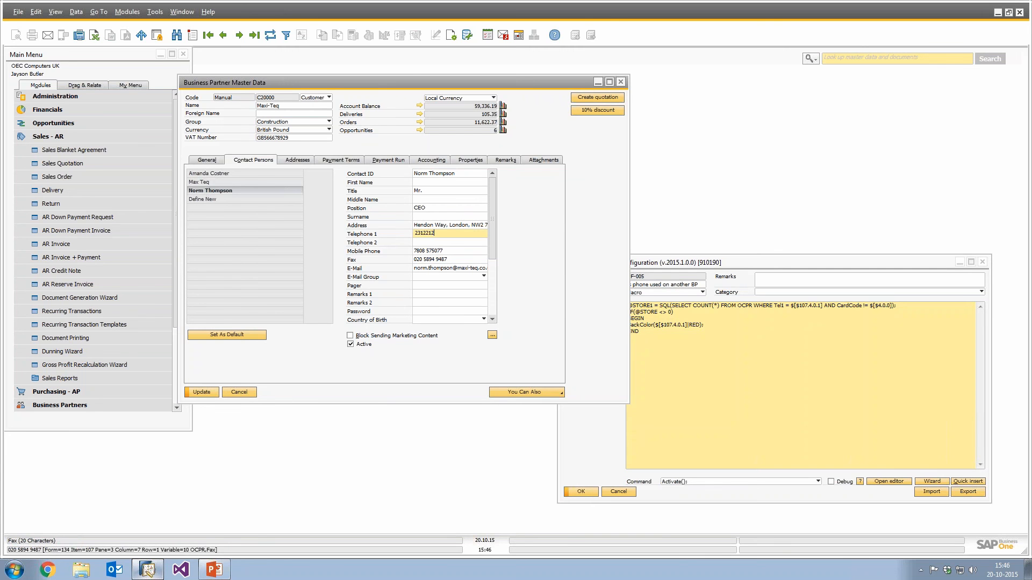
key("Tab")
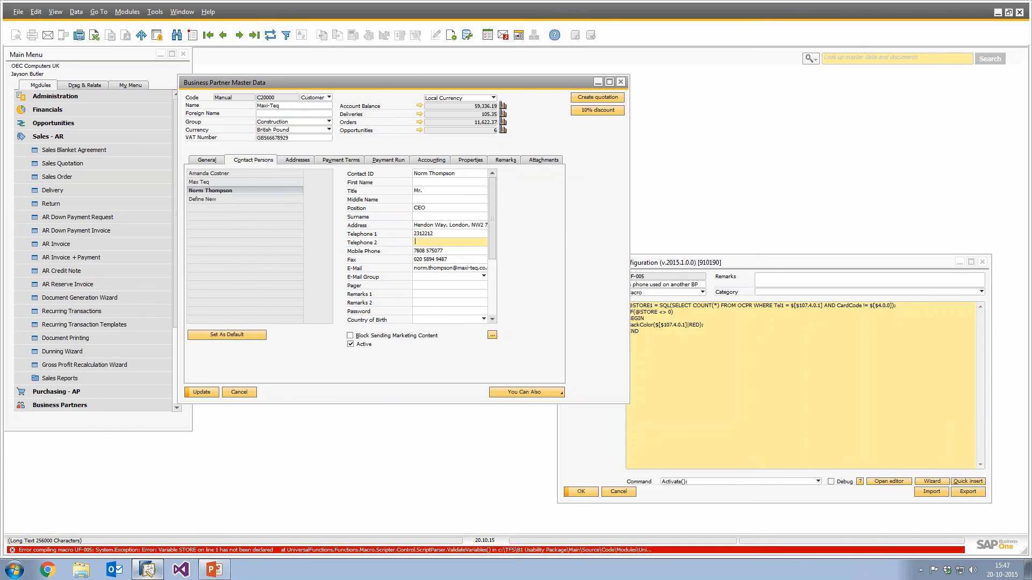
left_click(766, 422)
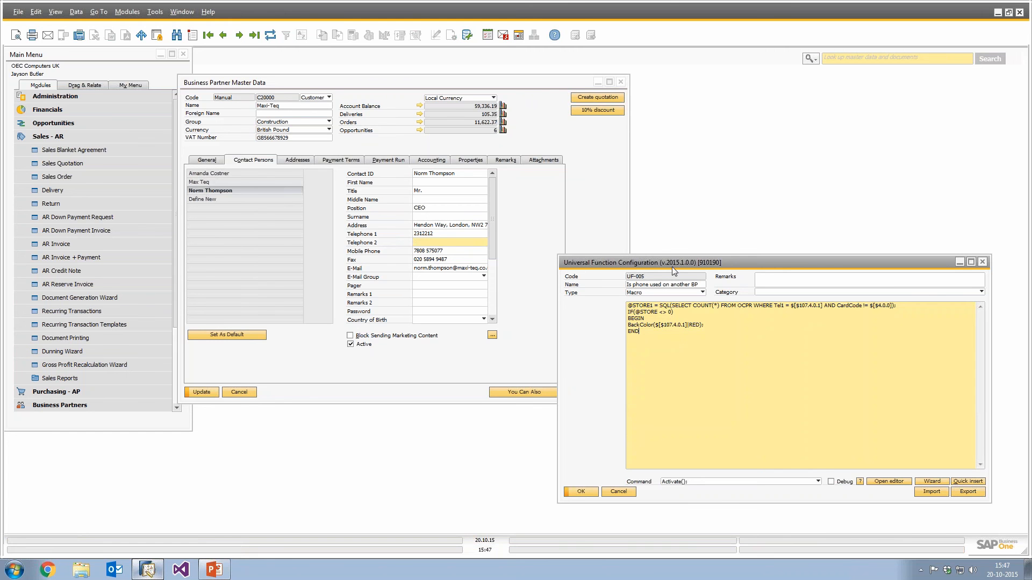
left_click_drag(671, 266, 595, 264)
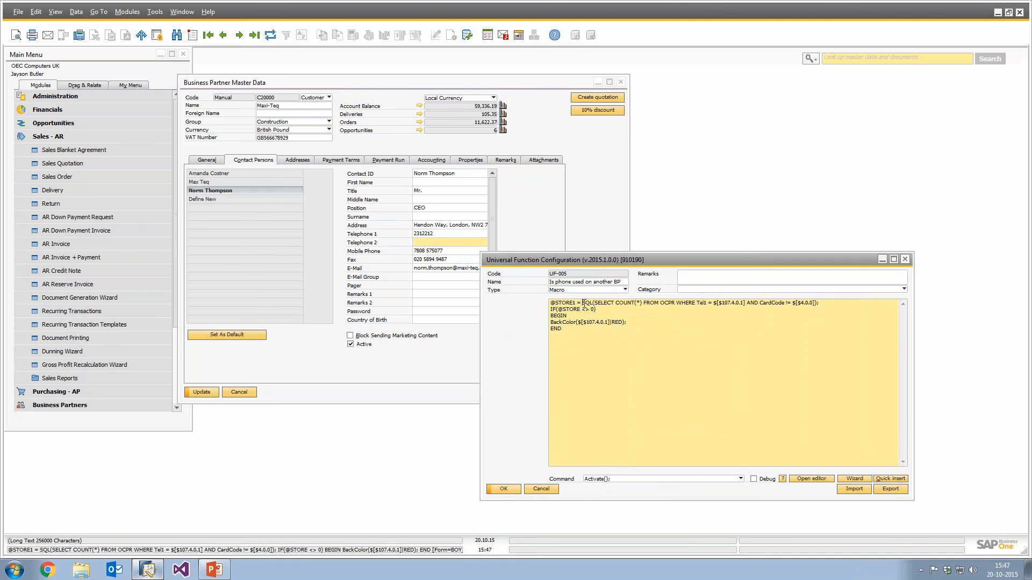
left_click(583, 303)
left_click(582, 309)
type("1")
key("ctrl+Return")
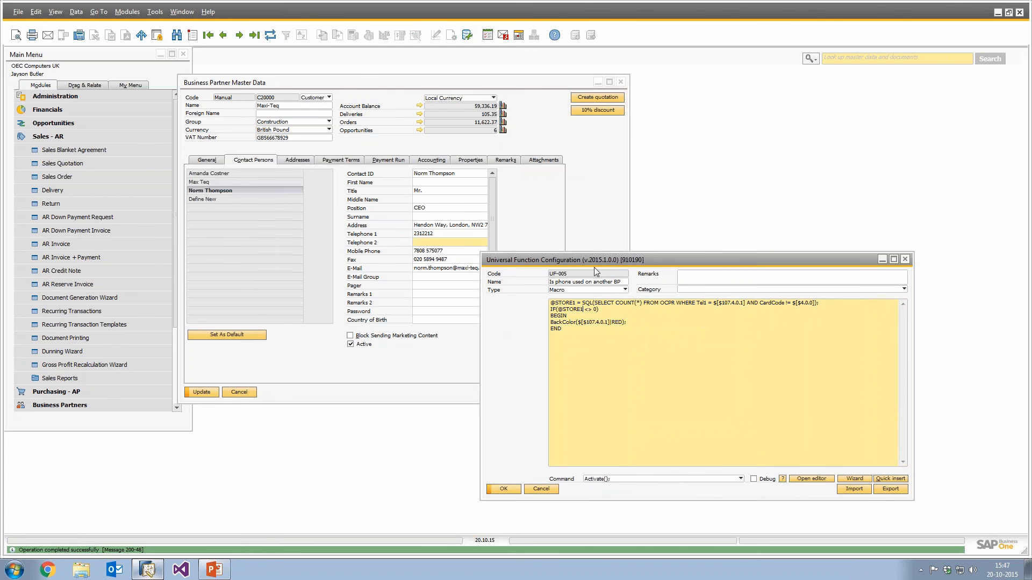
Test Telephone 1 with a new number and then with the pasted duplicate number.
left_click_drag(594, 263, 645, 260)
left_click(431, 235)
key("ctrl+c")
type("123")
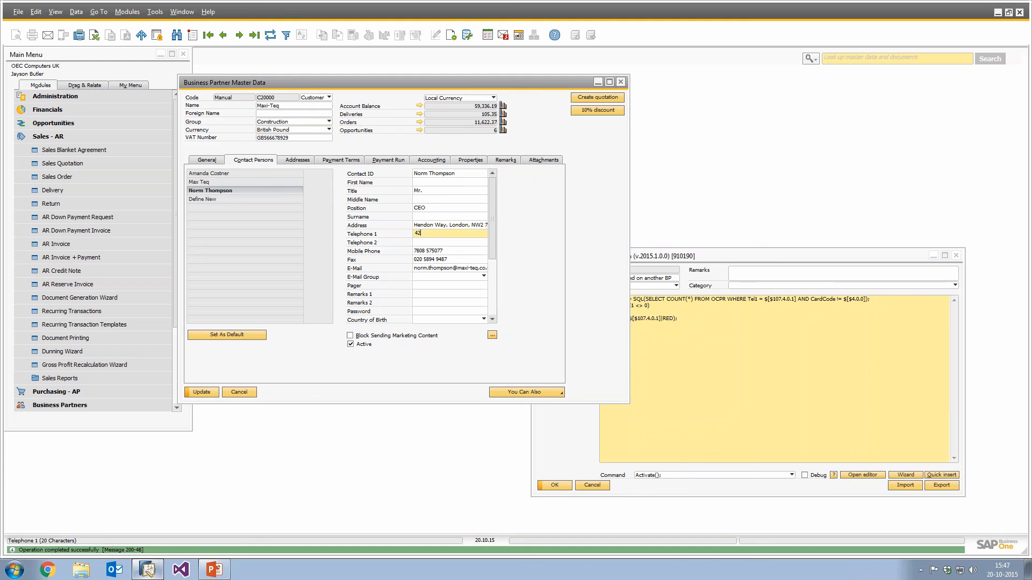
key("Tab")
left_click(435, 234)
key("ctrl+v")
key("Tab")
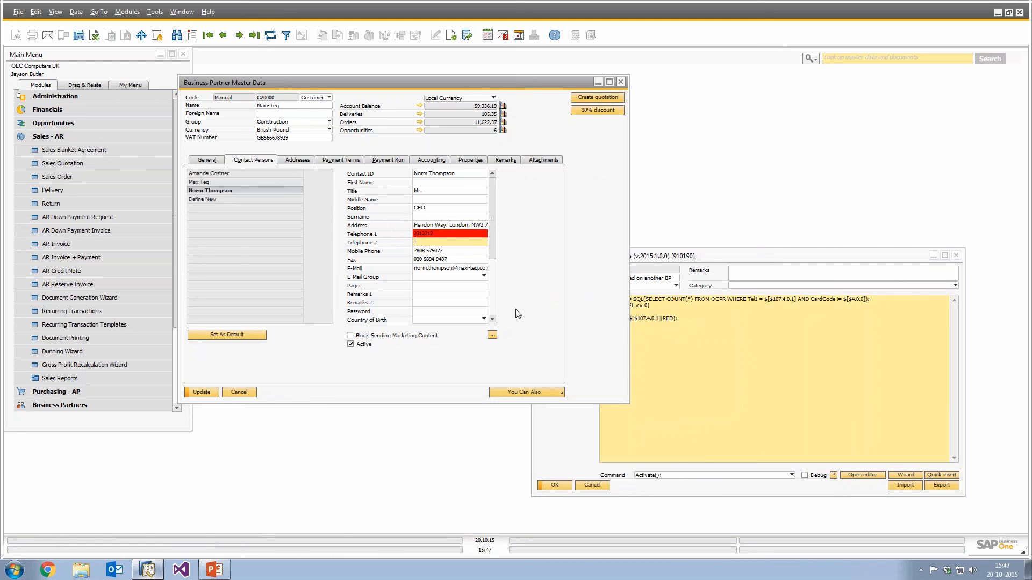
left_click(796, 395)
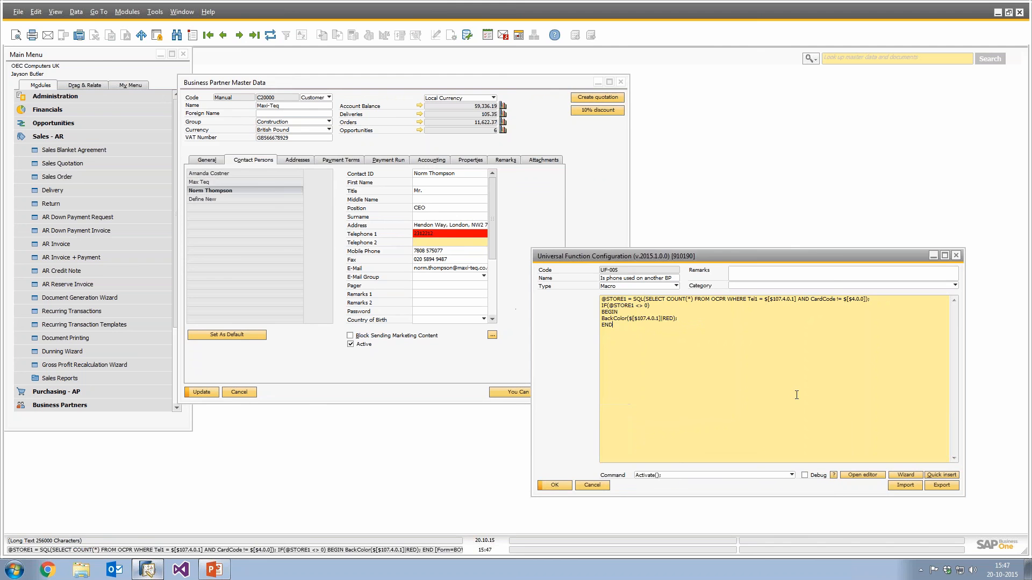
Enter other unique numbers into Telephone 1 to check the field's background colour.
left_click(430, 234)
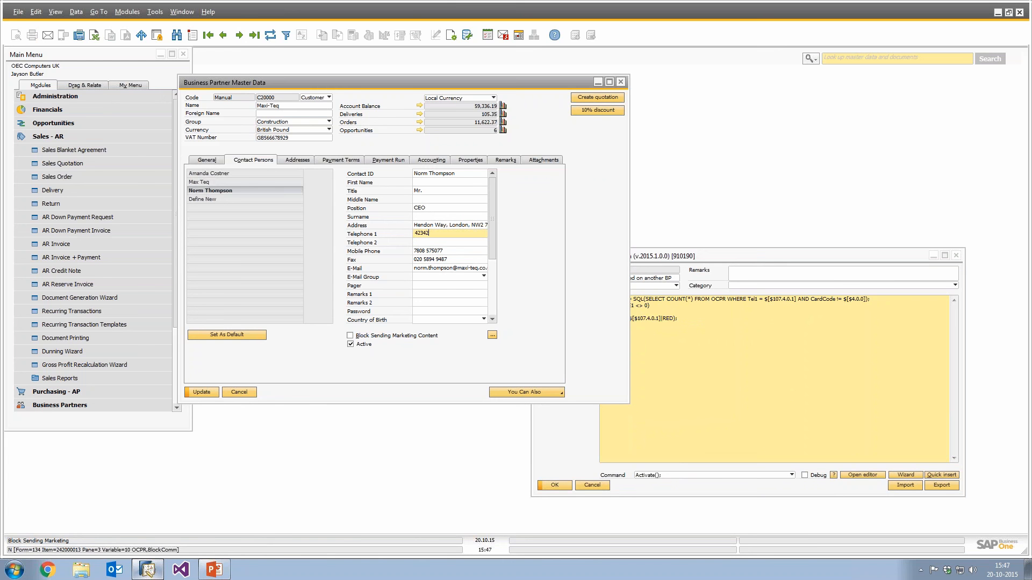
key("Tab")
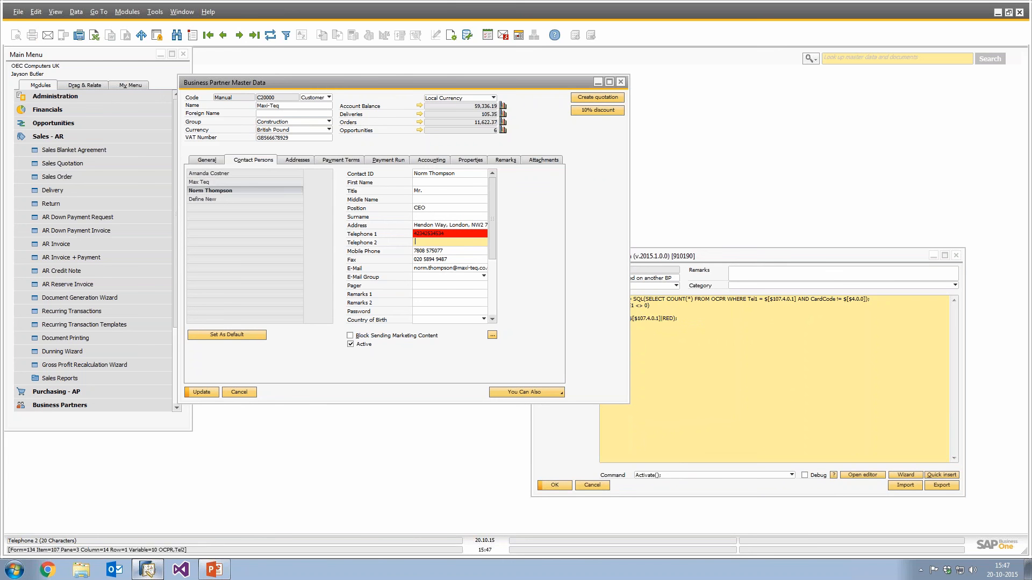
left_click(430, 234)
type("423423")
key("Tab")
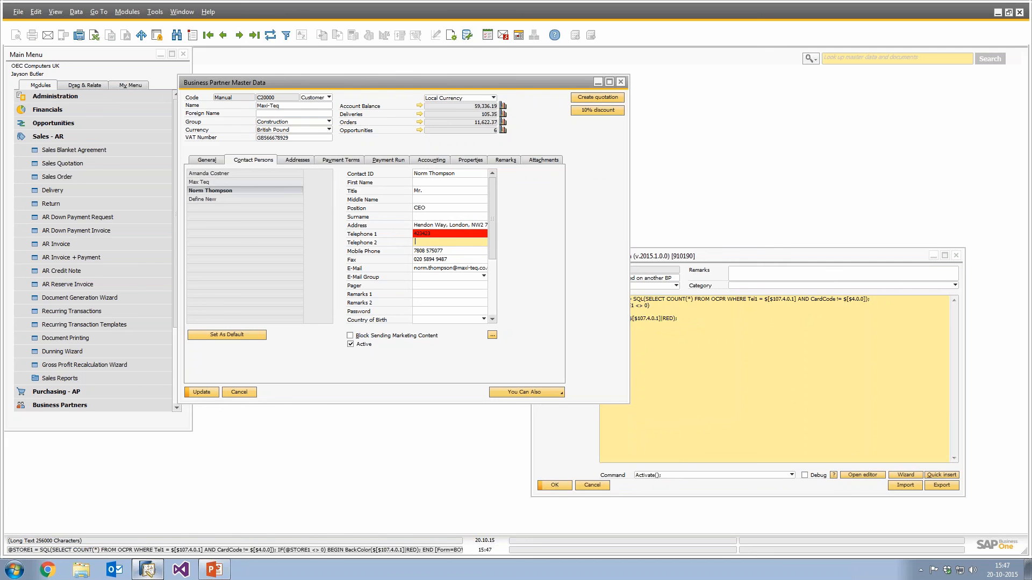
Add an ELSE BEGIN block with BackColor($[$107.4.0.1]|WHITE); and END, then update the universal function.
left_click(613, 325)
key("Return")
type("ELSE ")
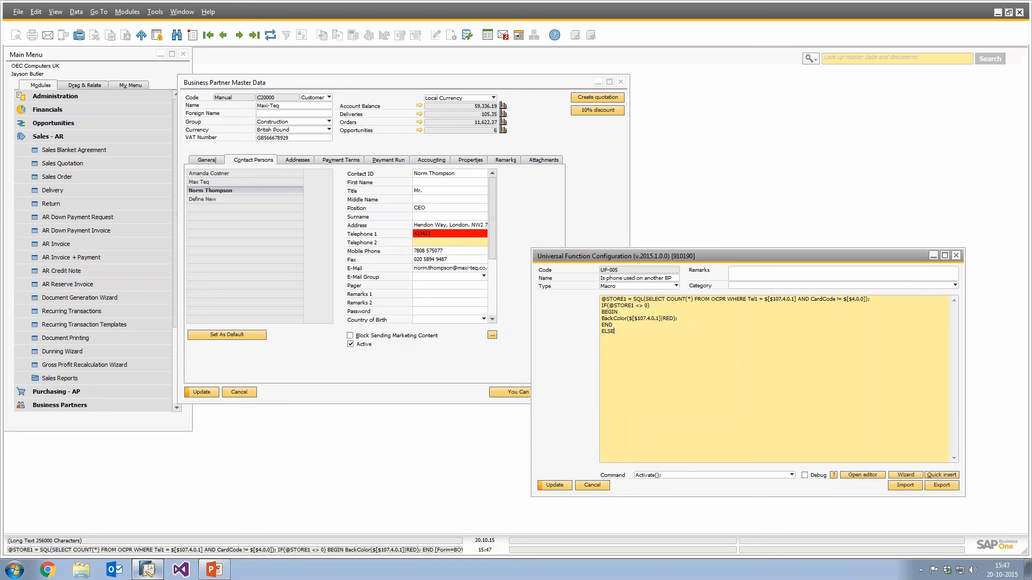
type("BEGIN")
key("shift+End")
key("ctrl+c")
key("Down")
key("Down")
key("ctrl+v")
double_click(670, 344)
type("WHITE")
left_click(555, 485)
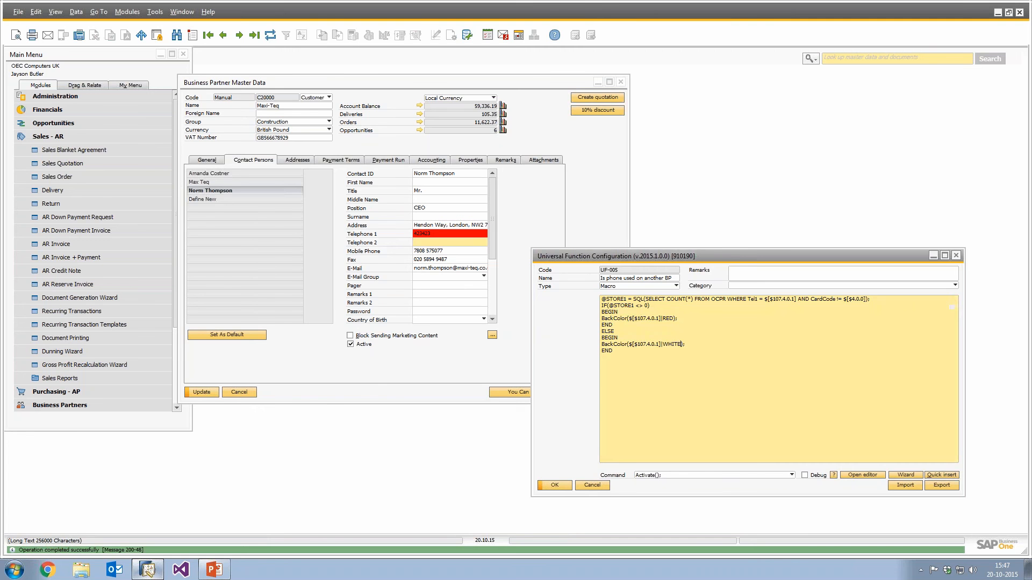
left_click(450, 234)
type("432423")
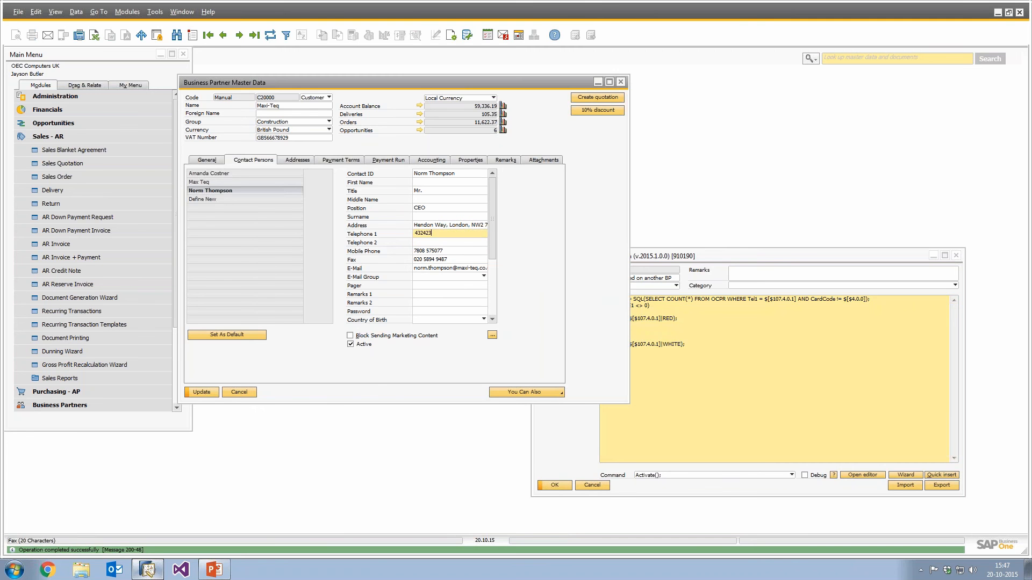
key("Tab")
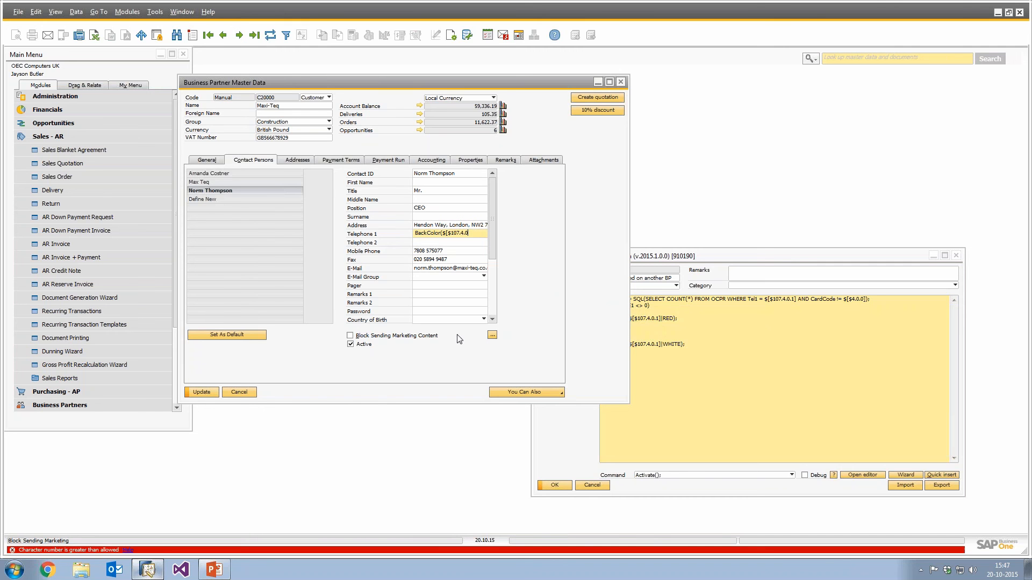
key("shift+Home")
key("BackSpace")
Copy Parameter Technology's contact Telephone 1 and paste it into the Maxi-Teq contact's Telephone 1 to retest the macro.
key("ctrl+Right")
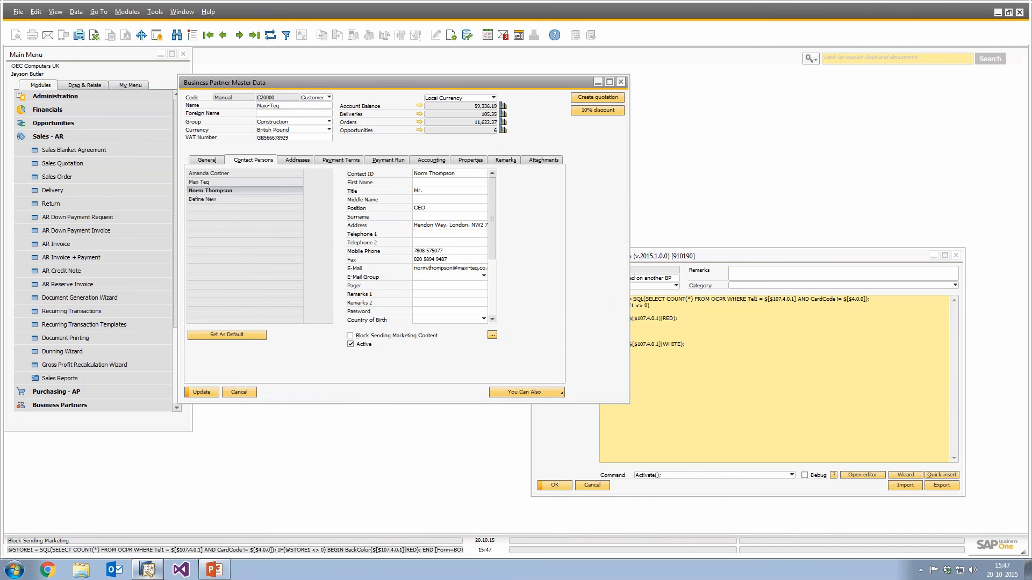
key("Return")
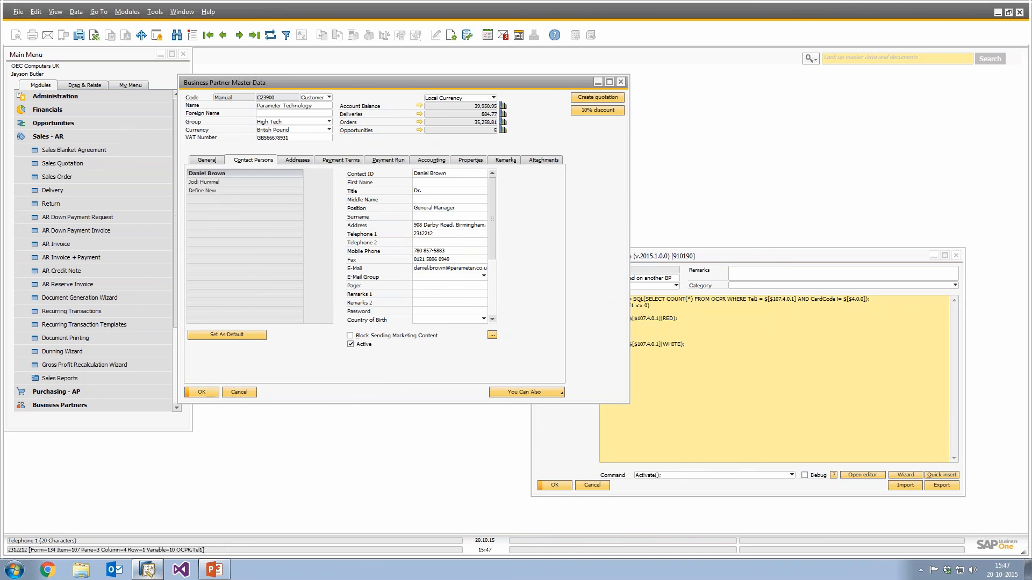
left_click(423, 234)
key("ctrl+c")
key("Tab")
key("ctrl+Left")
left_click(423, 234)
key("ctrl+v")
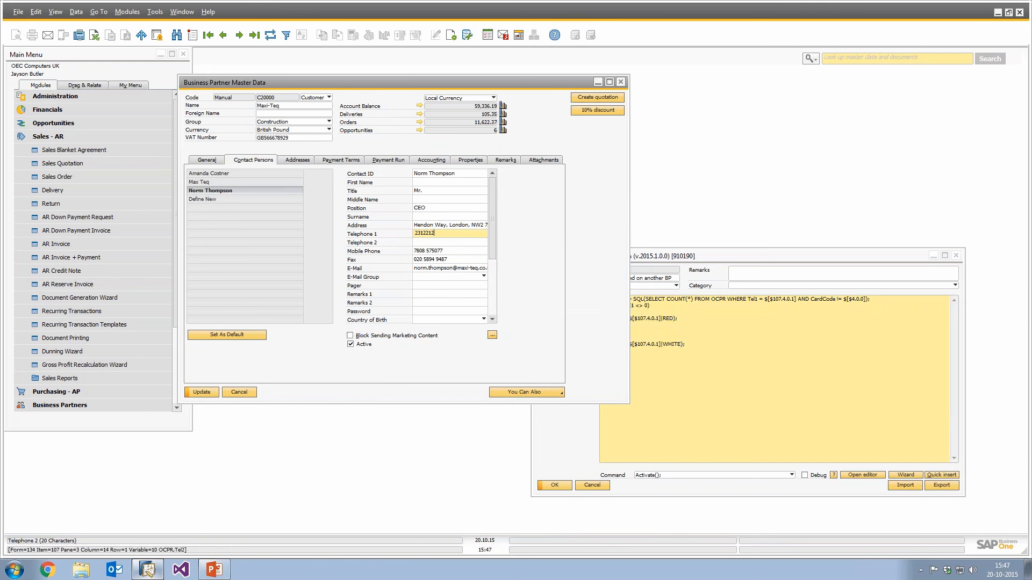
key("Tab")
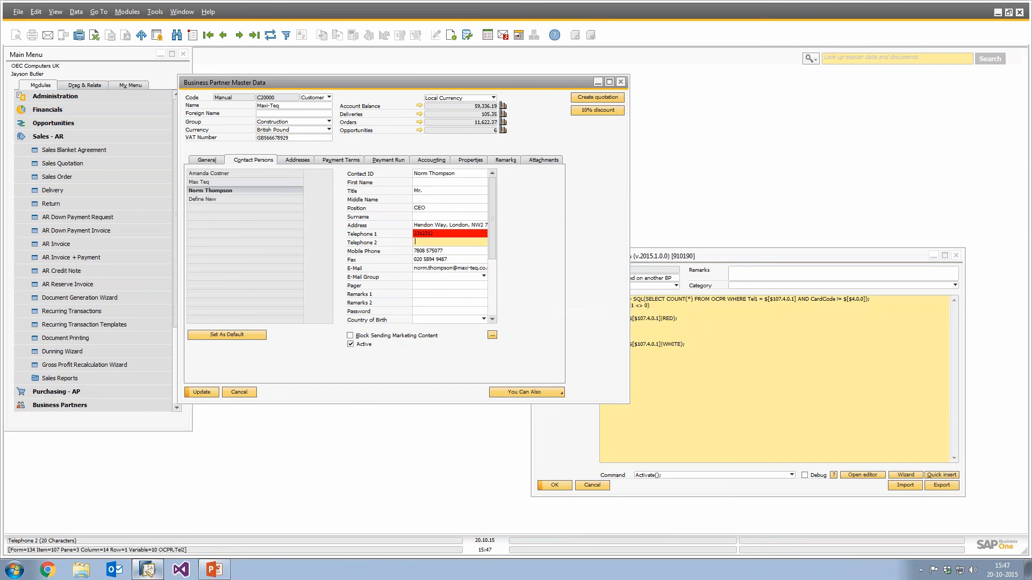
Replace Telephone 1 with a unique number to check that the background colour resets.
left_click(423, 234)
type("2343")
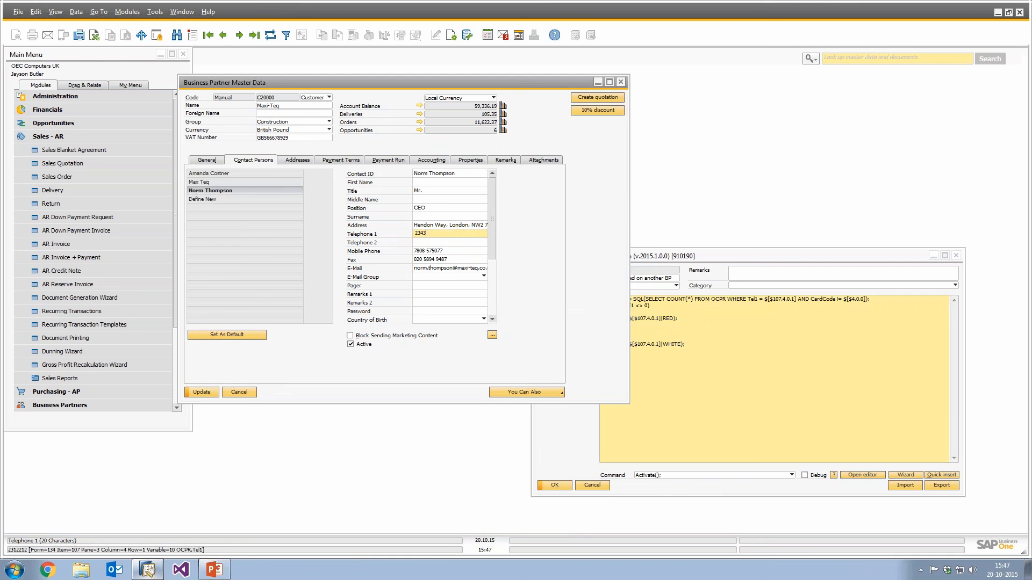
key("Tab")
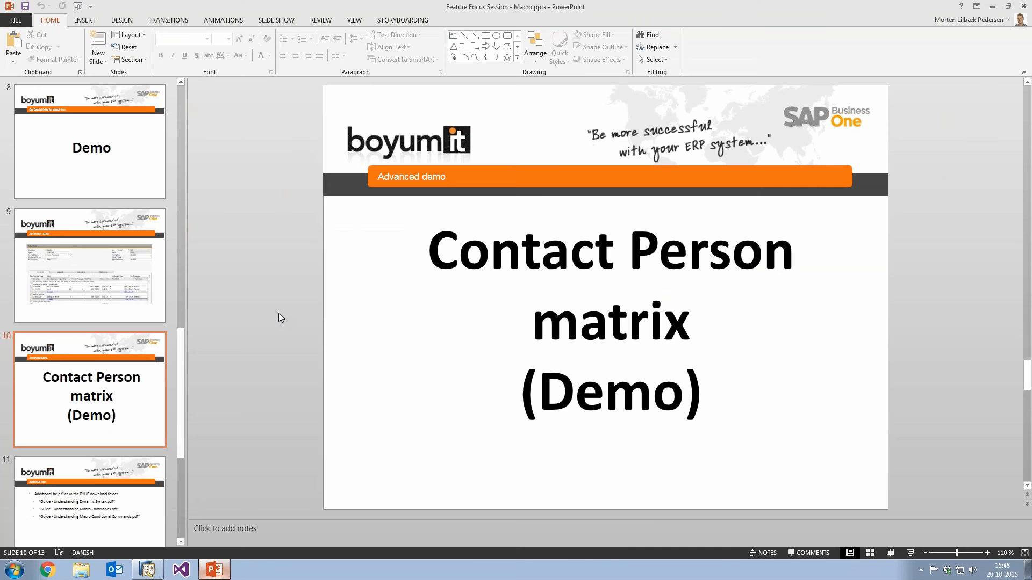
key("shift+F5")
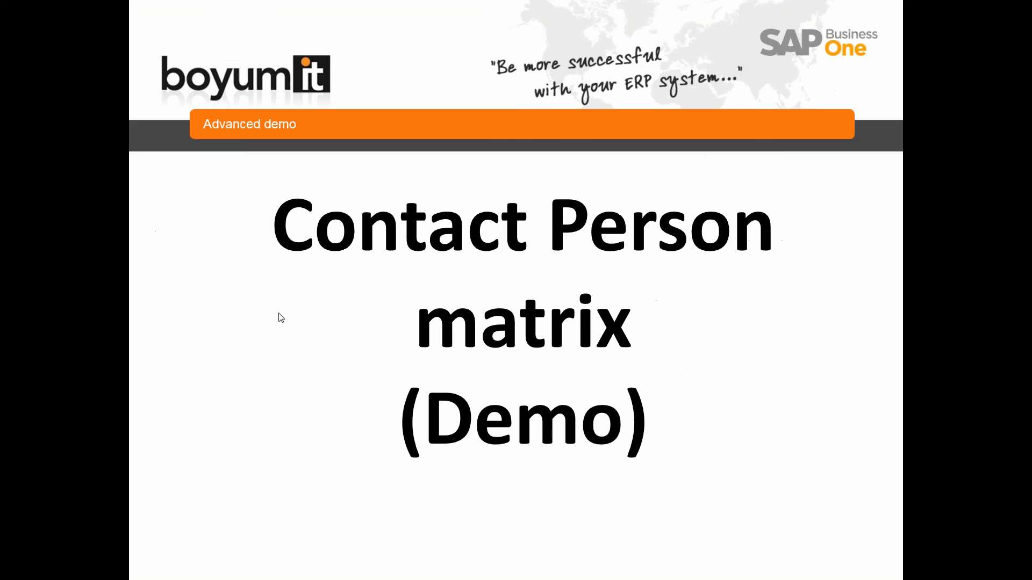
key("Right")
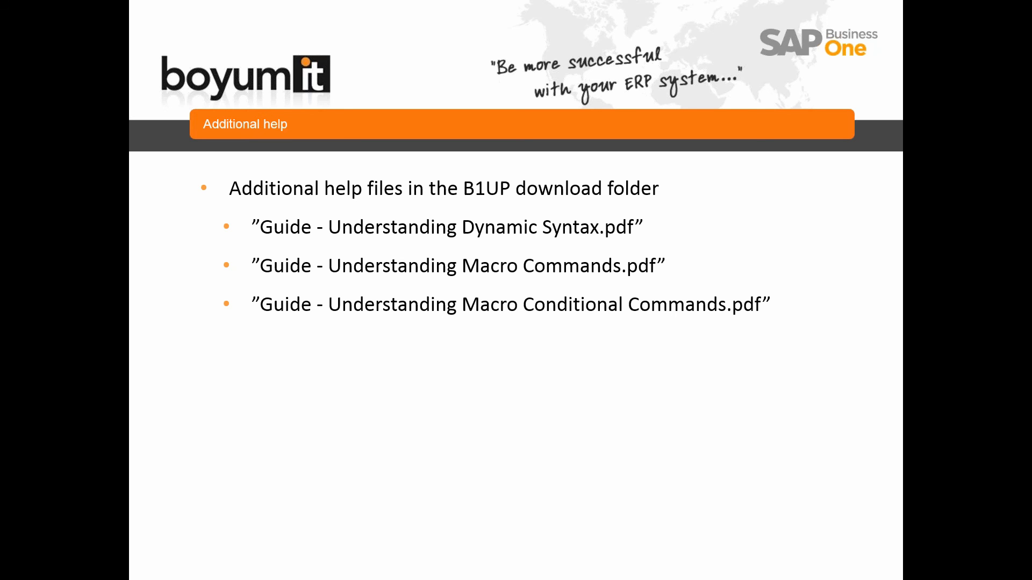
key("alt+Tab")
key("Right")
key("Left")
key("Escape")
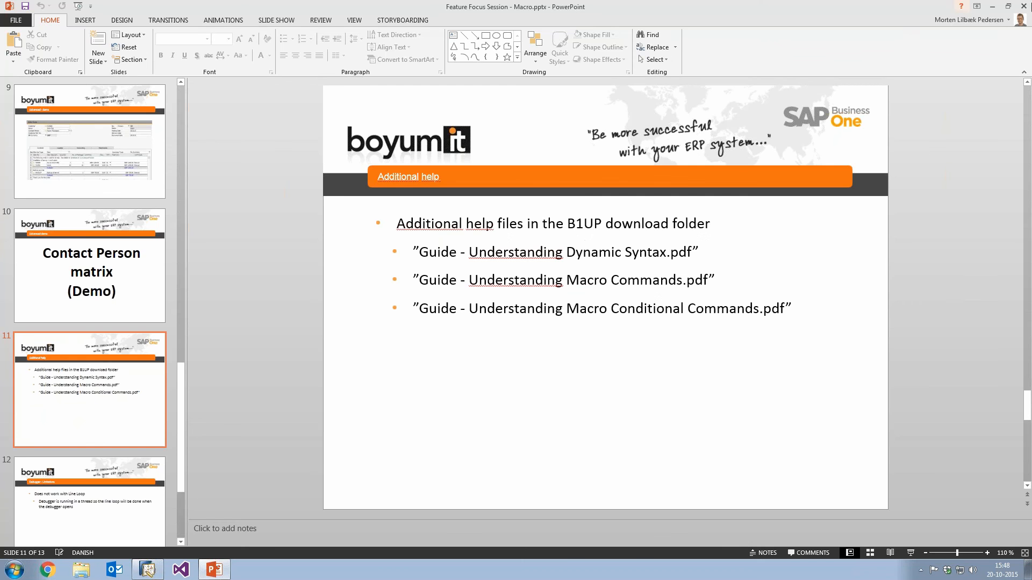
Minimize the open windows and open the B1UP folder on the desktop.
left_click(992, 6)
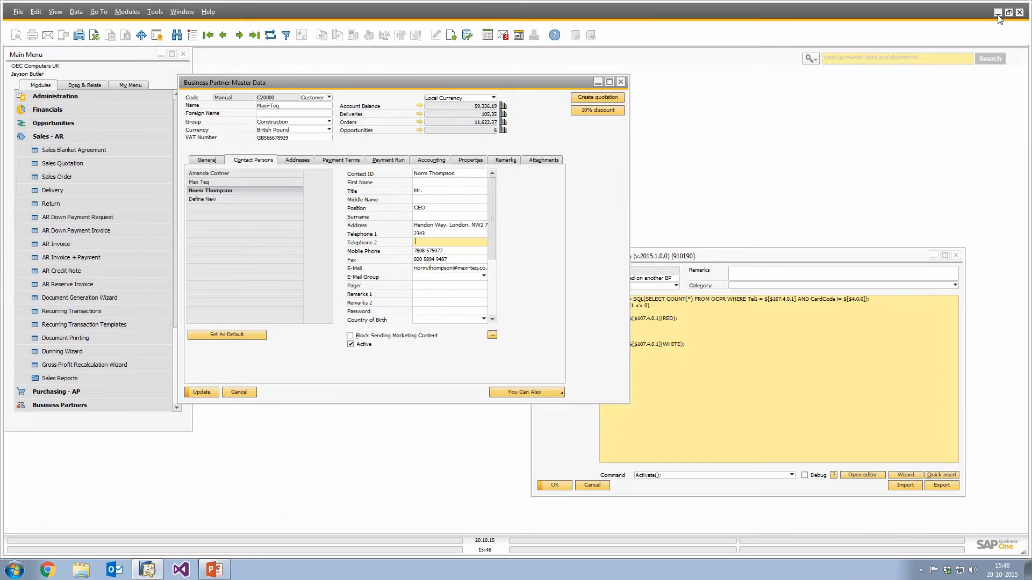
left_click(996, 11)
double_click(74, 80)
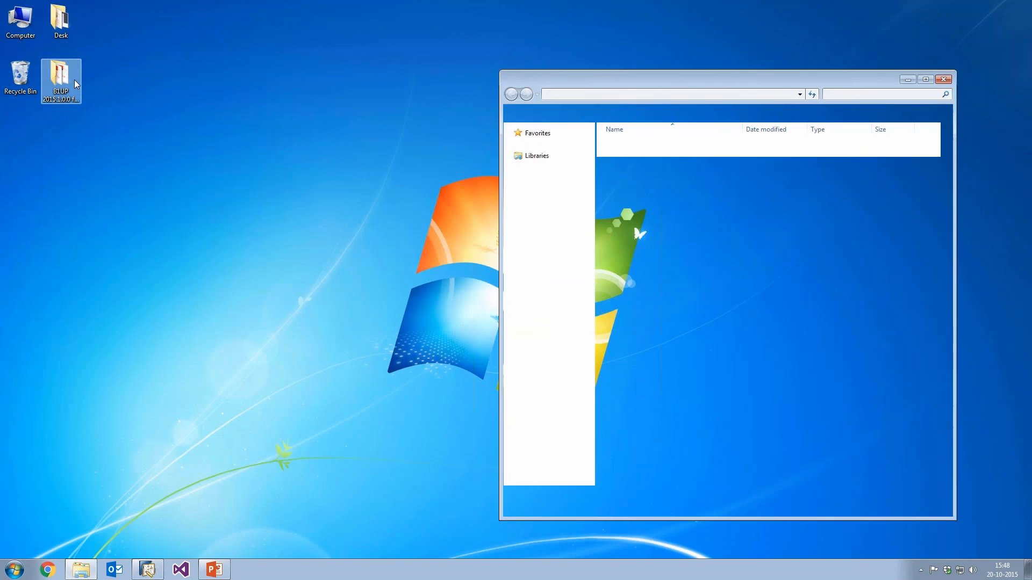
Open the Documentation folder, then open and skim 'Guide - Understanding Macro Conditional Commands.pdf' before closing it.
left_click_drag(611, 78, 487, 84)
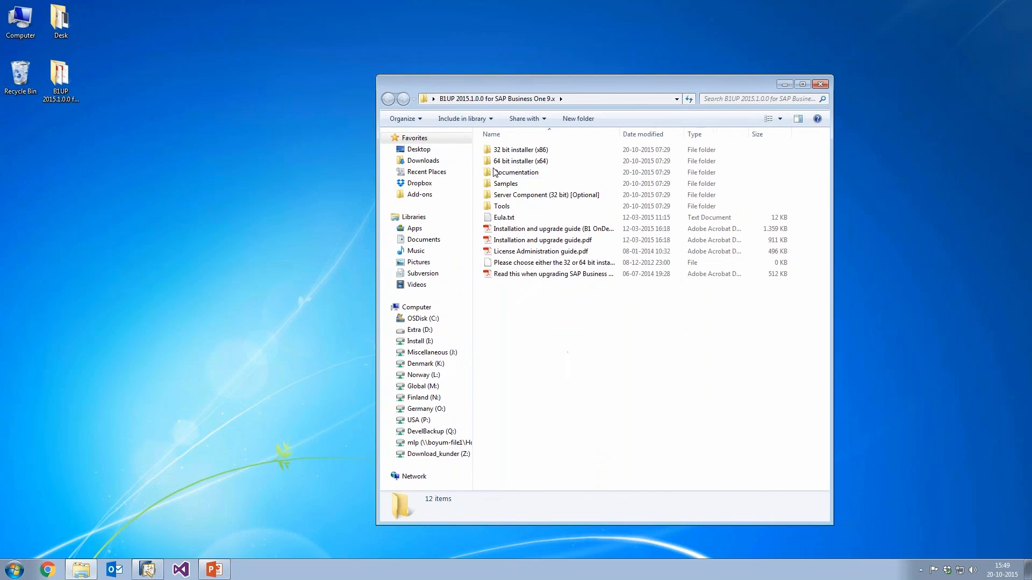
double_click(496, 173)
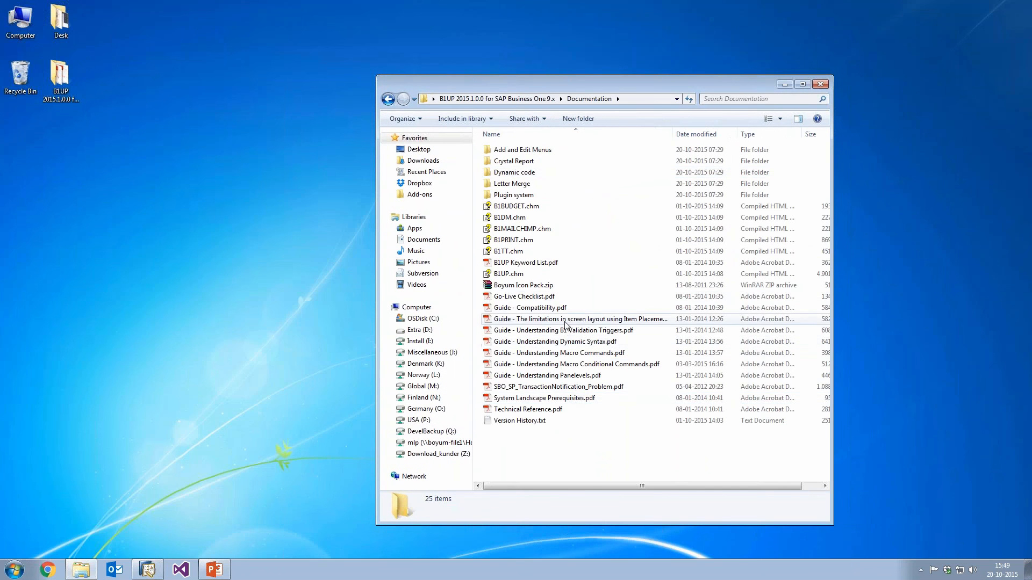
double_click(565, 364)
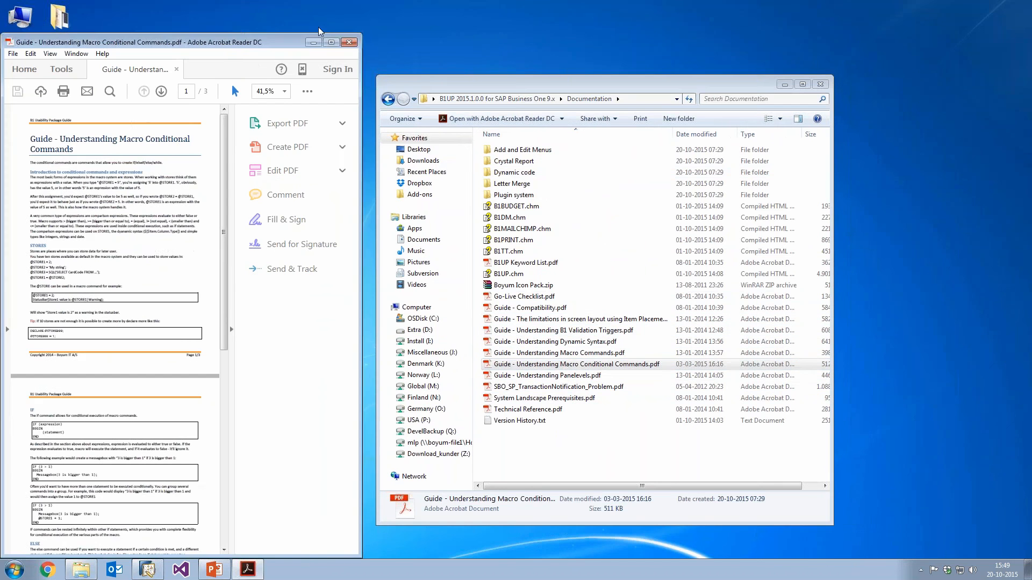
left_click(331, 41)
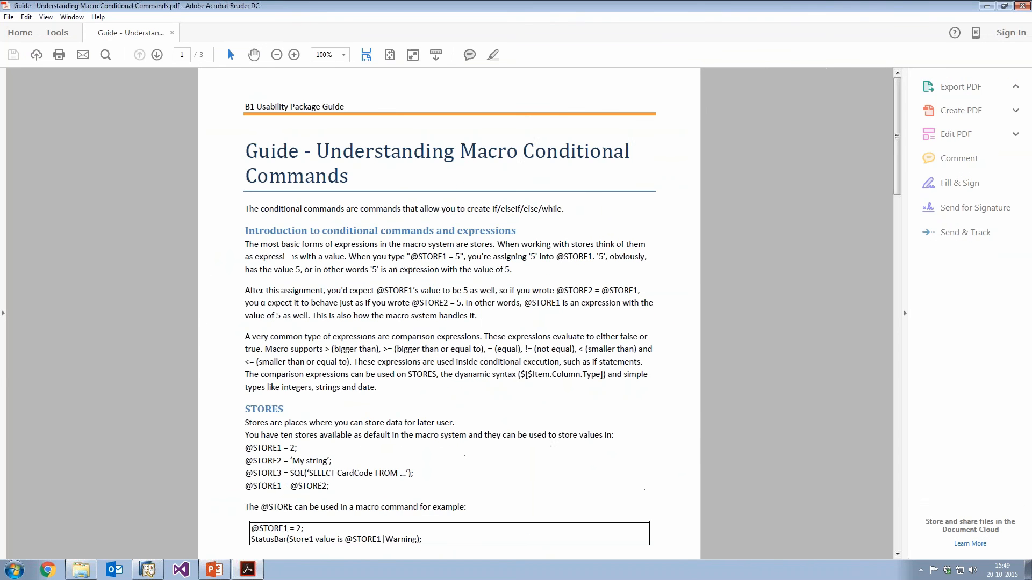
scroll(326, 215, "down", 10)
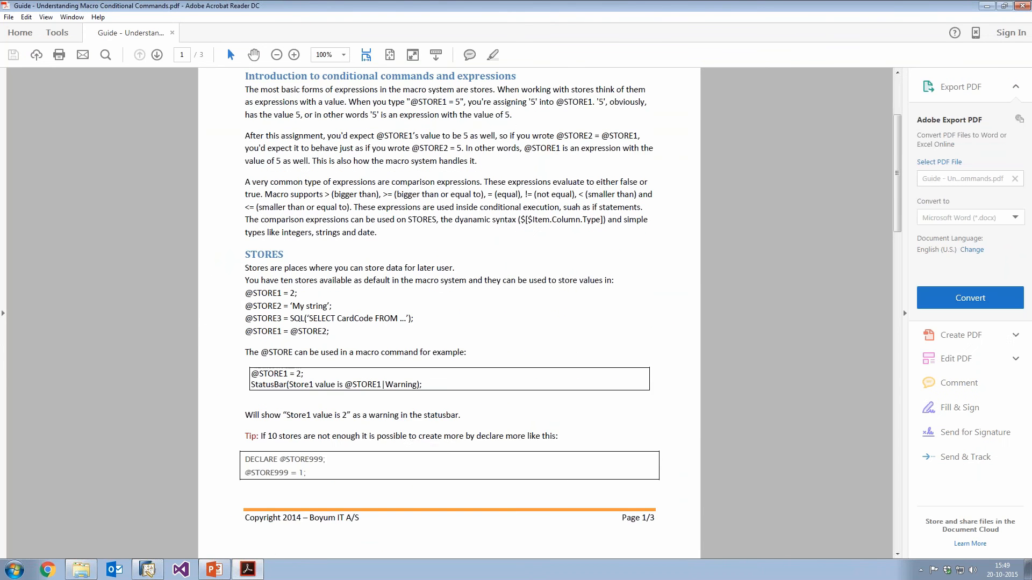
scroll(325, 215, "down", 8)
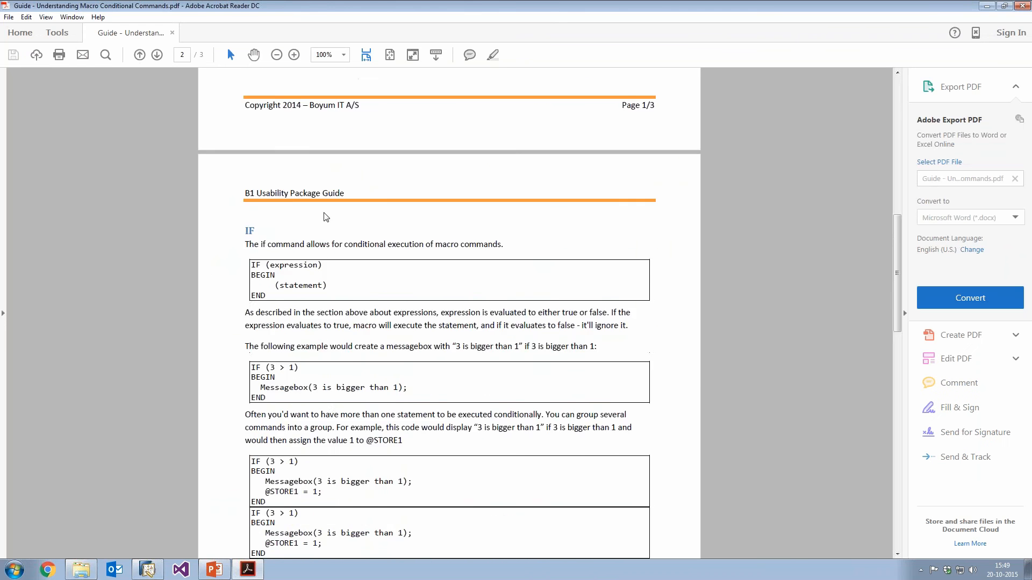
left_click(1023, 6)
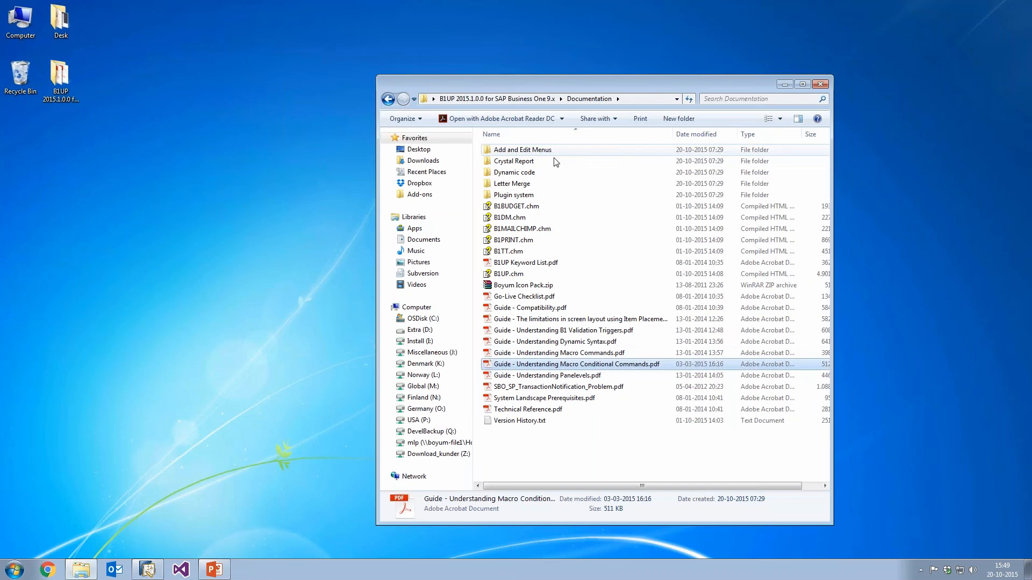
Open 'Guide - Understanding Dynamic Syntax.pdf', read through its first pages, and close it.
key("Return")
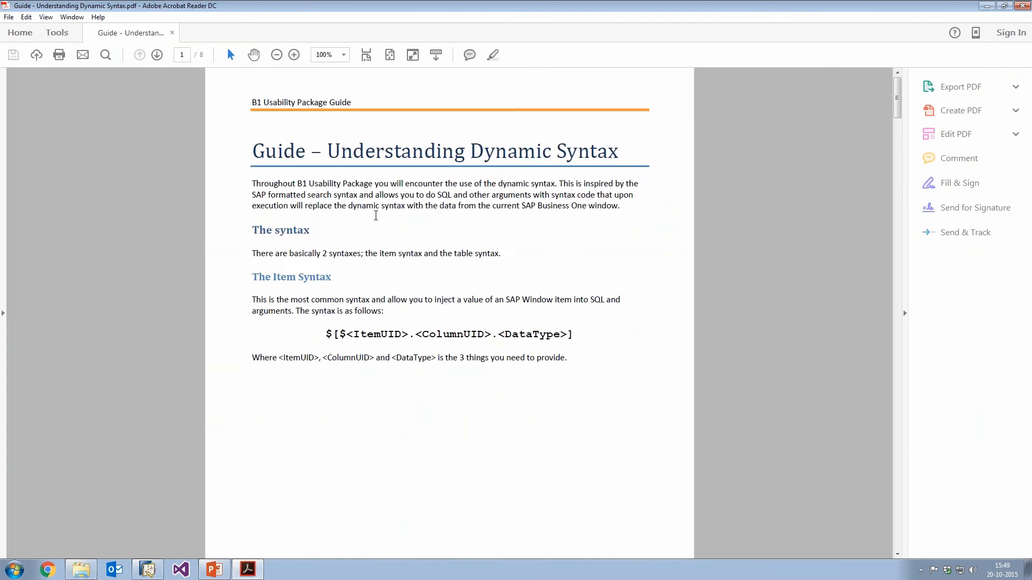
scroll(376, 216, "down", 10)
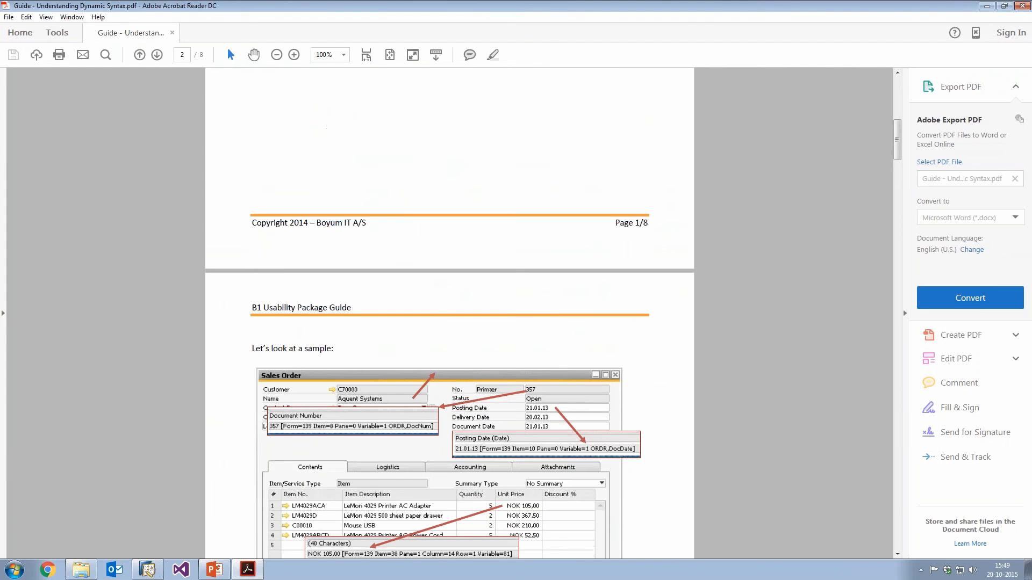
scroll(449, 322, "down", 3)
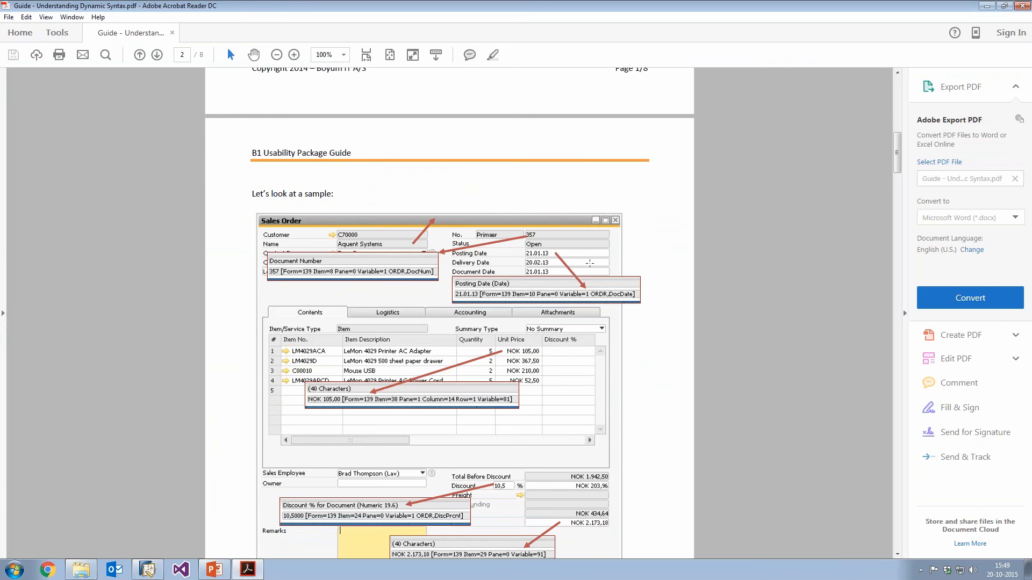
scroll(589, 263, "down", 5)
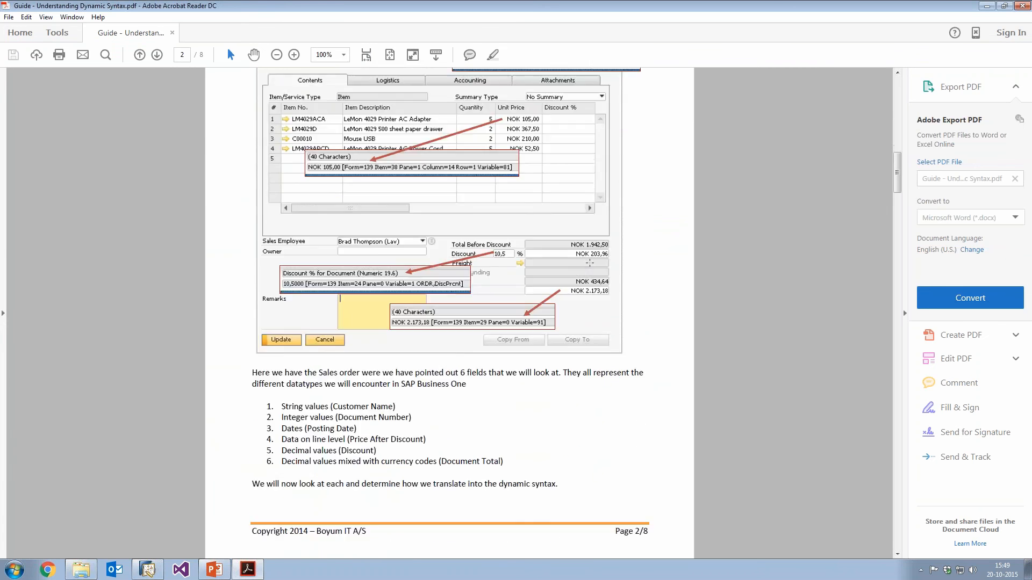
scroll(589, 263, "down", 4)
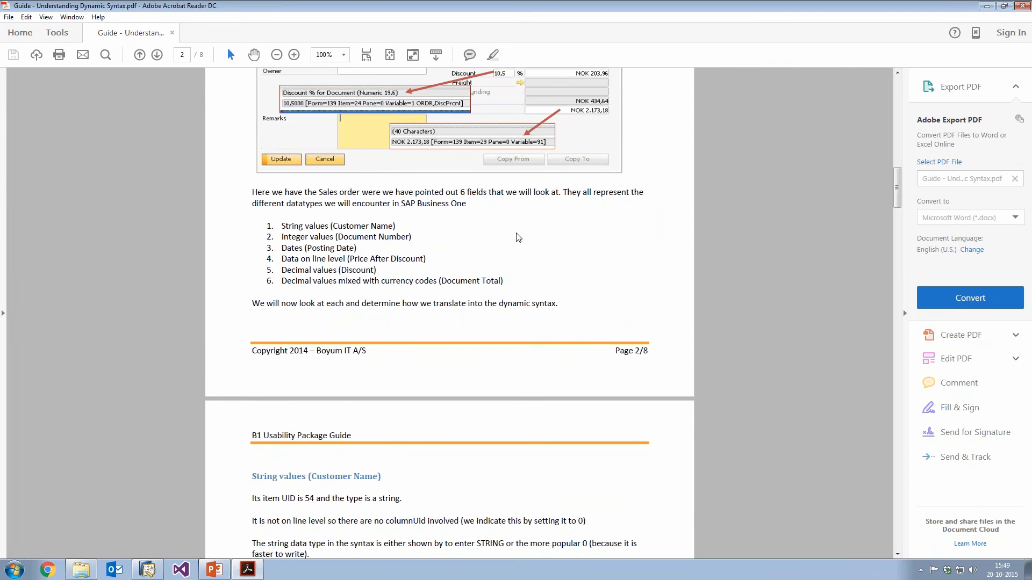
left_click(1020, 6)
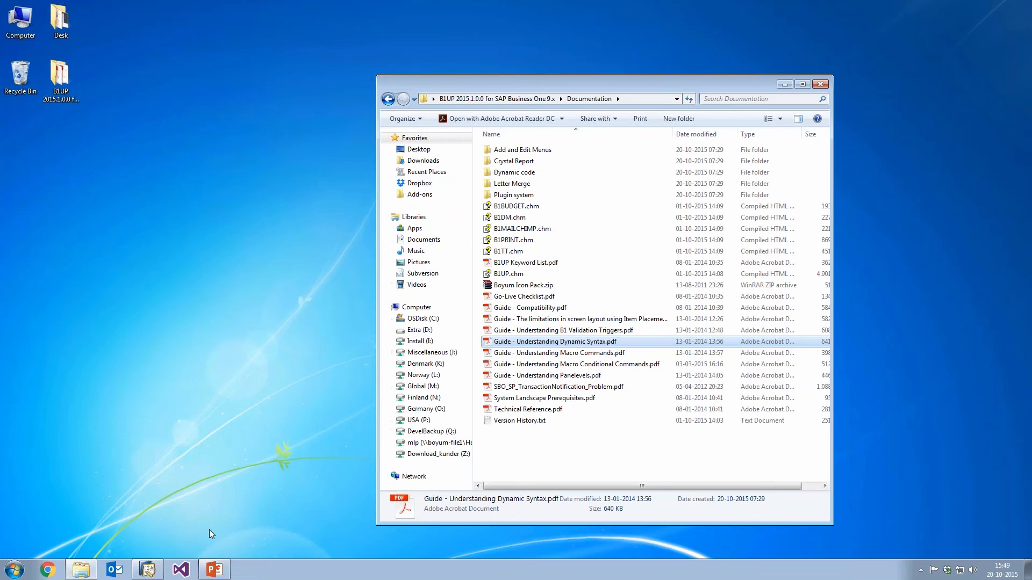
Switch to PowerPoint and advance the presentation to the Debugger - Limitations slide.
left_click(213, 569)
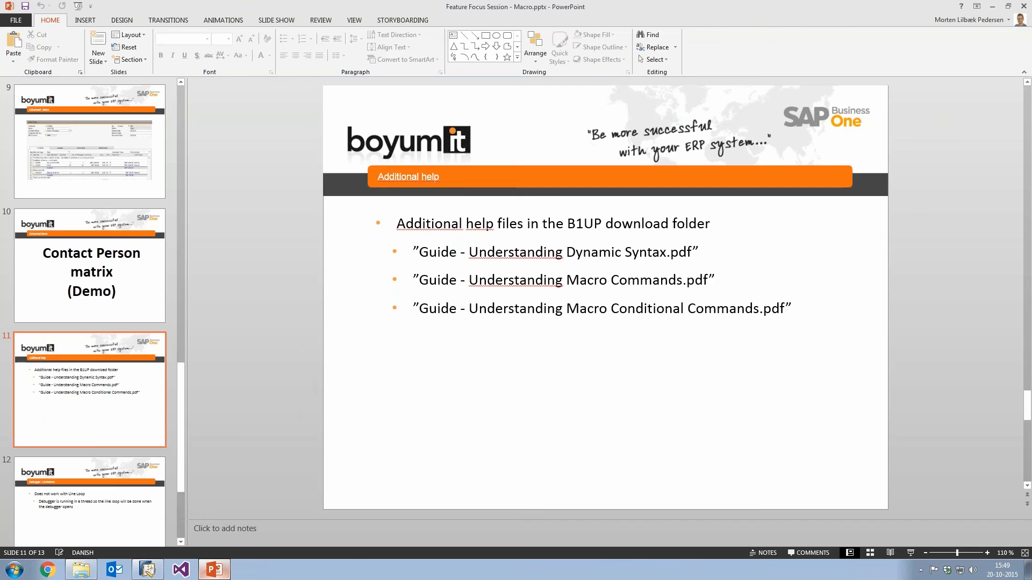
key("Right")
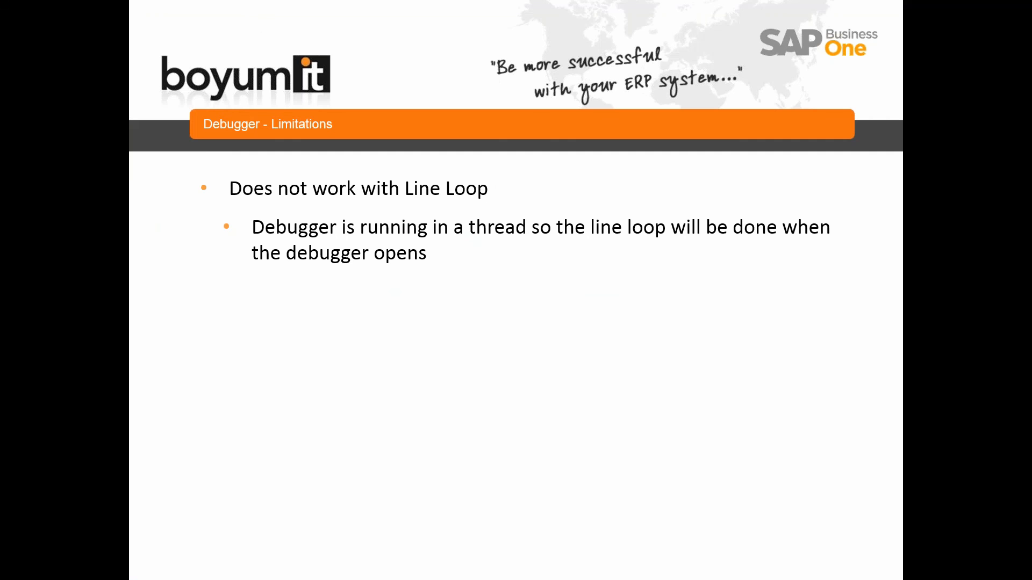